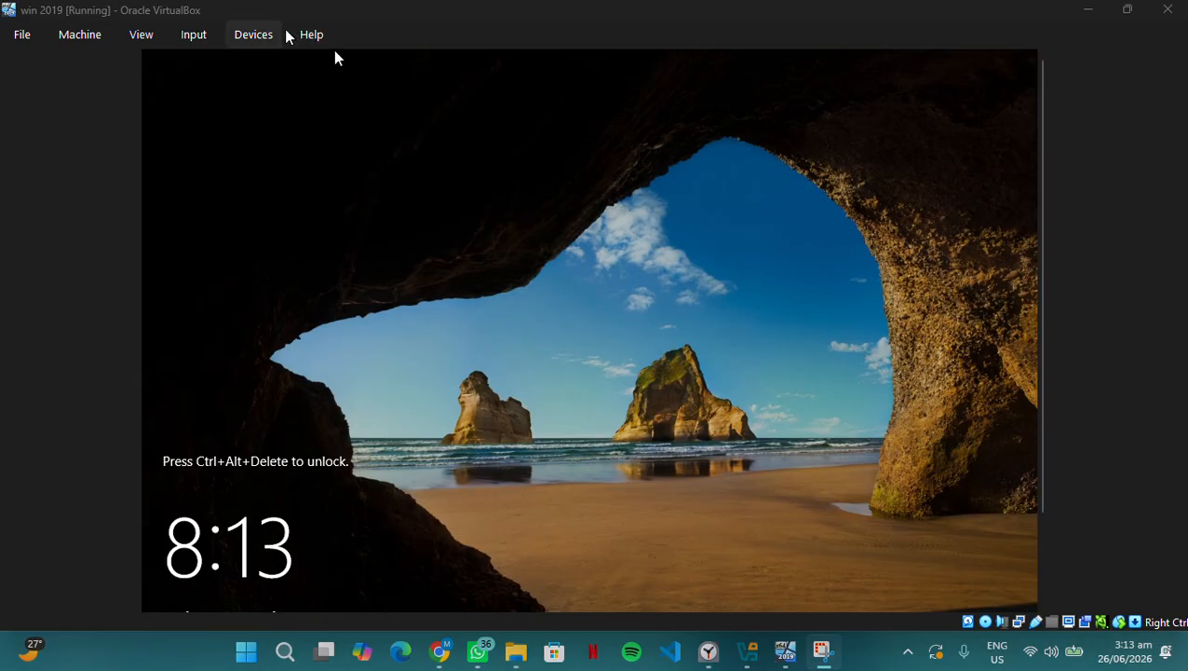
# Send Ctrl-Alt-Del to the win 2019 virtual machine and sign in as Administrator with the account password
pyautogui.click(199, 44)
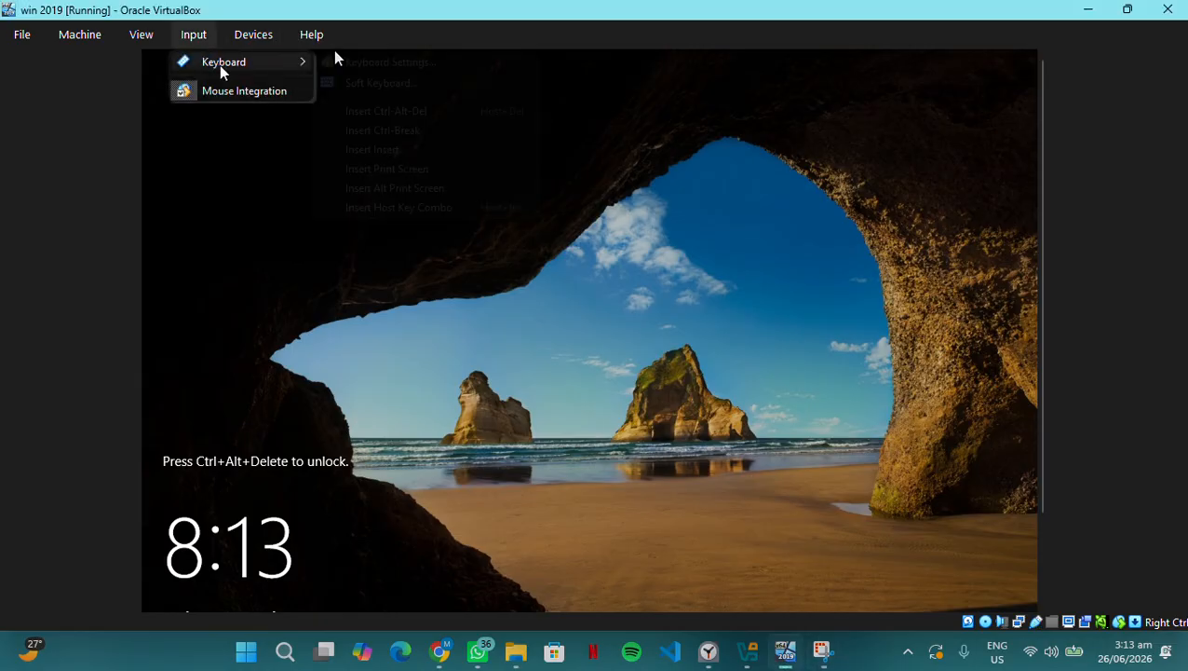
pyautogui.moveTo(221, 72)
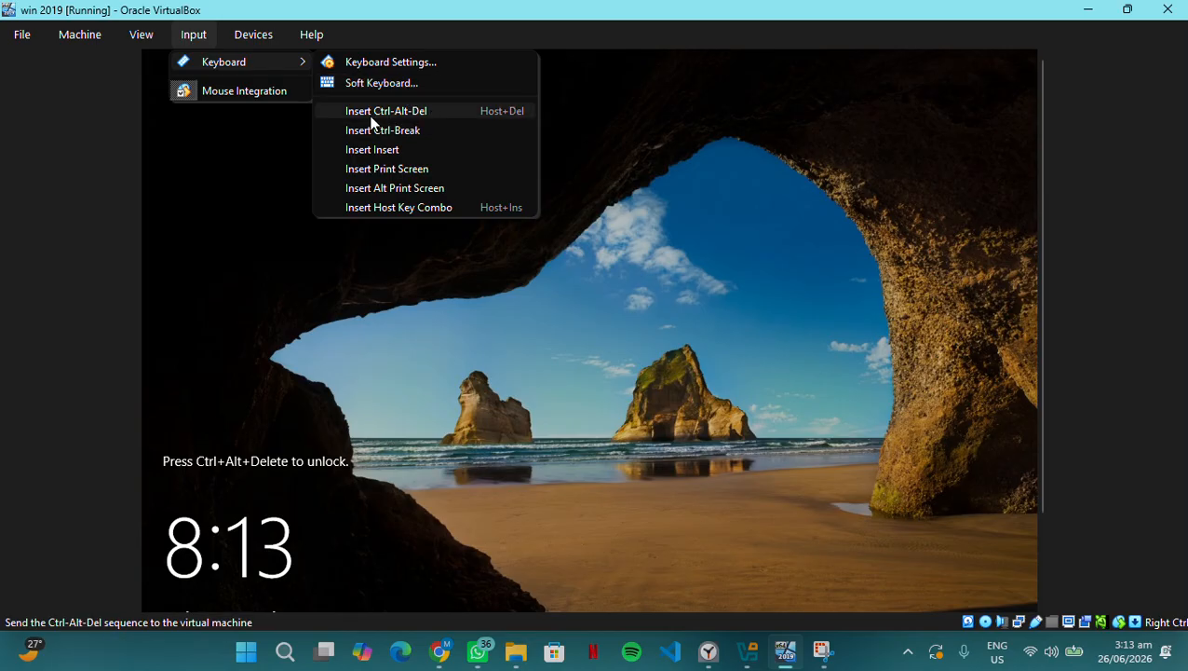
pyautogui.click(404, 114)
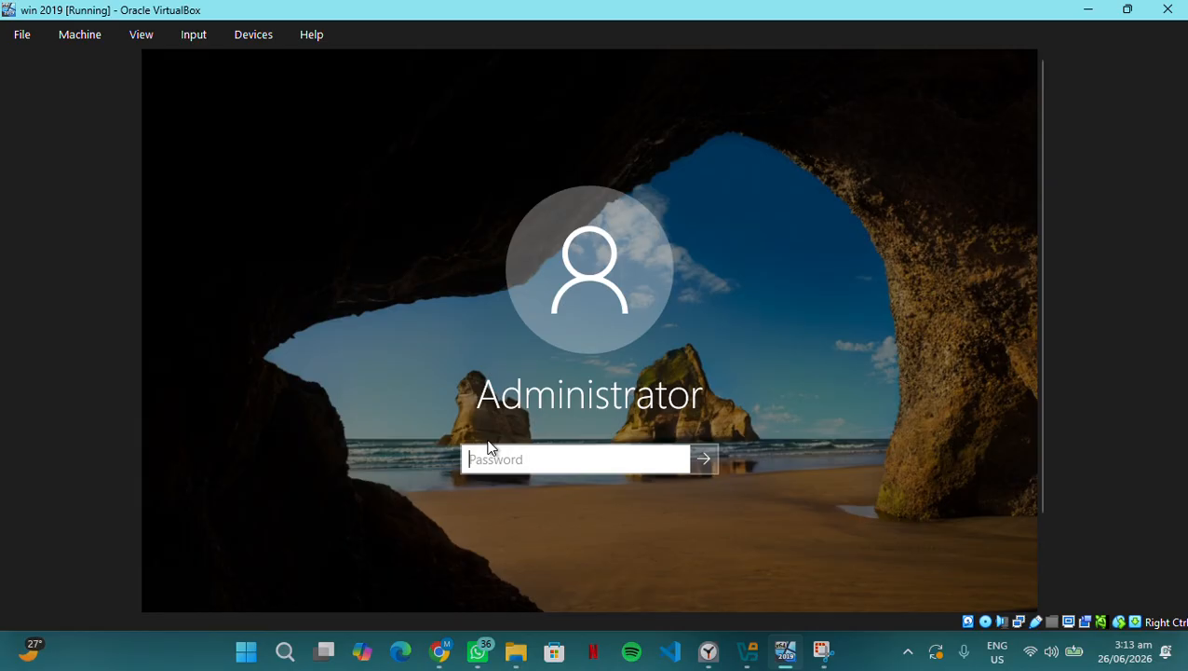
pyautogui.write('********')
pyautogui.click(677, 460)
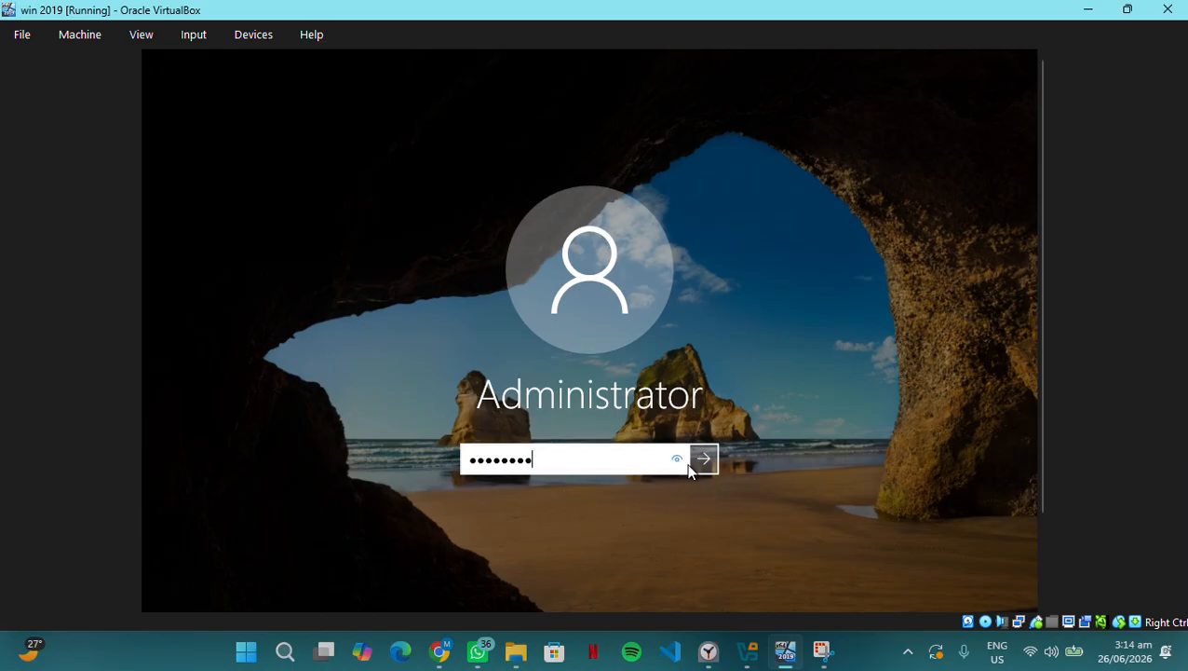
pyautogui.click(691, 466)
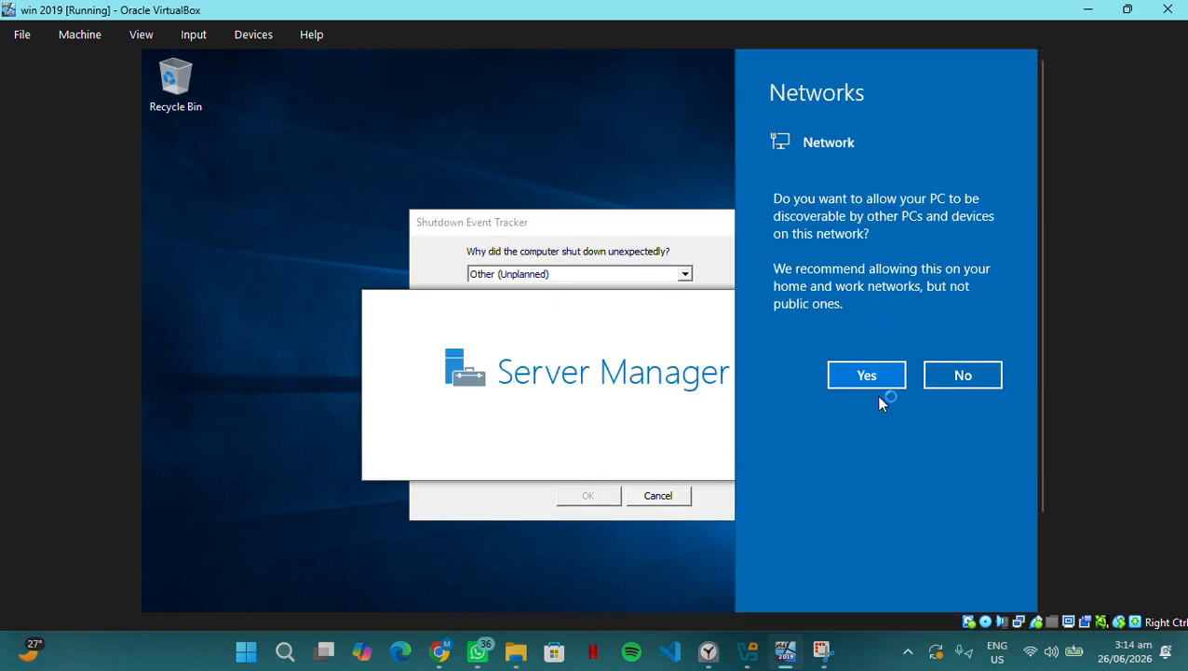
# Allow the server to be discoverable on the network and cancel the Shutdown Event Tracker
pyautogui.click(874, 370)
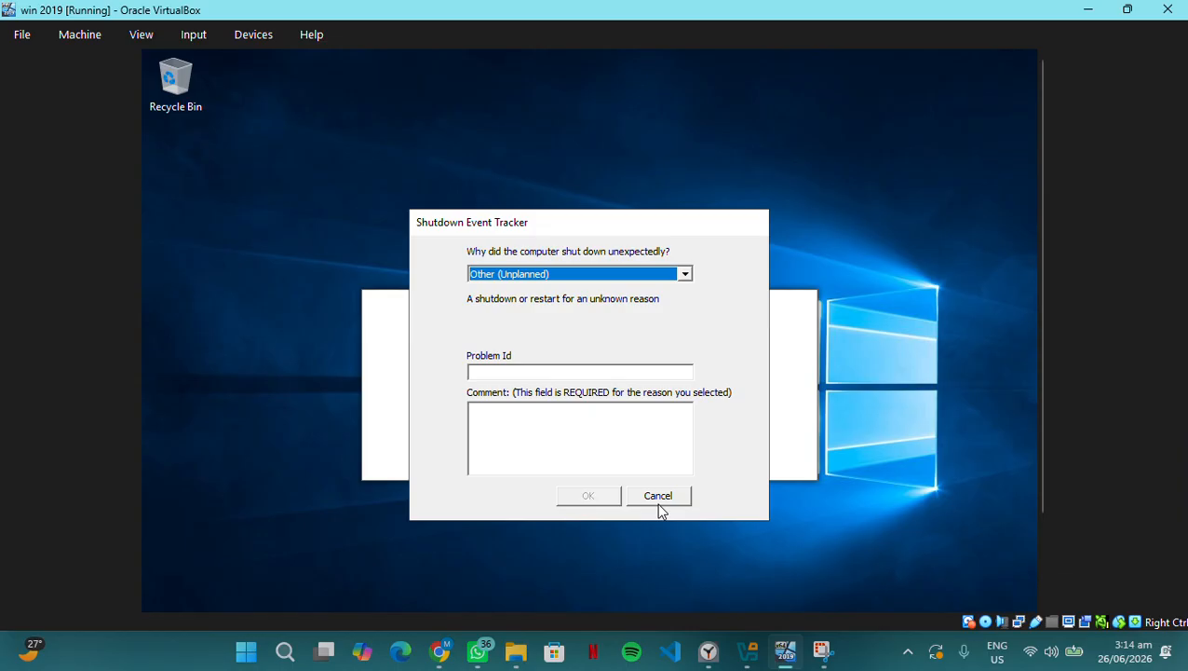
pyautogui.click(657, 496)
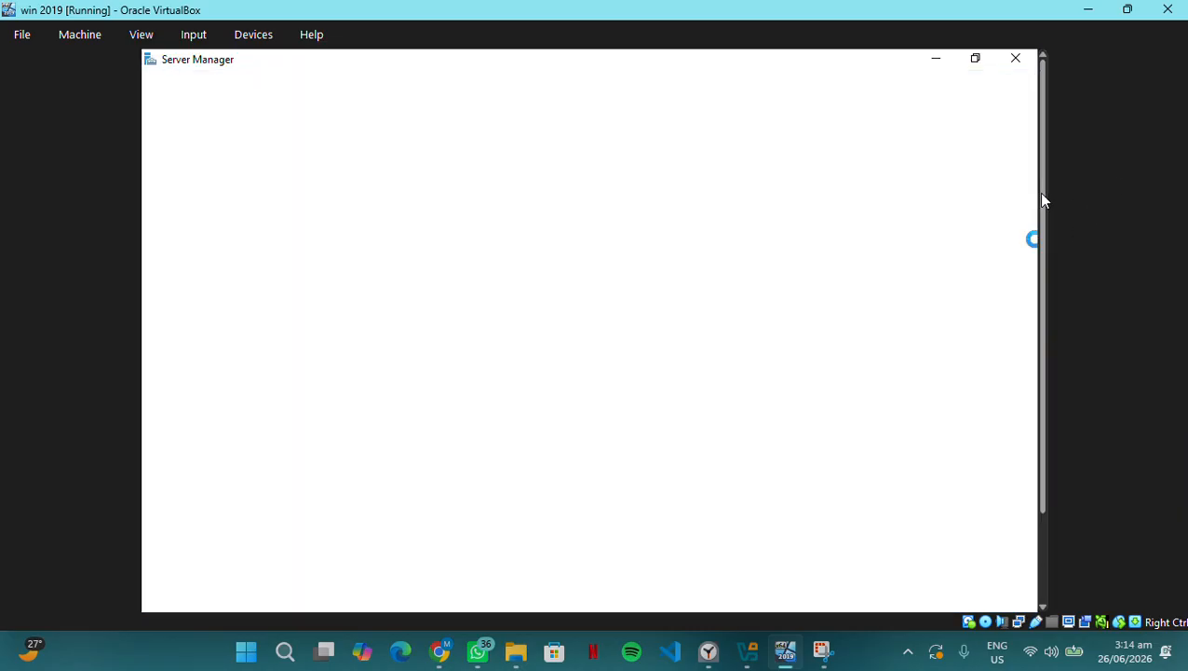
# Dismiss the Windows Admin Center message in Server Manager, leaving its reminder option unticked
pyautogui.moveTo(1042, 194); pyautogui.dragTo(1044, 338)
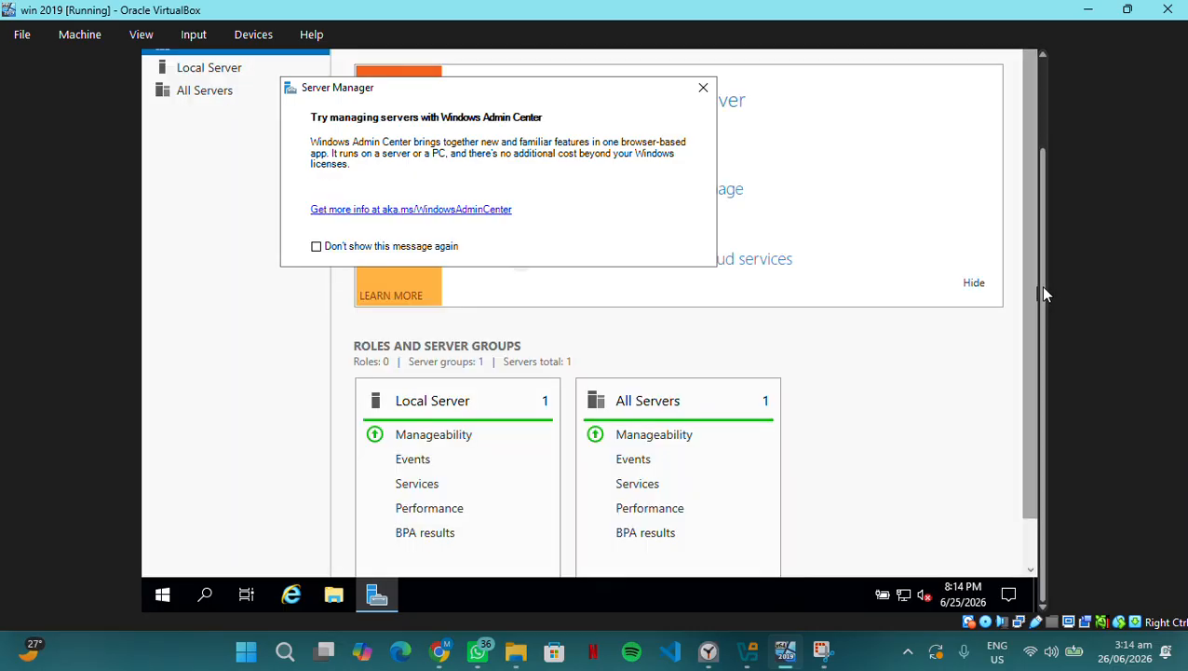
pyautogui.moveTo(1043, 287); pyautogui.dragTo(1054, 217)
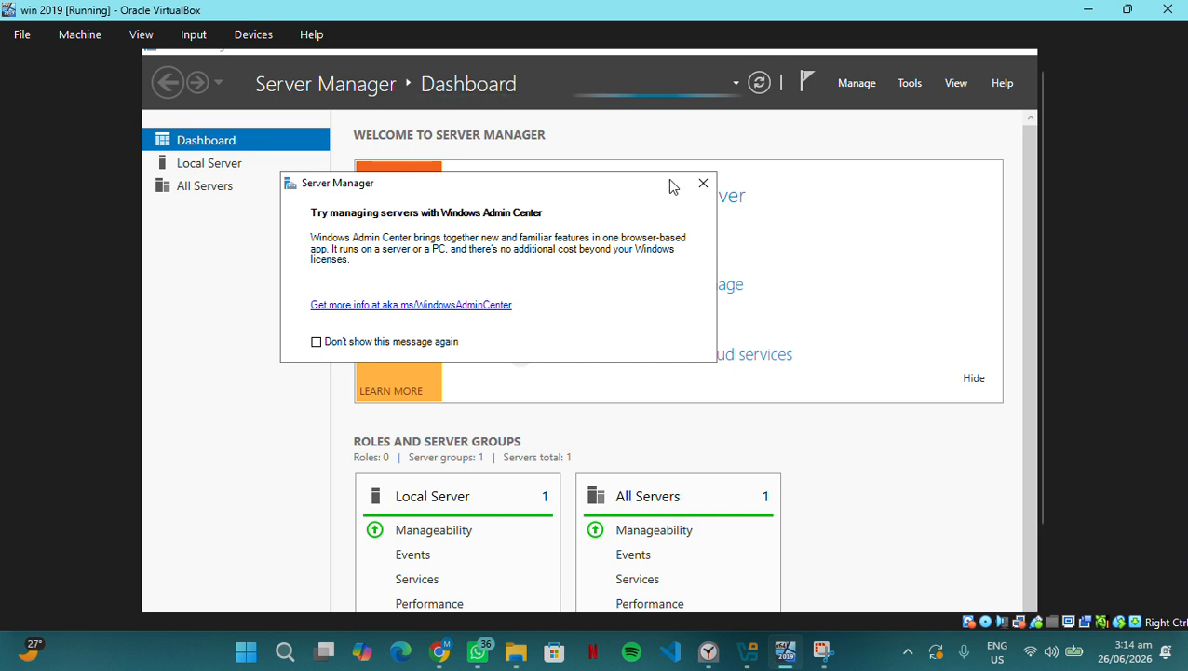
pyautogui.click(701, 184)
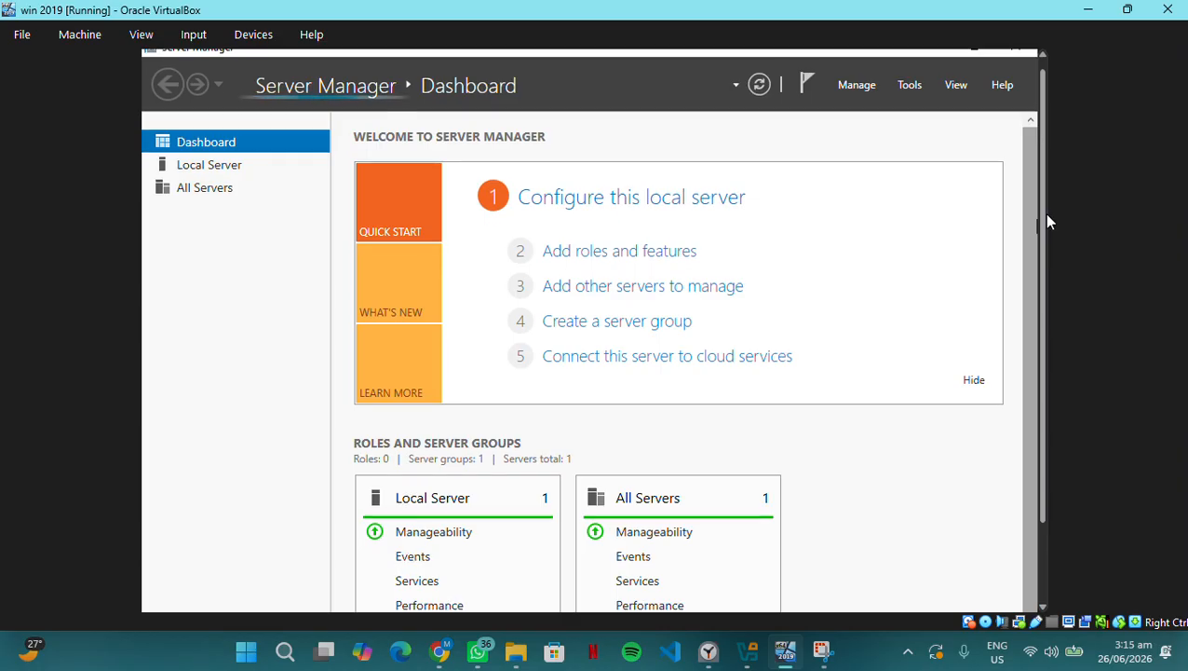
pyautogui.moveTo(1047, 223); pyautogui.dragTo(1048, 165)
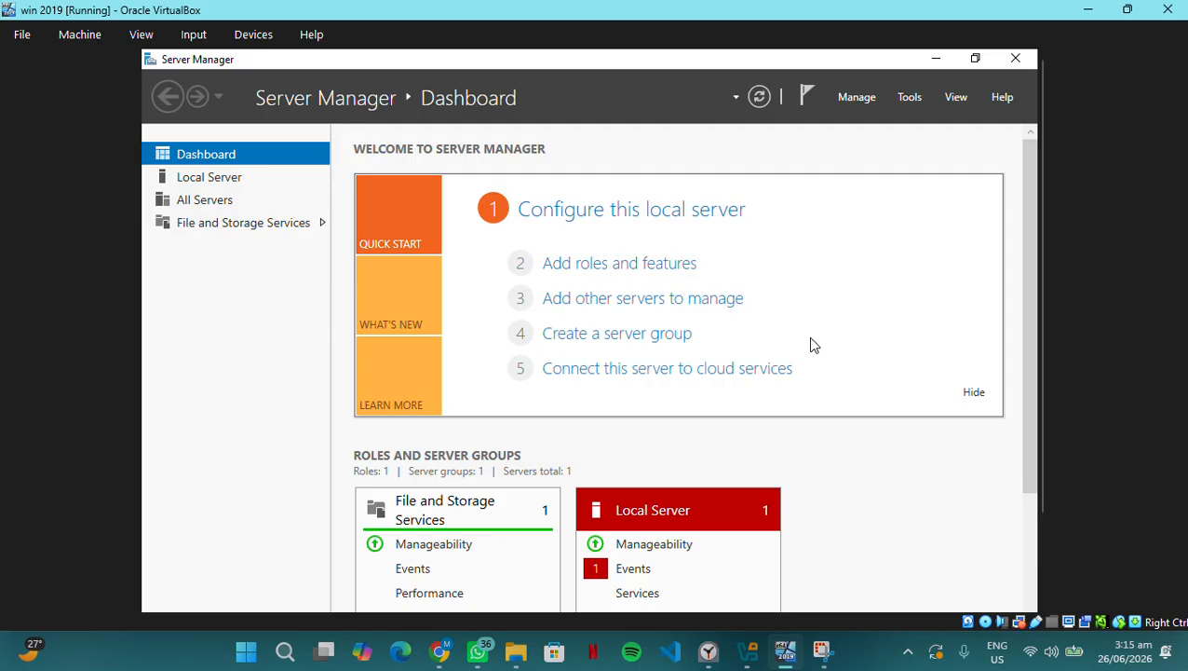
# Switch to Chrome, show the Post-Installation Configurations presentation PDF and close the "Iss Pyaar Ko Kya Naam" tab
pyautogui.click(444, 659)
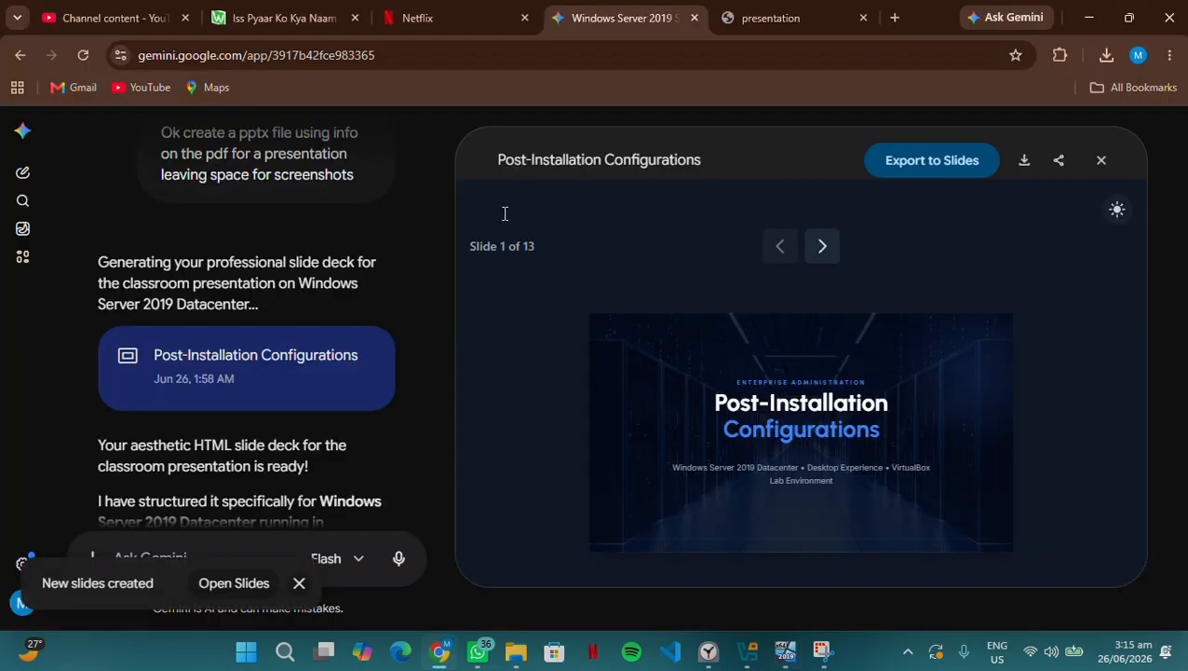
pyautogui.click(788, 18)
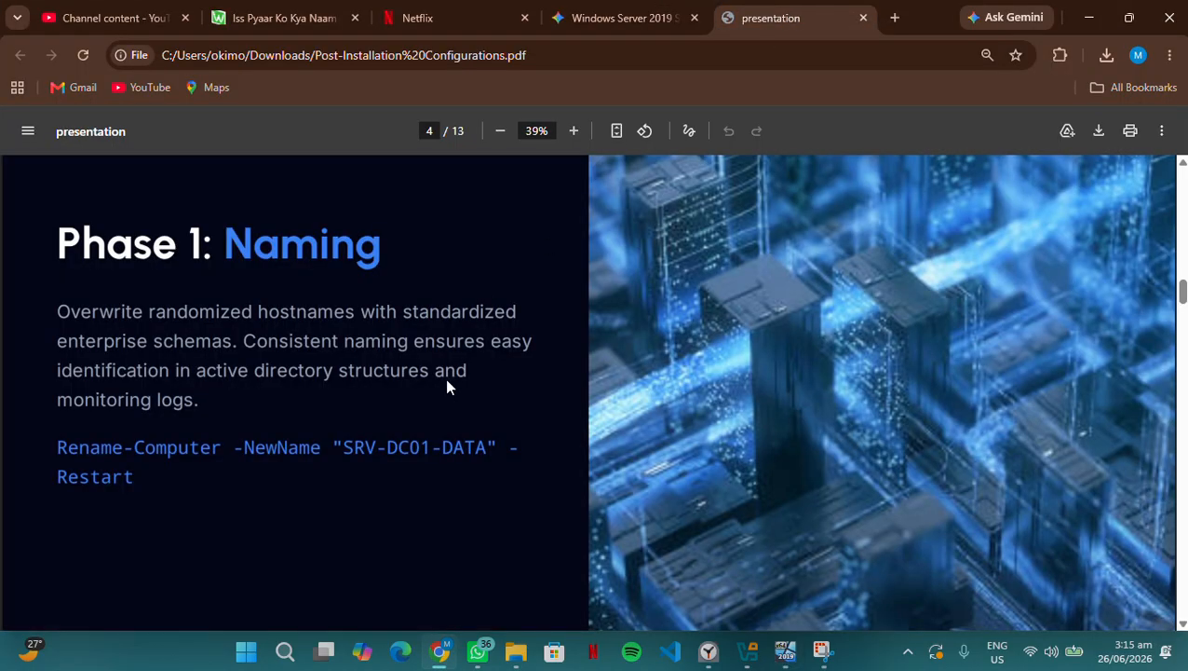
pyautogui.scroll(-1, 445, 385)
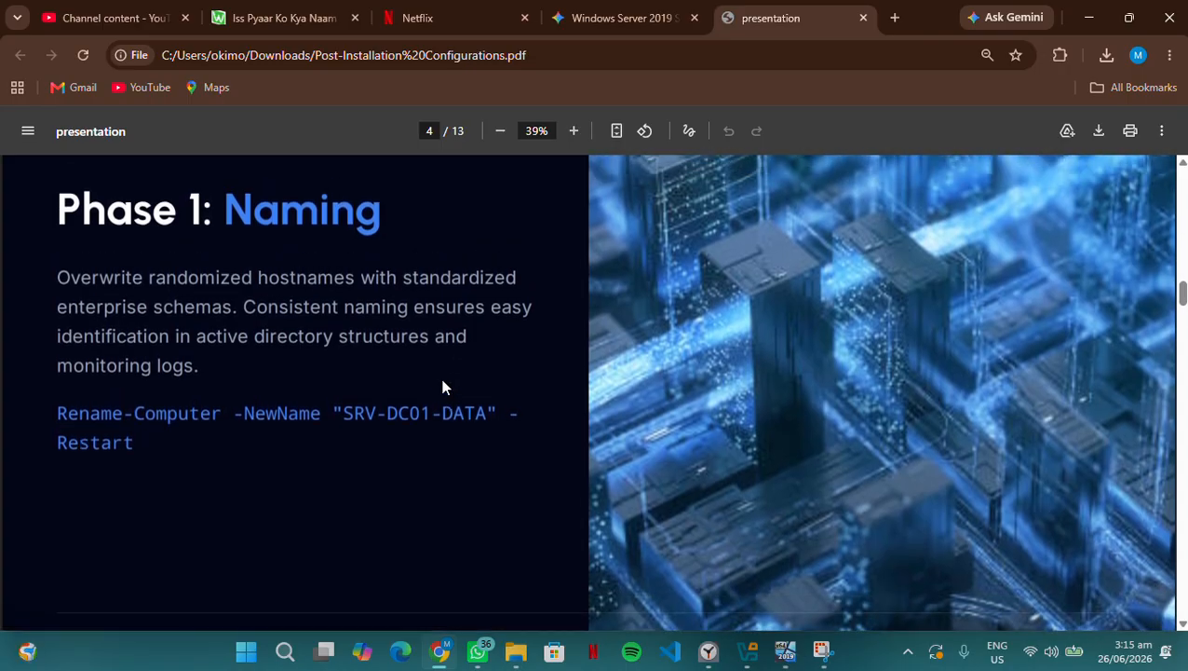
pyautogui.click(355, 18)
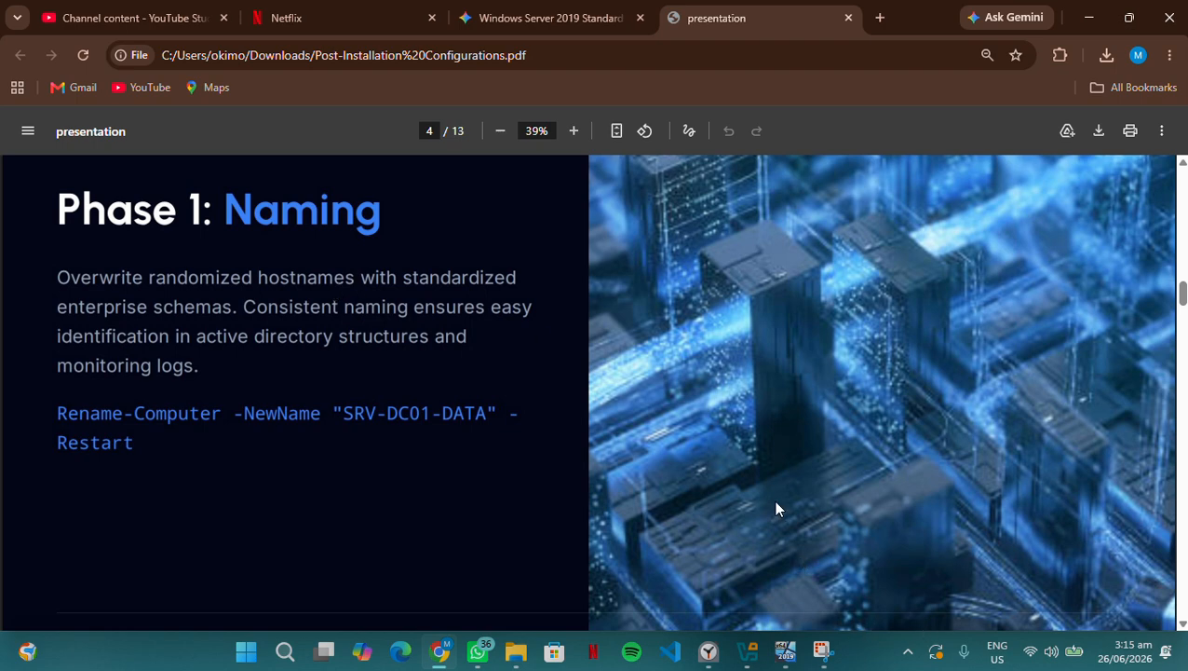
# Review the presentation's Phase 1 slides on naming and static IP and the start of the Phase 2 maintenance slide
pyautogui.scroll(-4, 777, 508)
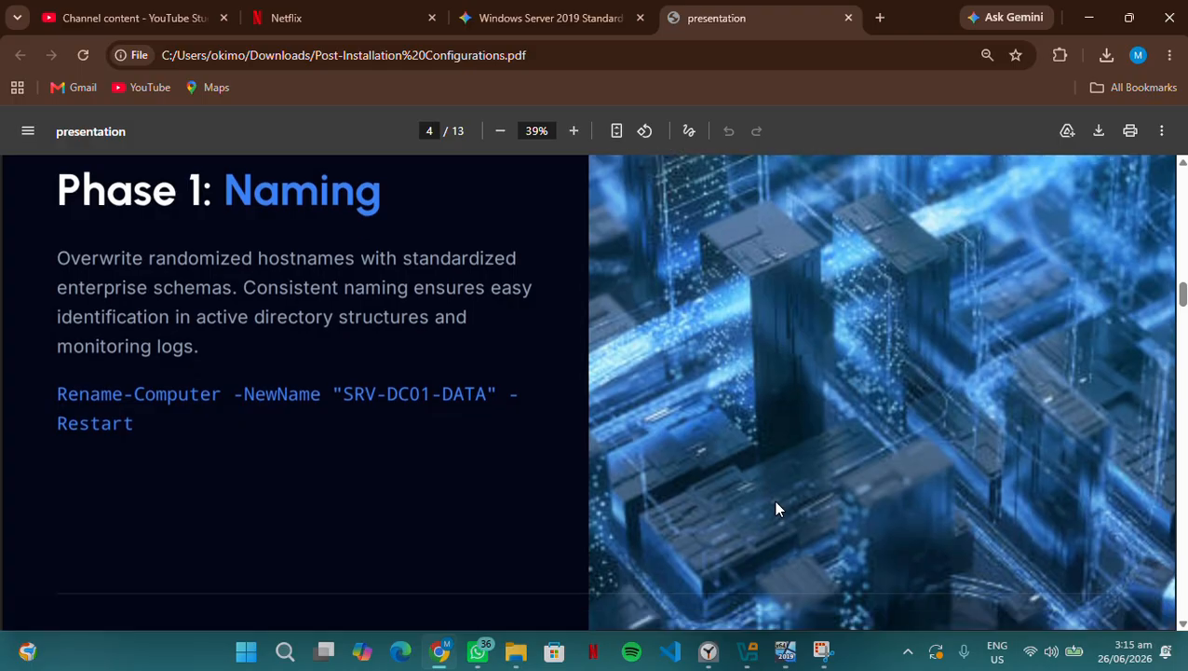
pyautogui.scroll(5, 778, 507)
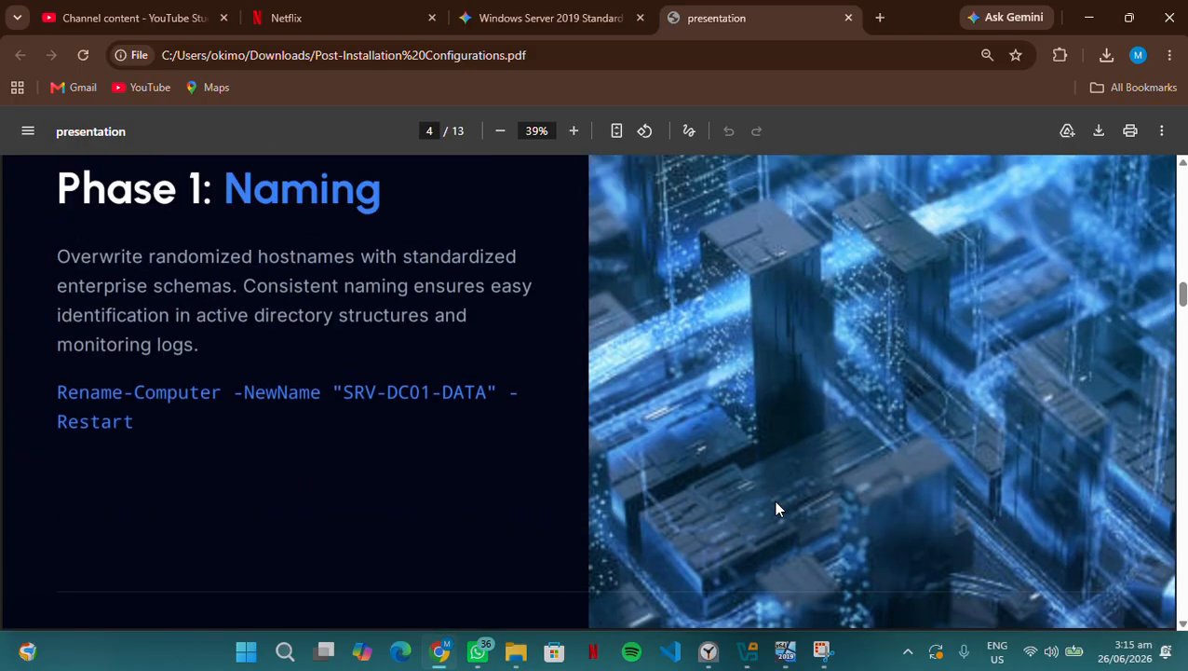
pyautogui.scroll(-1, 777, 508)
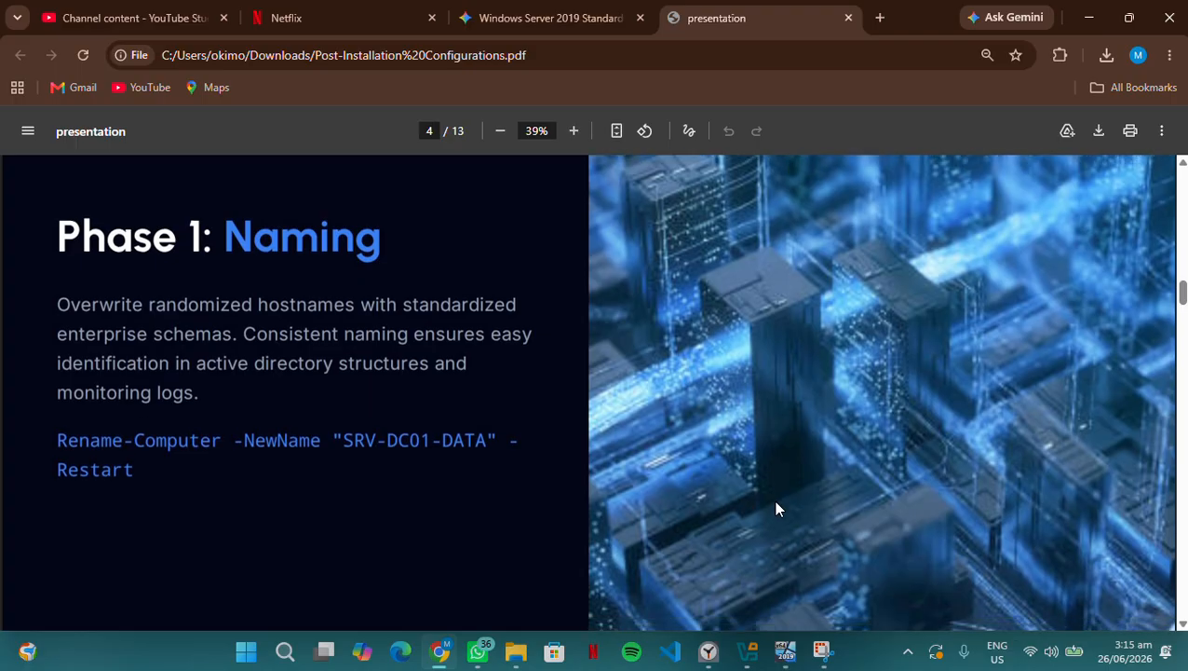
pyautogui.scroll(-2, 778, 508)
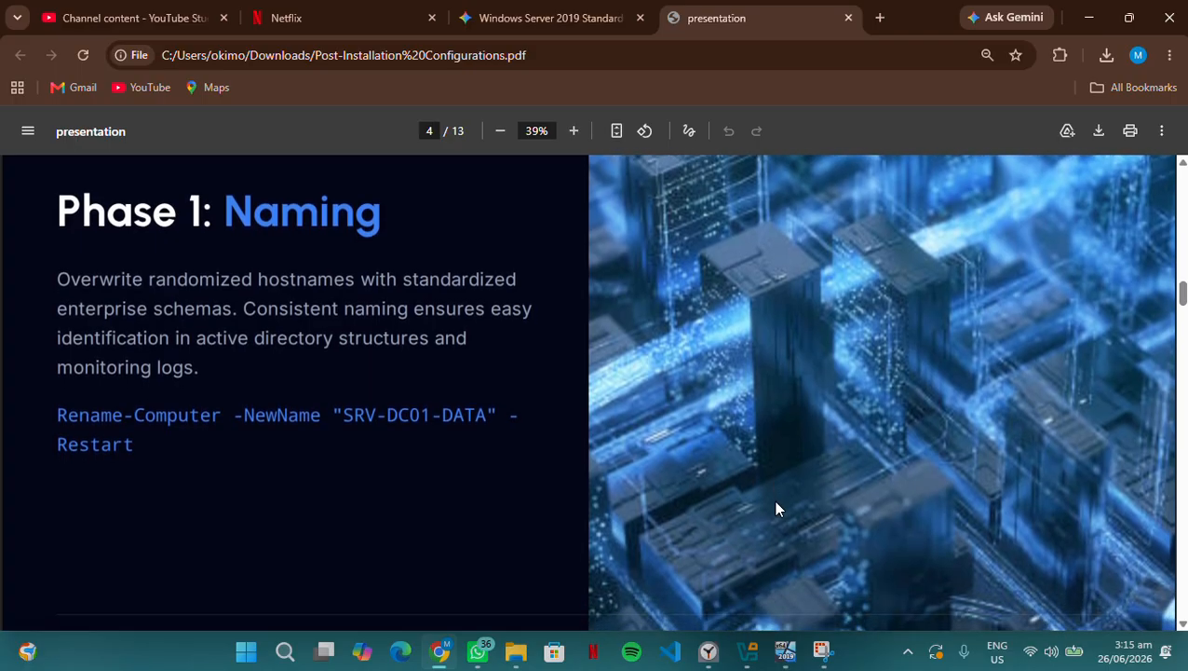
pyautogui.scroll(-6, 778, 508)
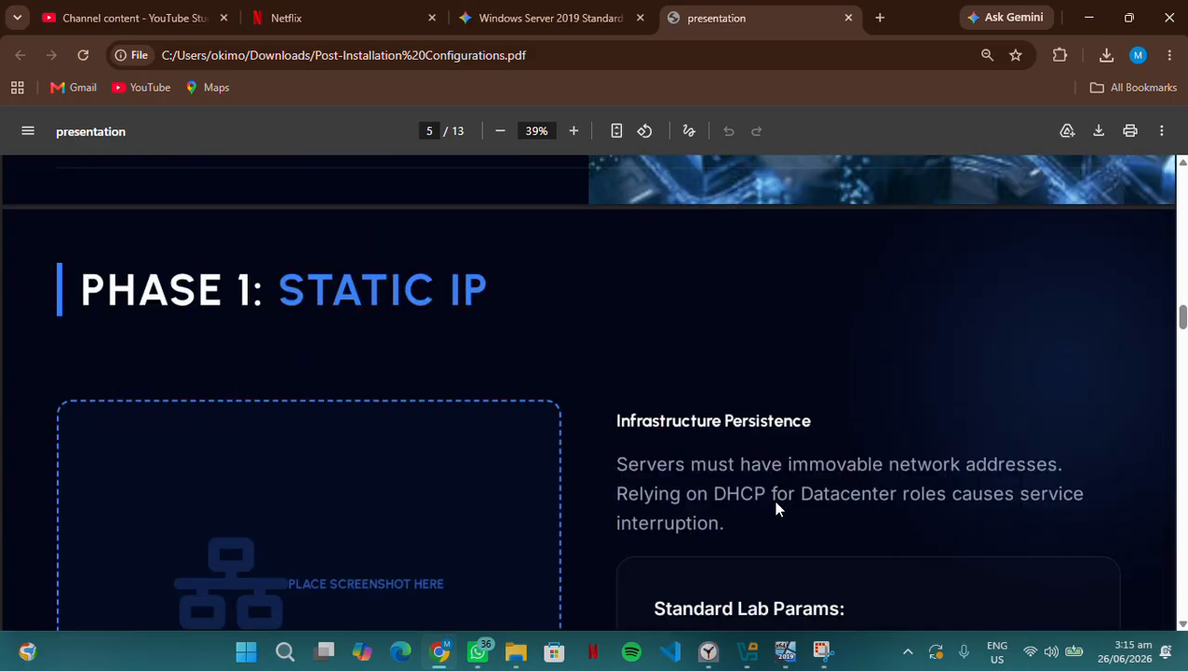
pyautogui.scroll(-1, 776, 507)
pyautogui.scroll(2, 776, 508)
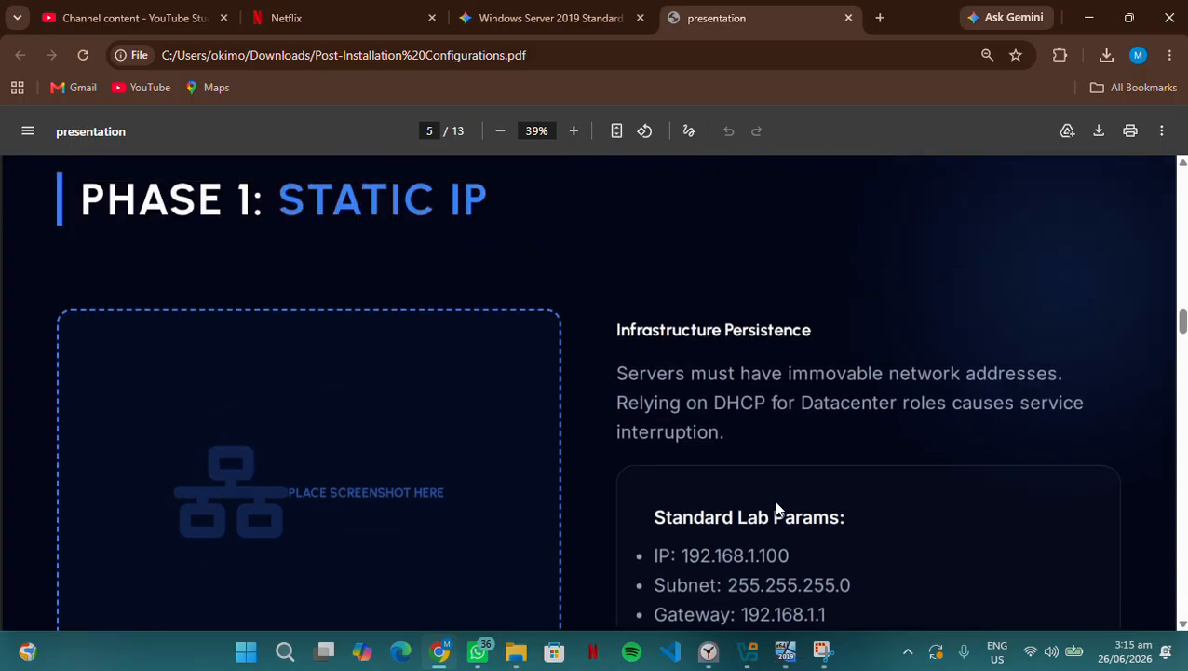
pyautogui.scroll(-6, 778, 507)
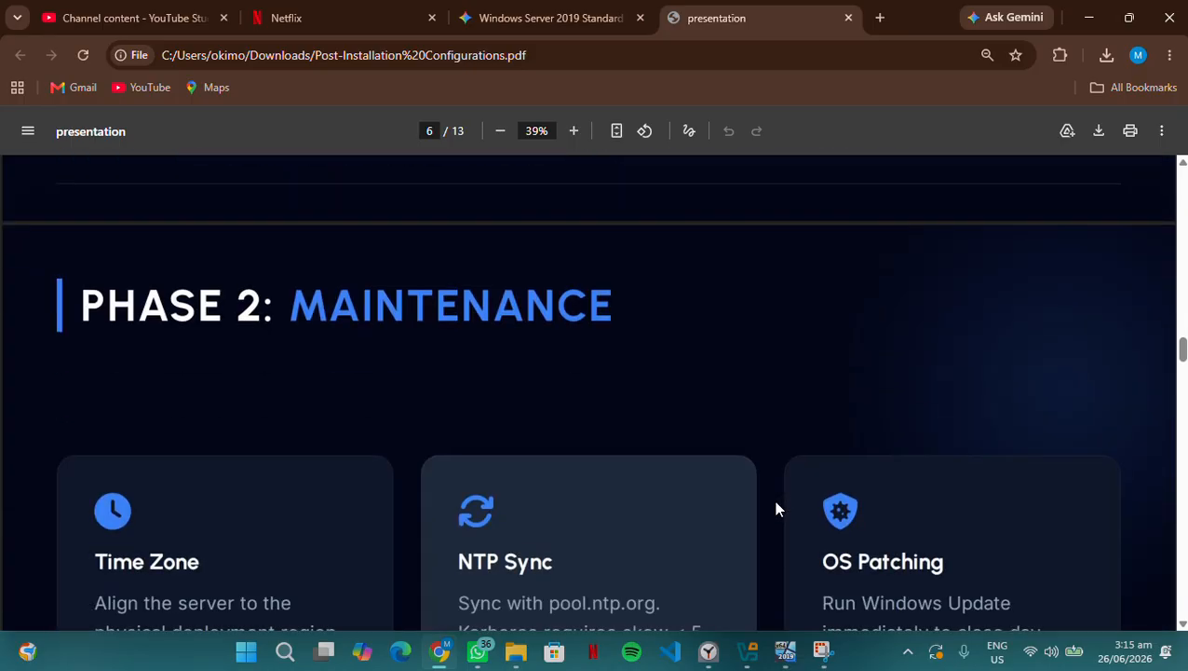
pyautogui.scroll(7, 778, 508)
pyautogui.scroll(10, 777, 504)
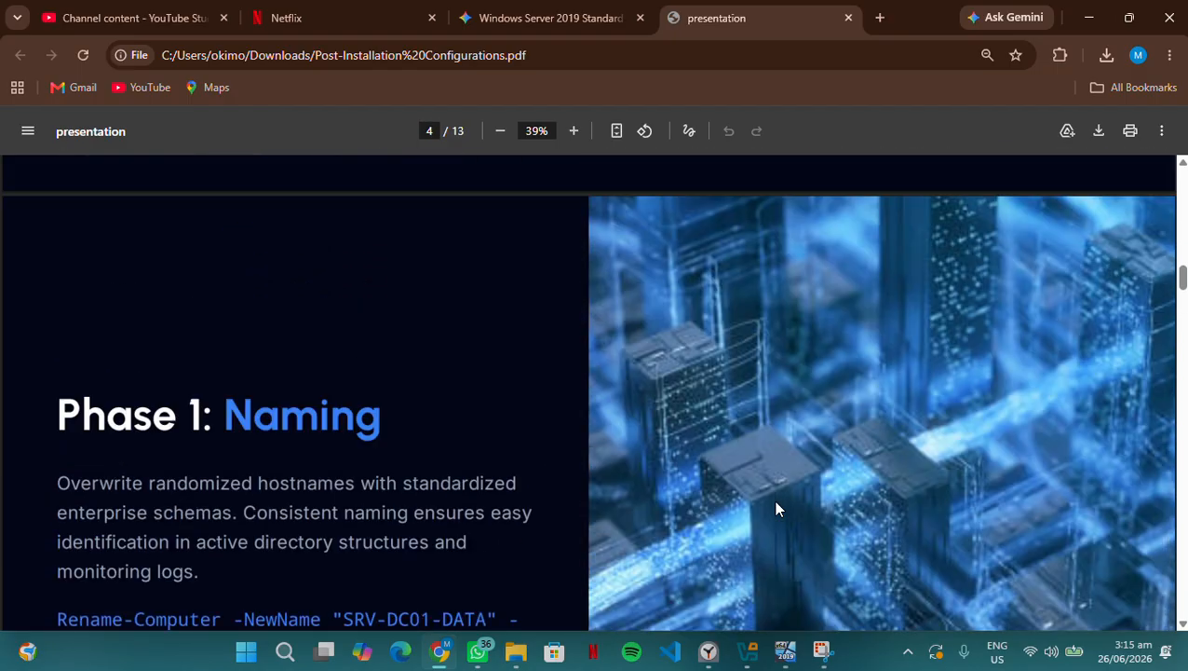
pyautogui.scroll(2, 778, 507)
pyautogui.scroll(-7, 778, 507)
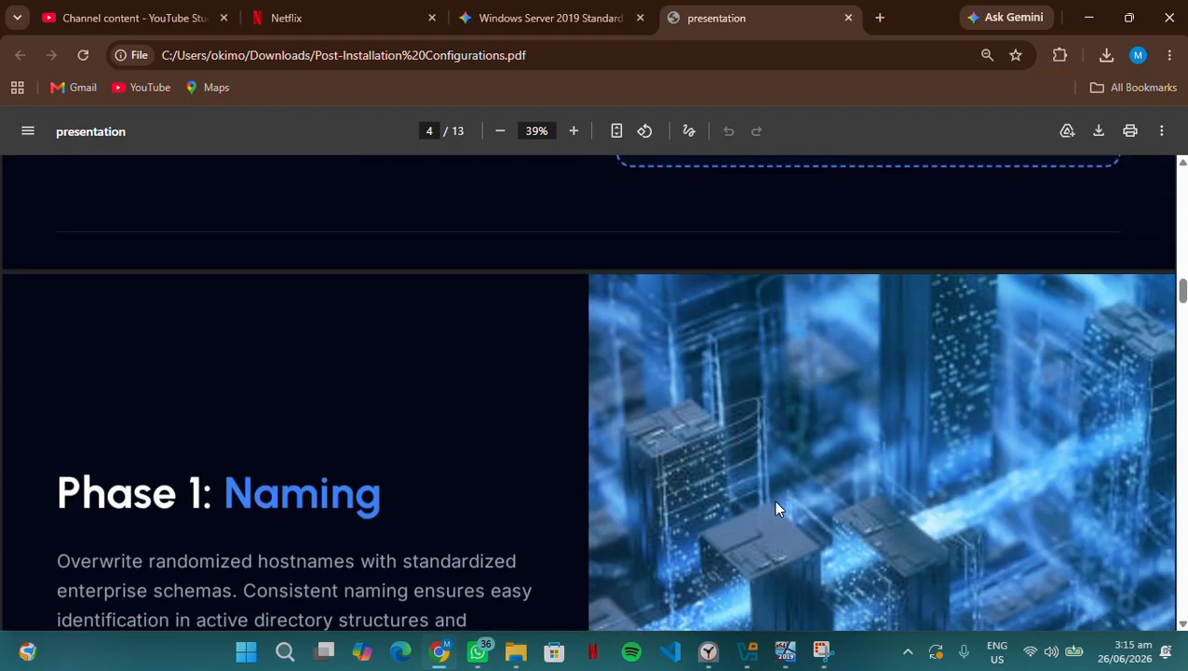
pyautogui.scroll(-1, 773, 499)
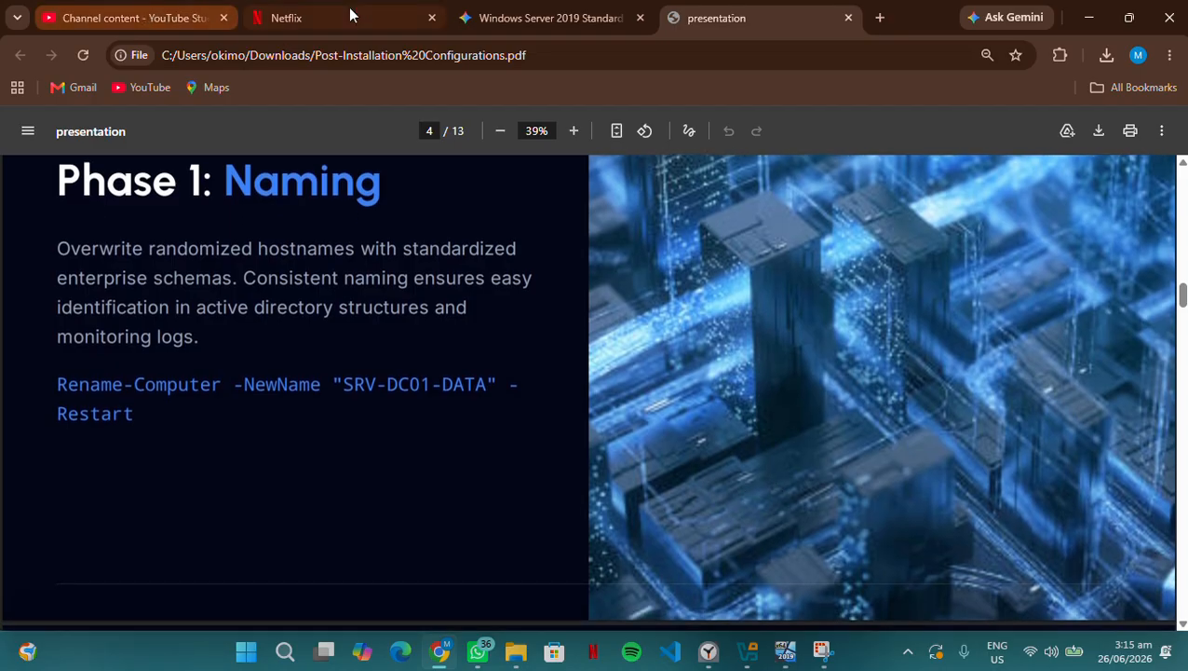
# Find the post-installation checklist in the Gemini conversation on Windows Server 2019 and open Post_Installation_Configurations_Checklist.pdf
pyautogui.click(476, 21)
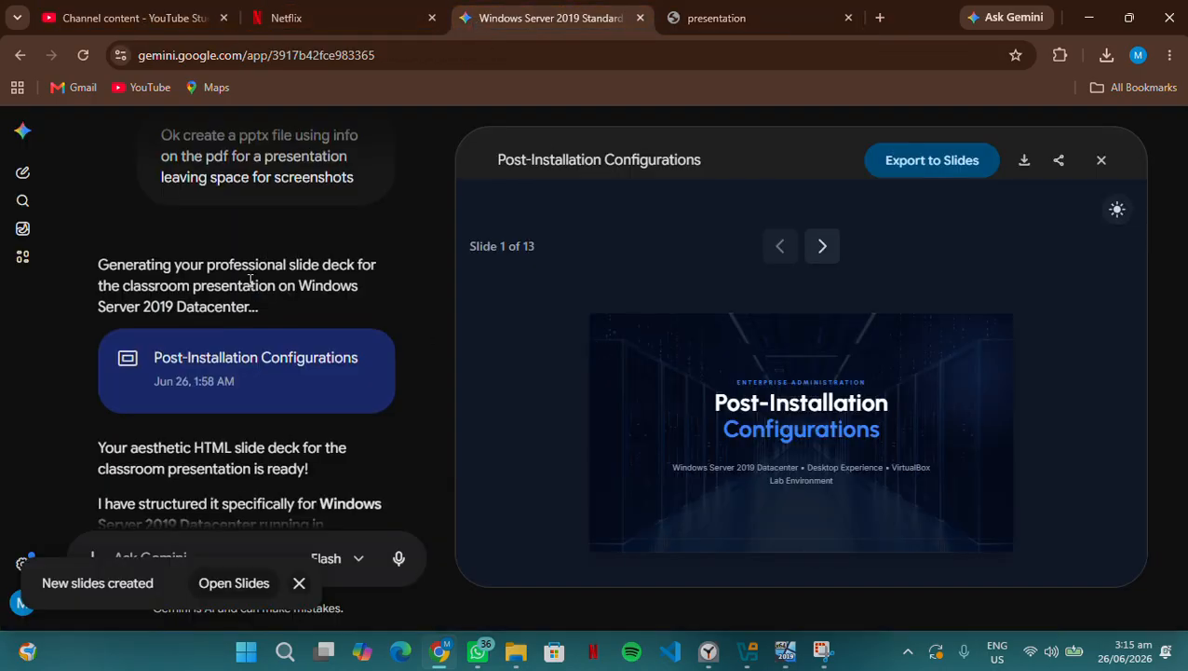
pyautogui.scroll(15, 247, 281)
pyautogui.scroll(20, 249, 281)
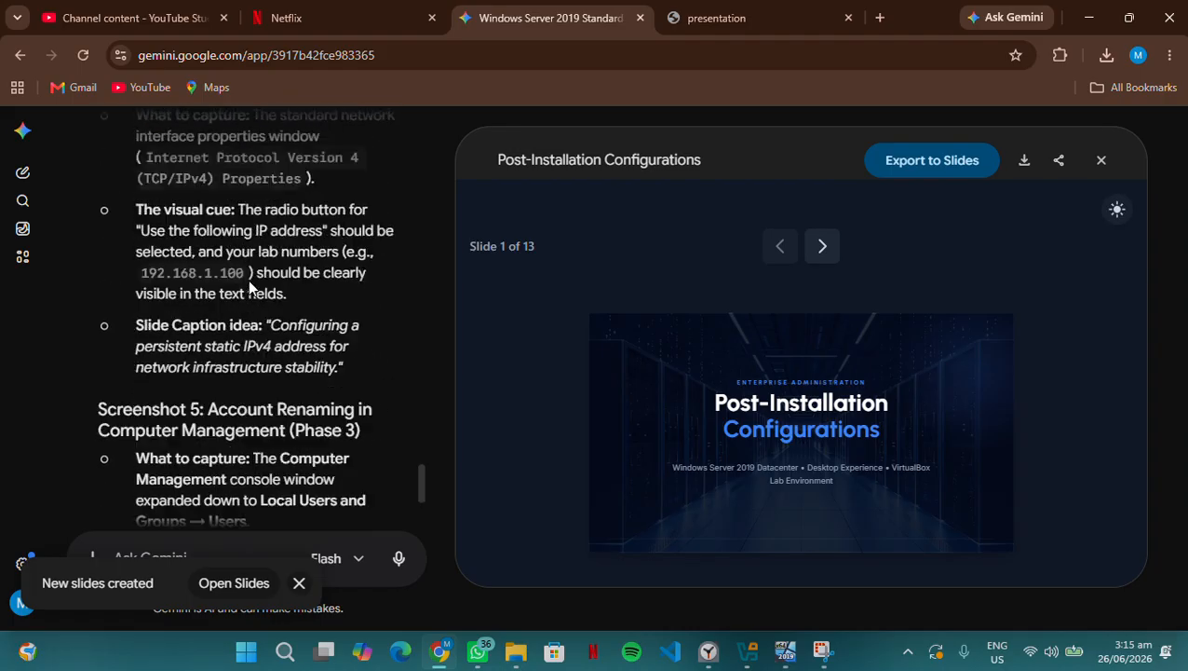
pyautogui.scroll(20, 249, 281)
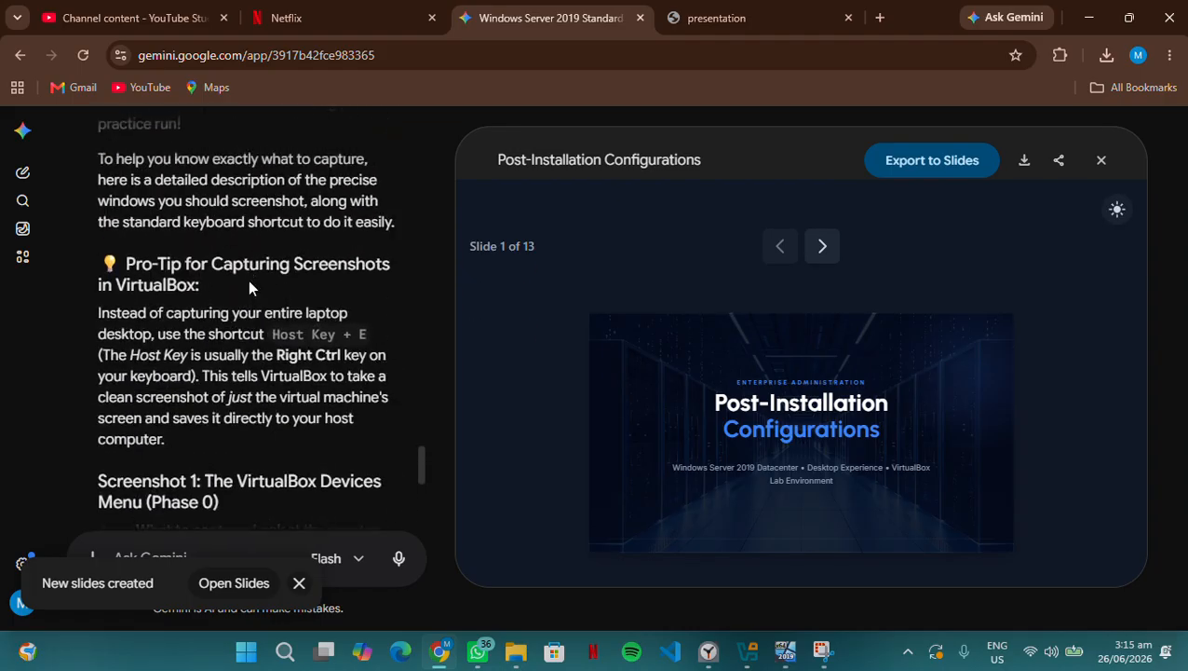
pyautogui.scroll(20, 248, 280)
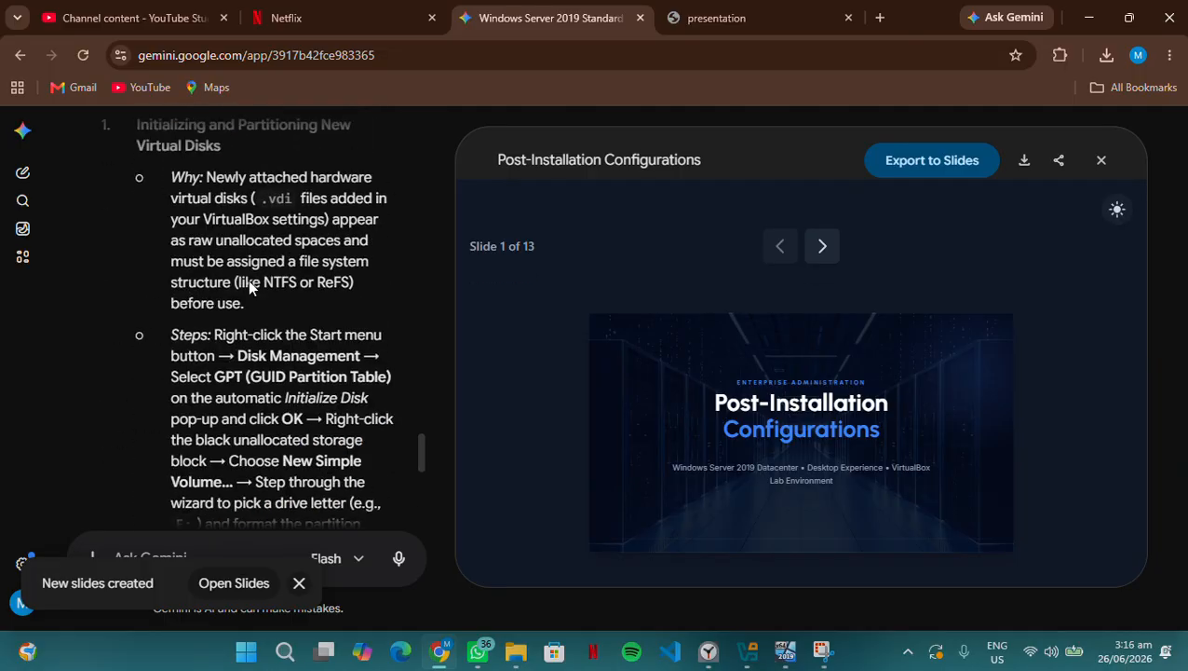
pyautogui.scroll(20, 249, 280)
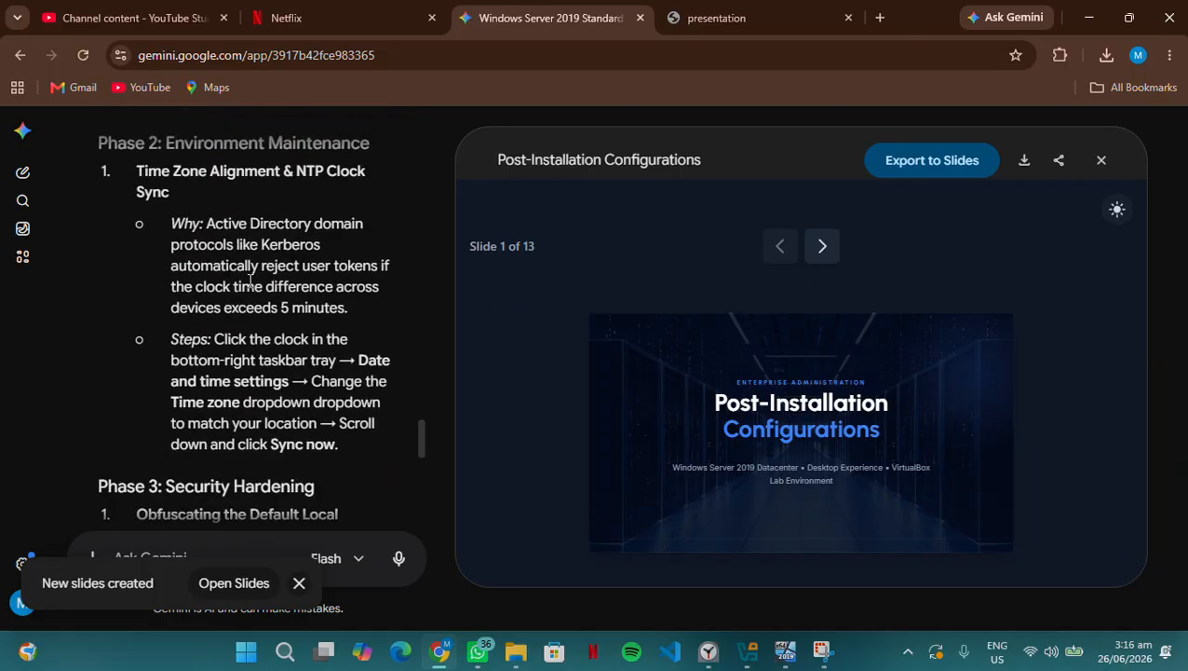
pyautogui.scroll(10, 249, 281)
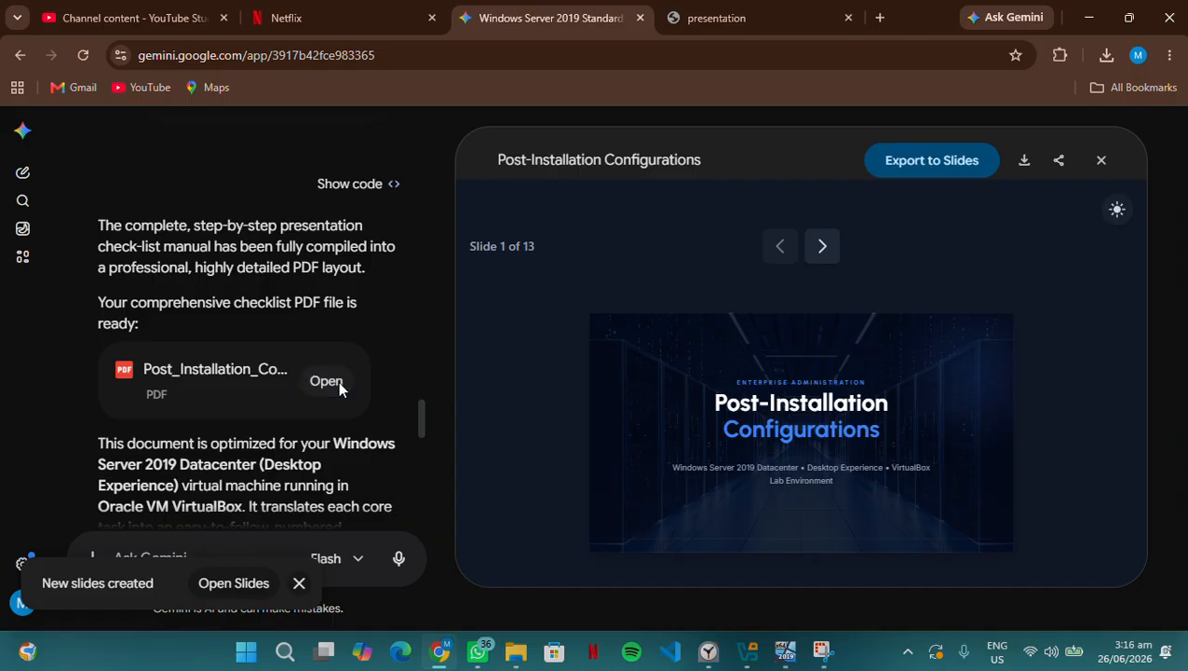
pyautogui.click(340, 389)
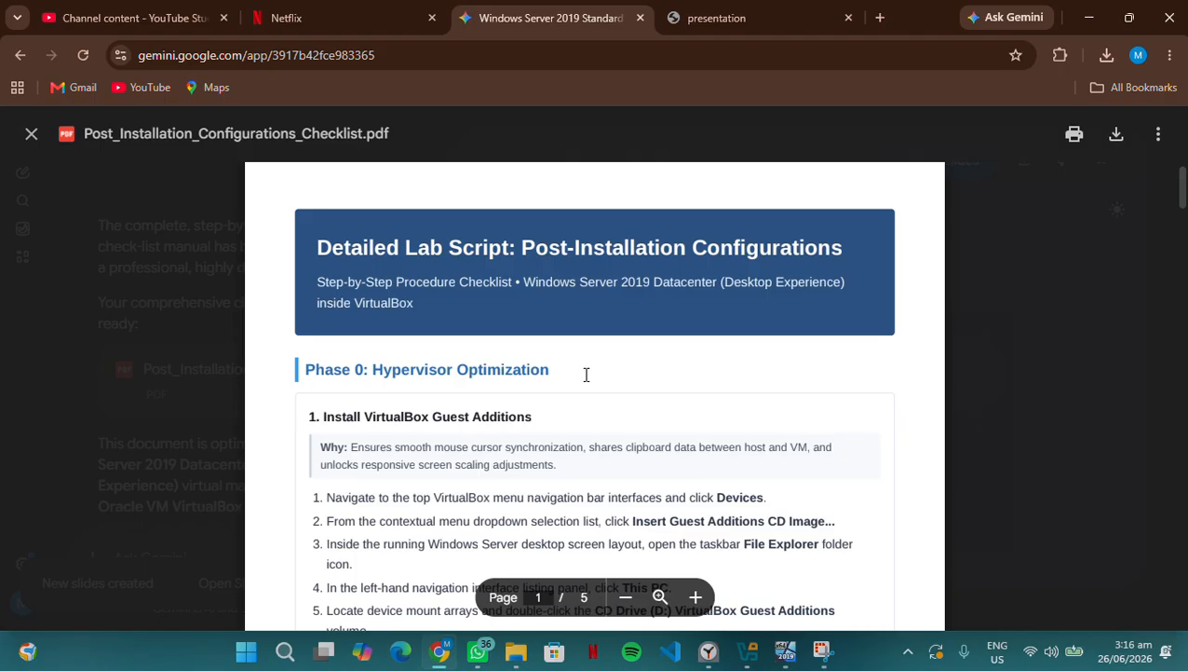
# Read the checklist's Phase 0 Guest Additions procedure and the Phase 1 server hostname customization procedure
pyautogui.scroll(-5, 586, 372)
pyautogui.scroll(-5, 587, 374)
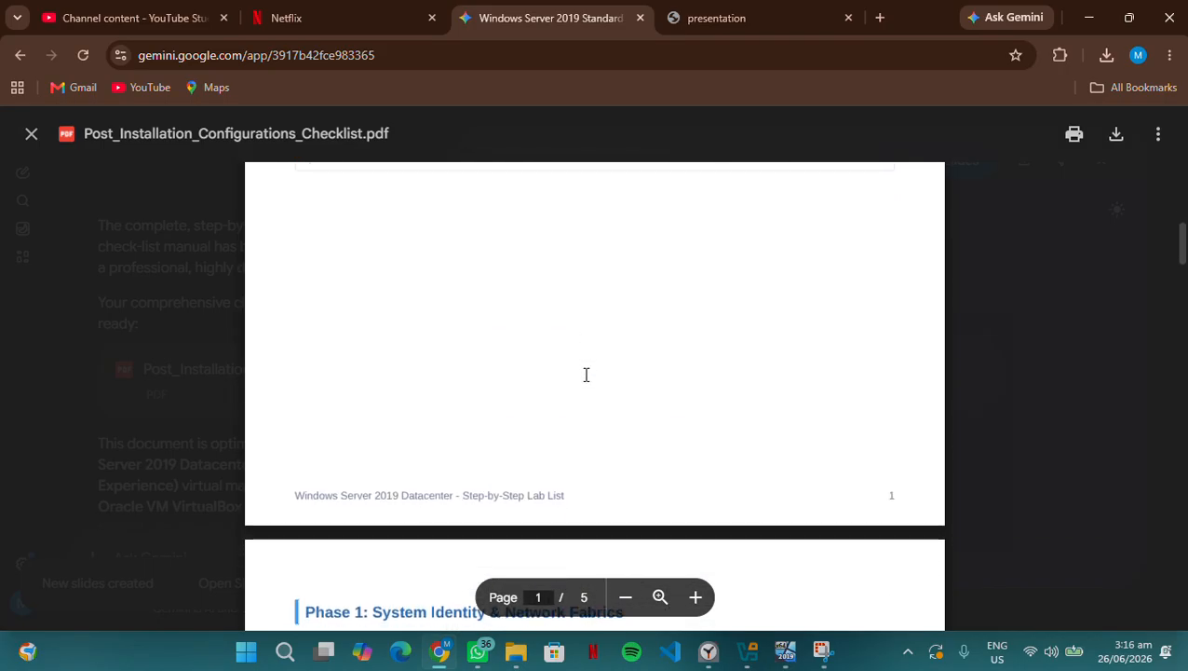
pyautogui.scroll(5, 587, 374)
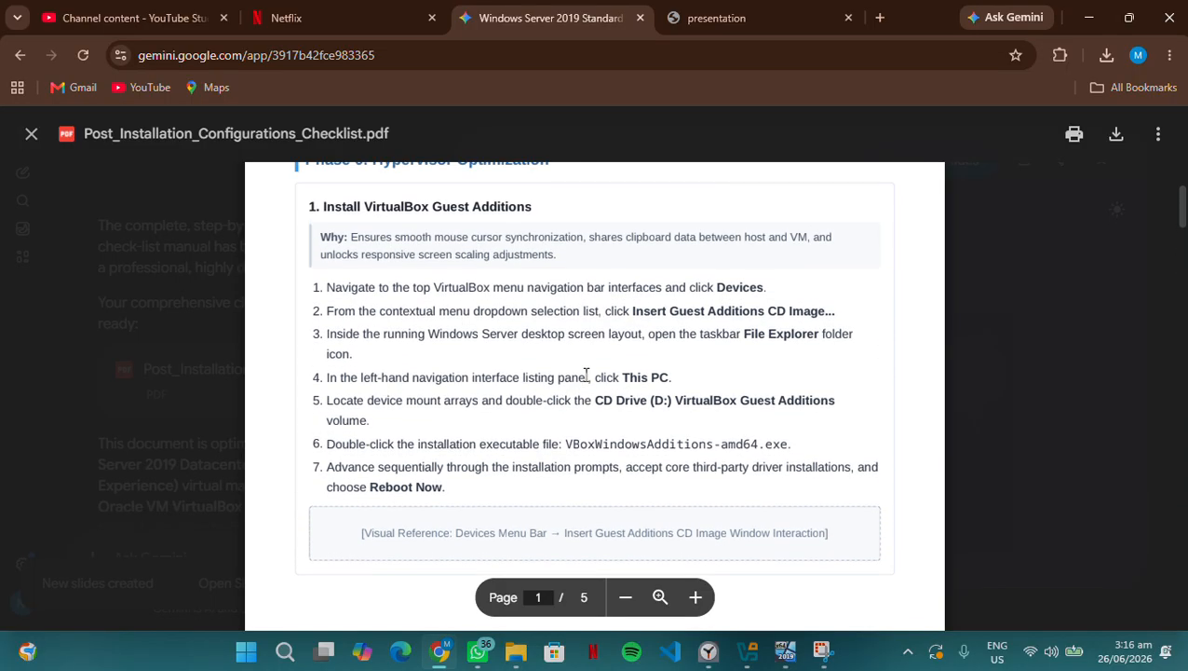
pyautogui.scroll(2, 585, 375)
pyautogui.scroll(-7, 587, 374)
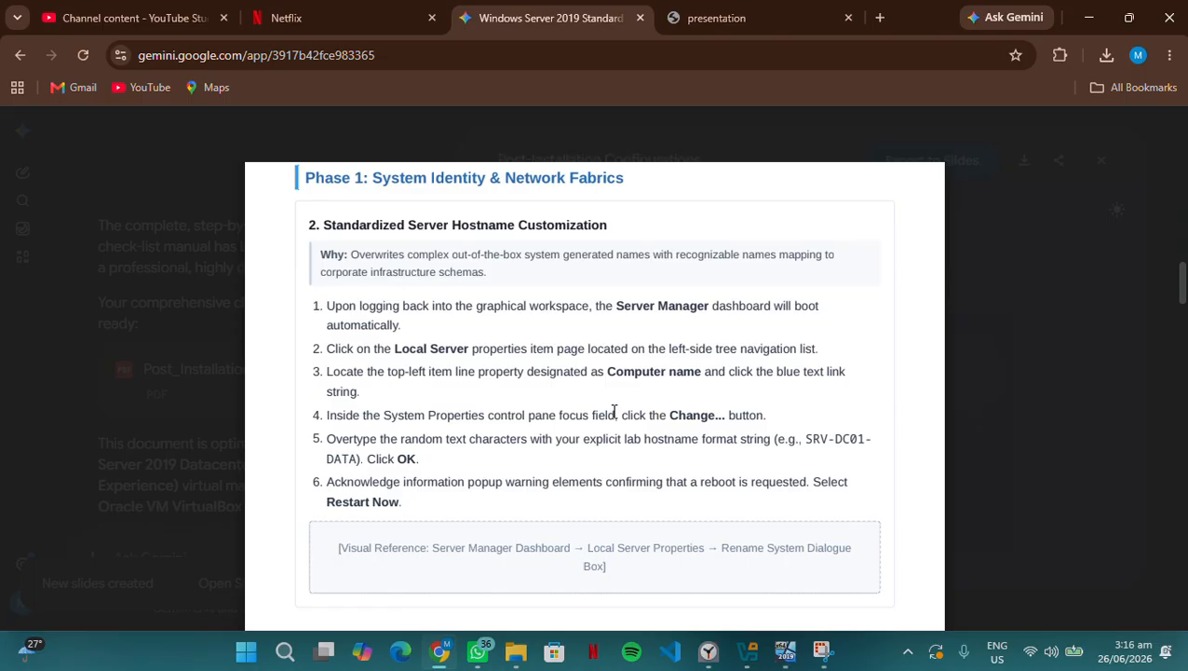
# Switch to the win 2019 virtual machine in VirtualBox and show the Local Server properties in Server Manager
pyautogui.scroll(-2, 614, 411)
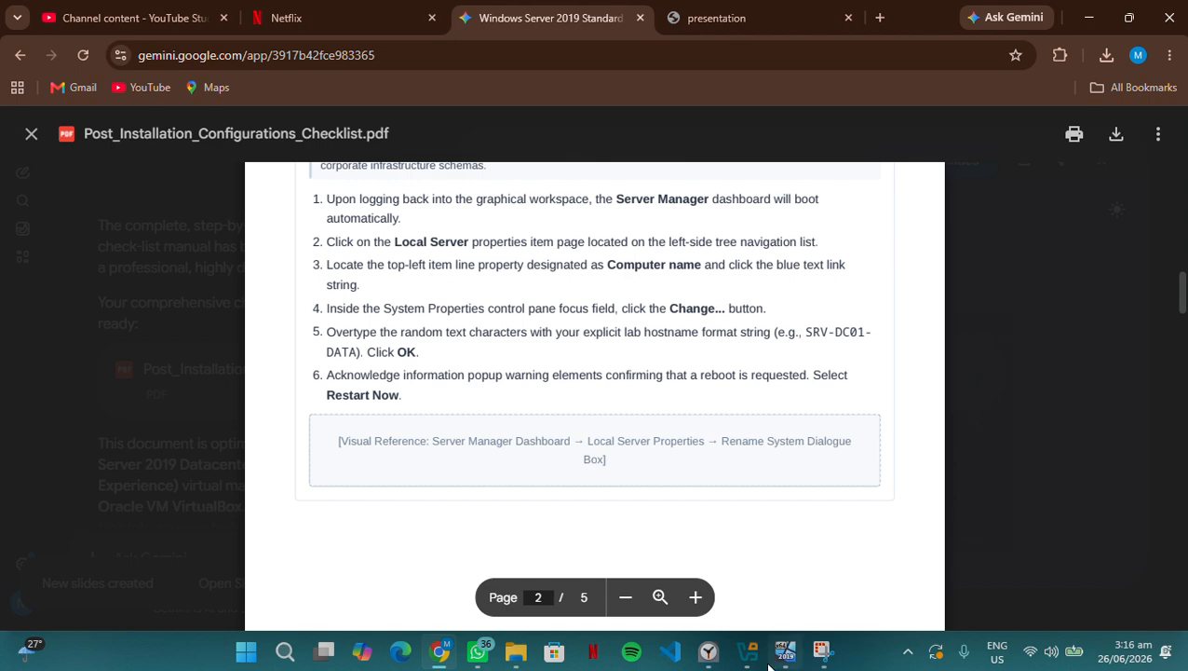
pyautogui.moveTo(773, 664)
pyautogui.click(796, 580)
pyautogui.click(796, 580)
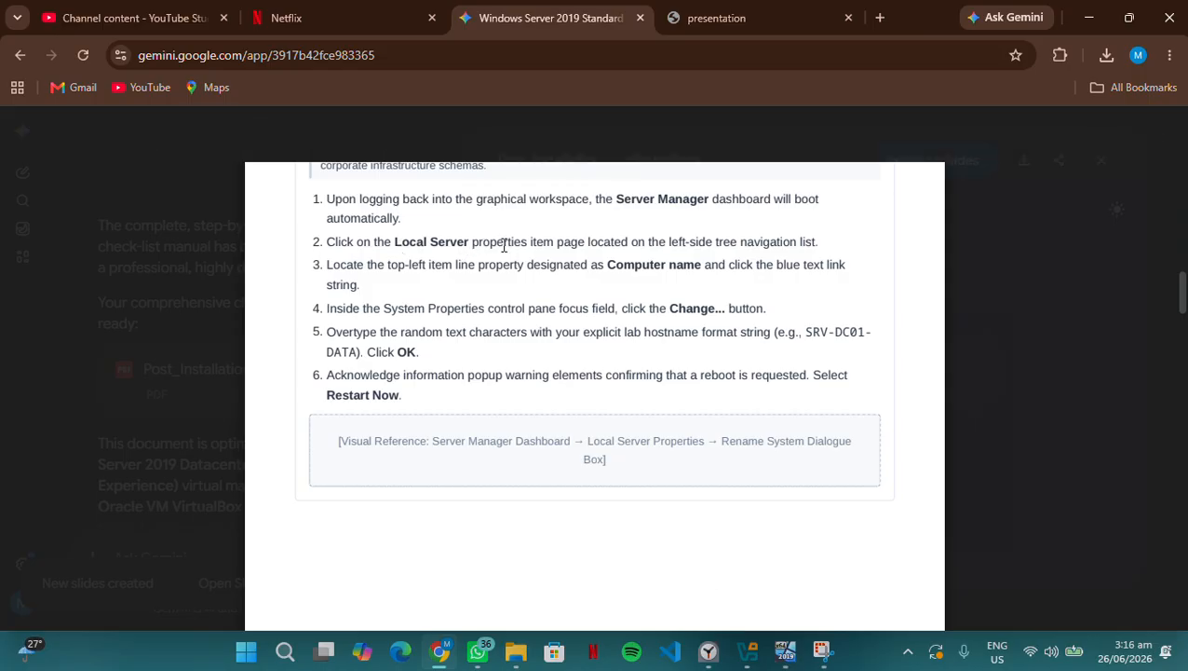
pyautogui.click(785, 652)
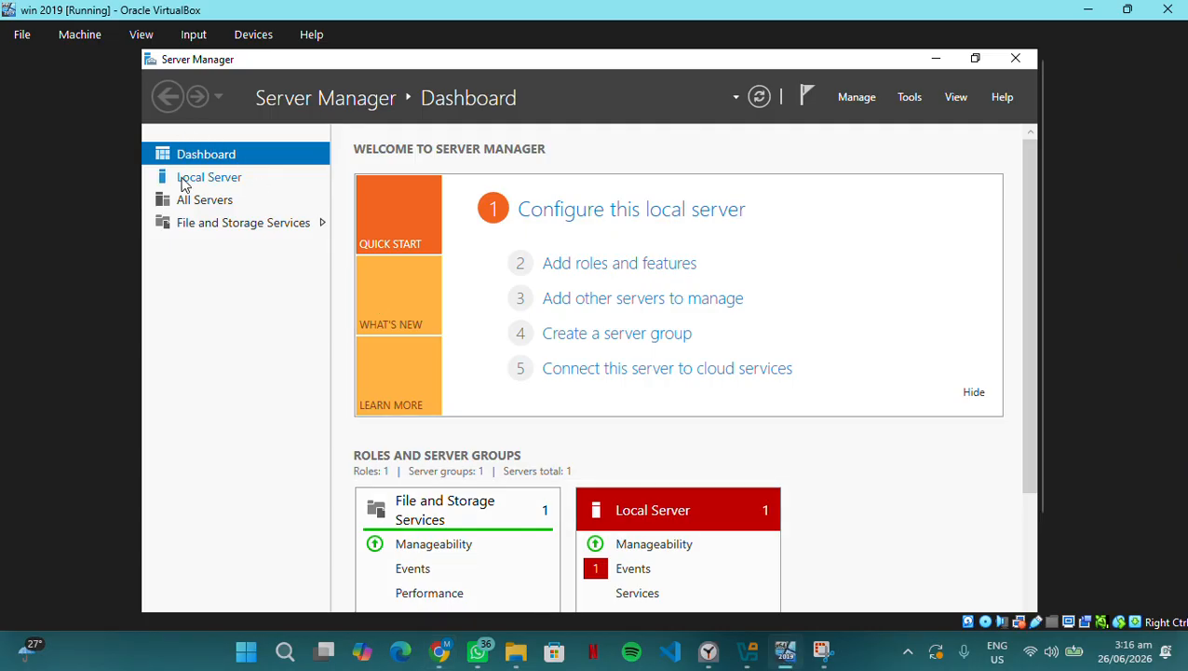
pyautogui.click(184, 182)
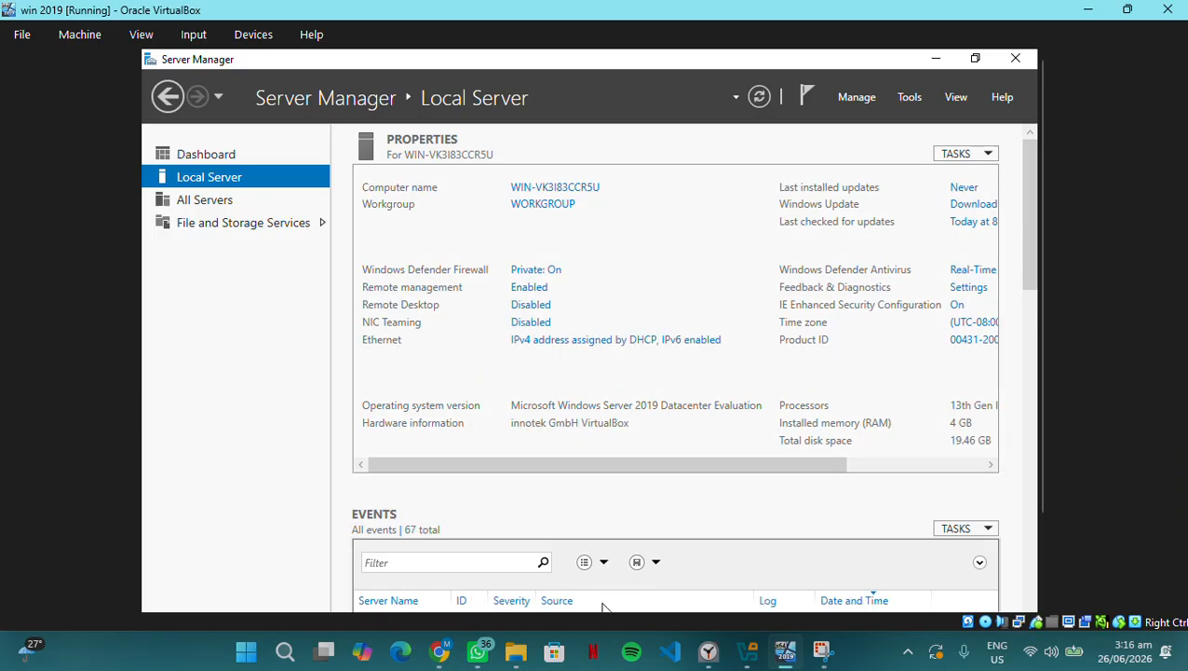
# Follow the checklist's hostname instructions to open the Computer Name/Domain Changes dialog from the local server's computer name
pyautogui.click(444, 650)
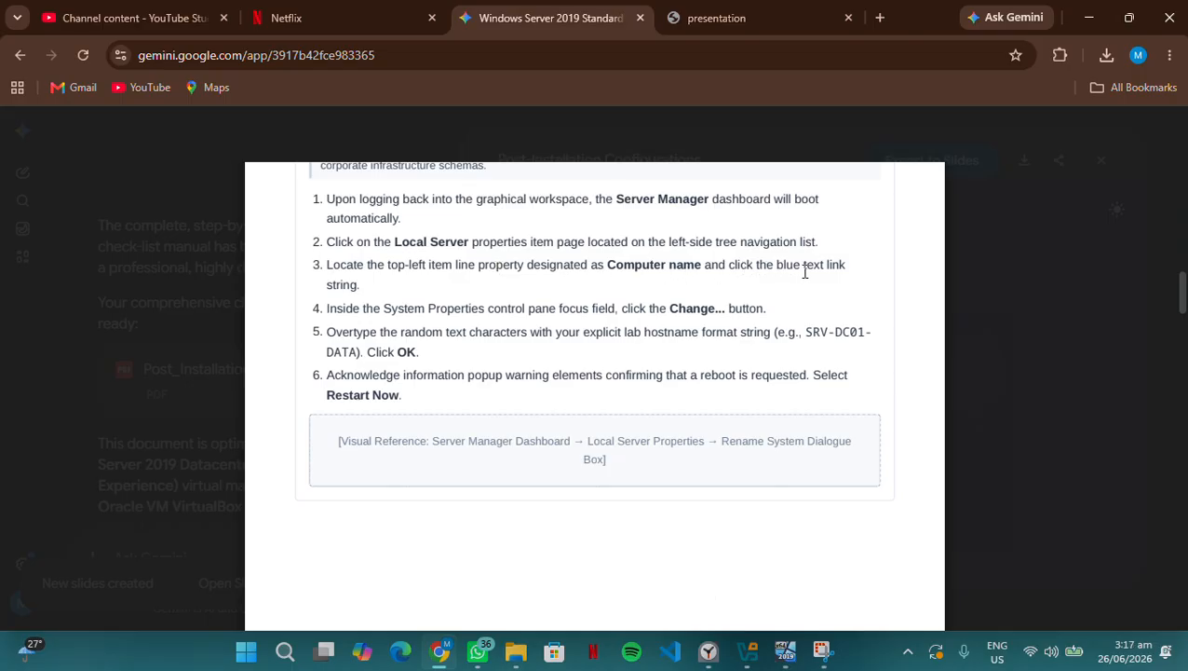
pyautogui.click(784, 652)
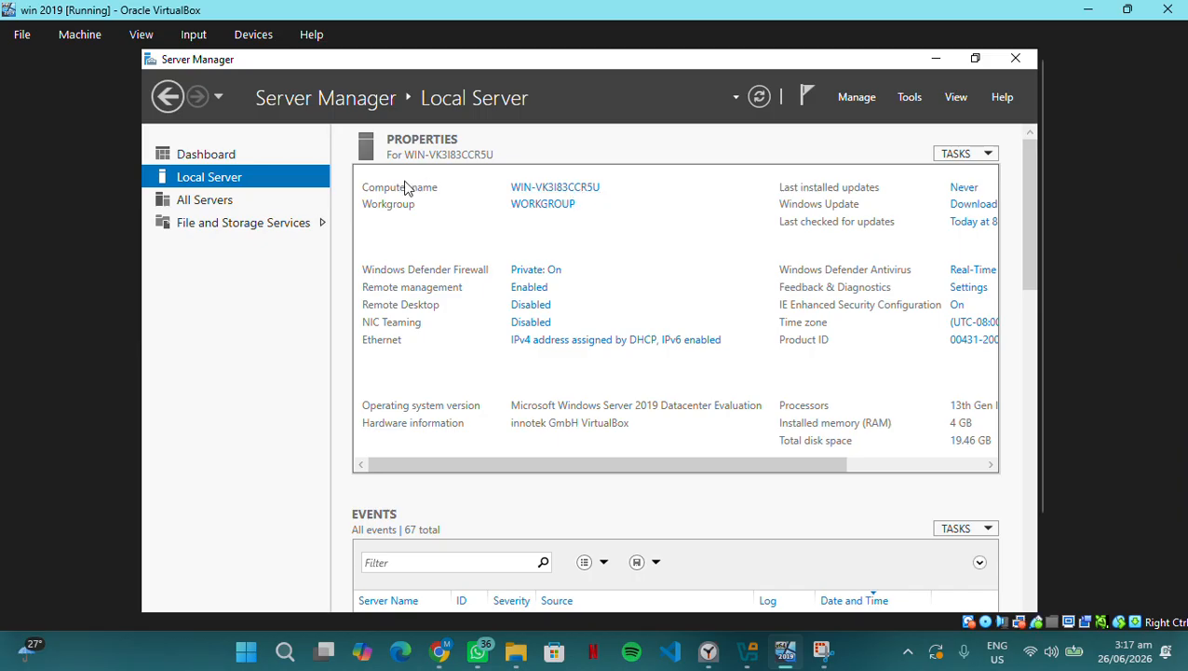
pyautogui.click(565, 189)
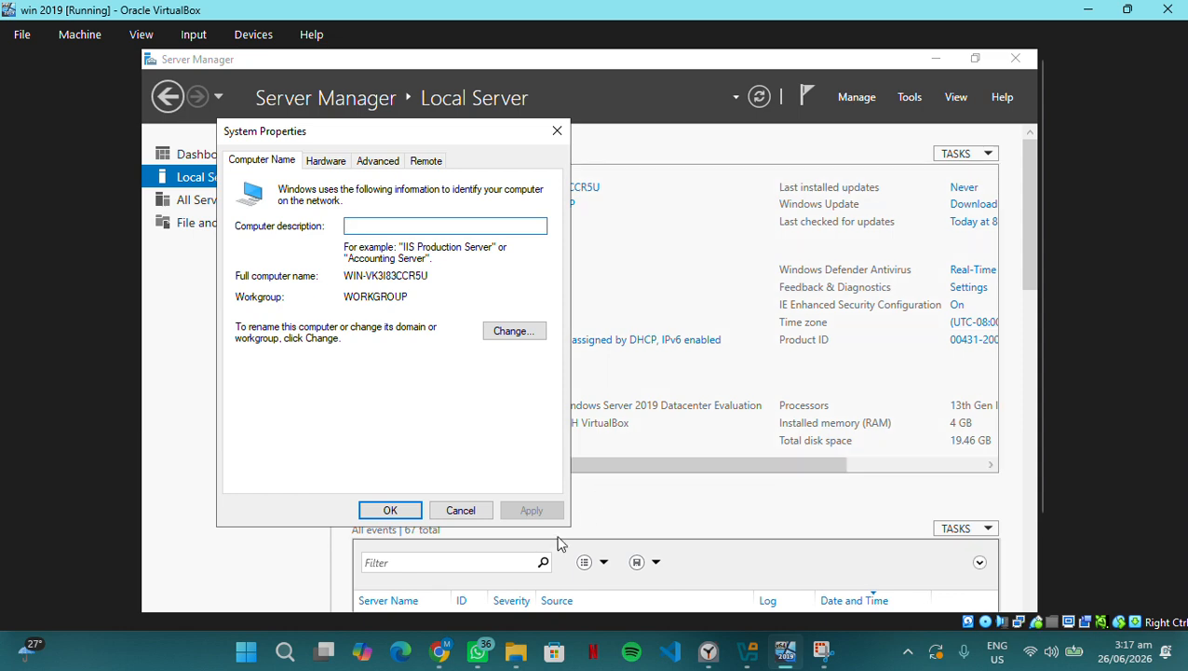
pyautogui.click(438, 644)
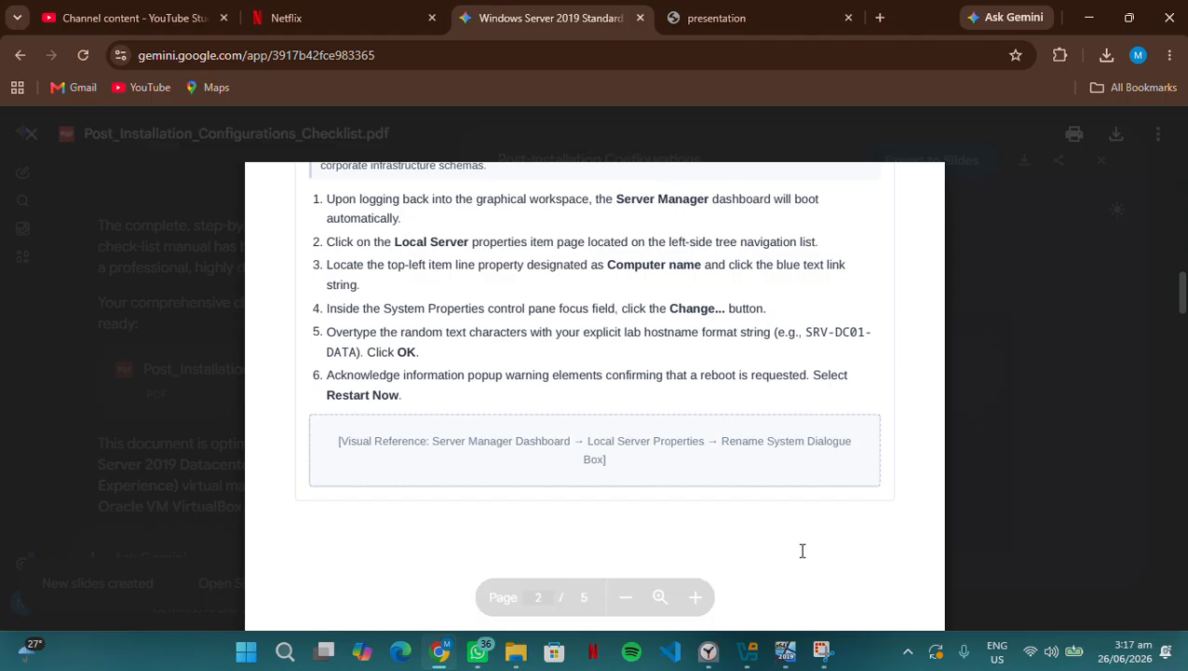
pyautogui.click(787, 659)
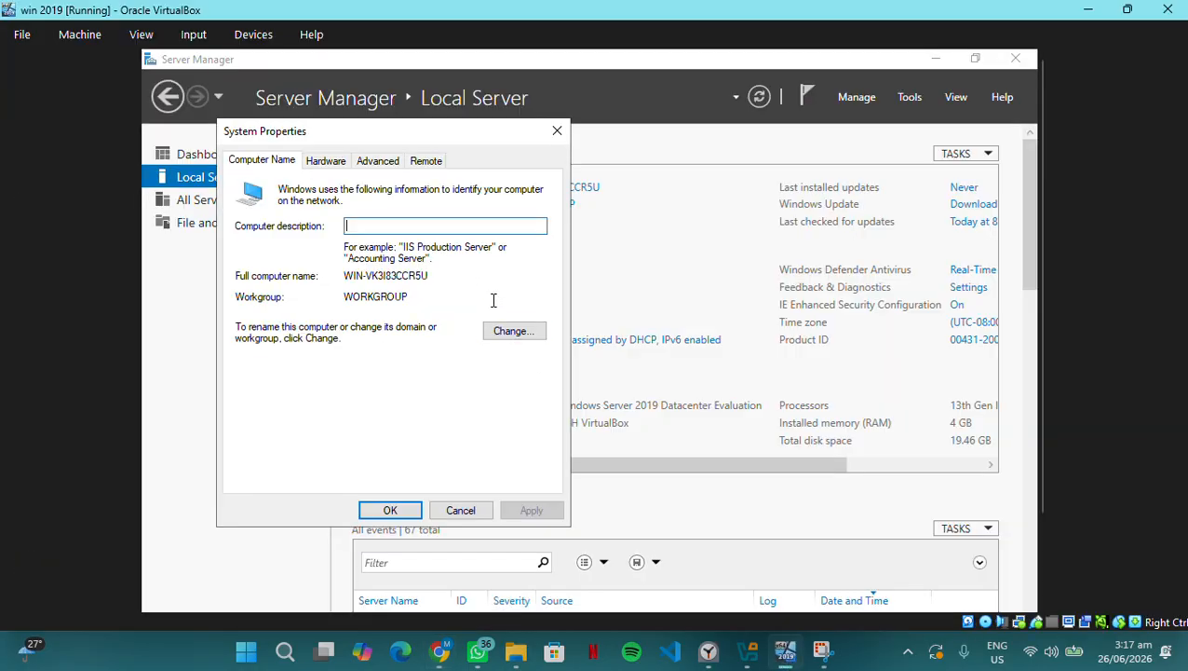
pyautogui.click(514, 332)
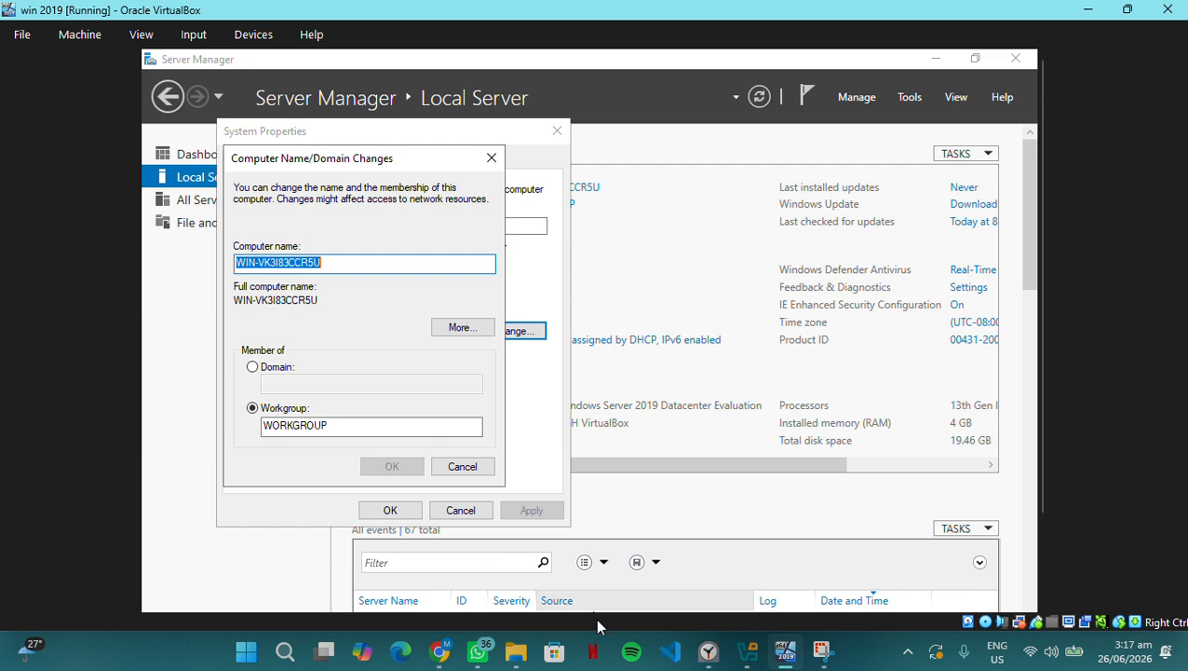
# Check the checklist's hostname format and set the server's computer name to GROUP2PRESENTATION
pyautogui.click(451, 645)
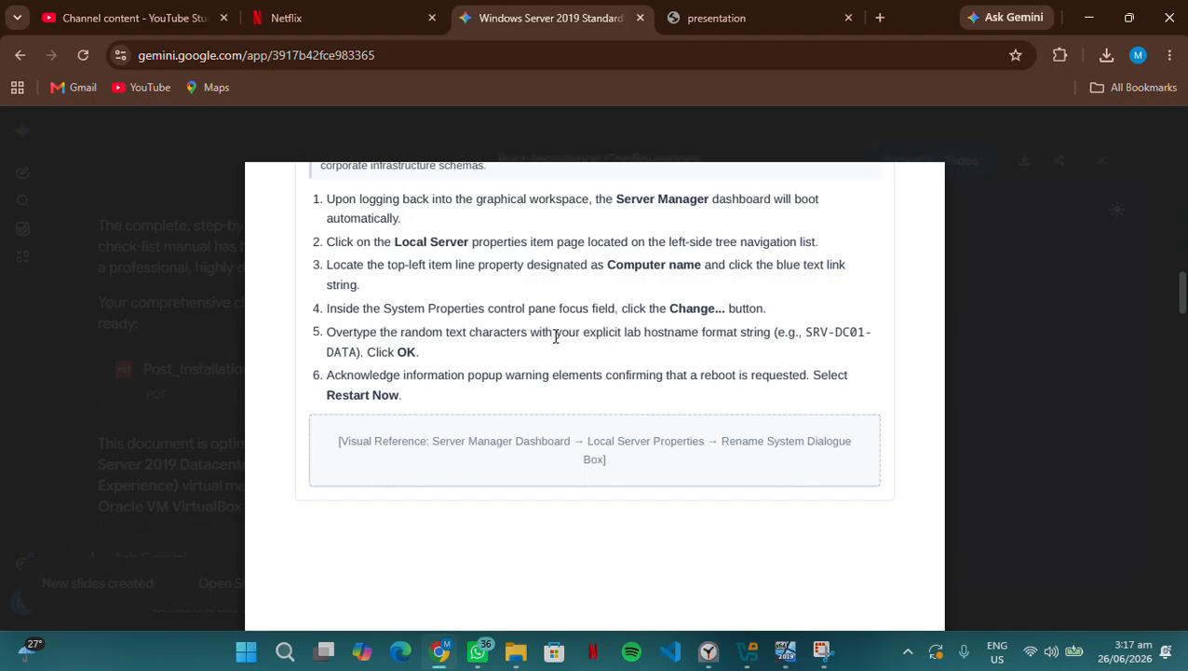
pyautogui.scroll(-2, 556, 337)
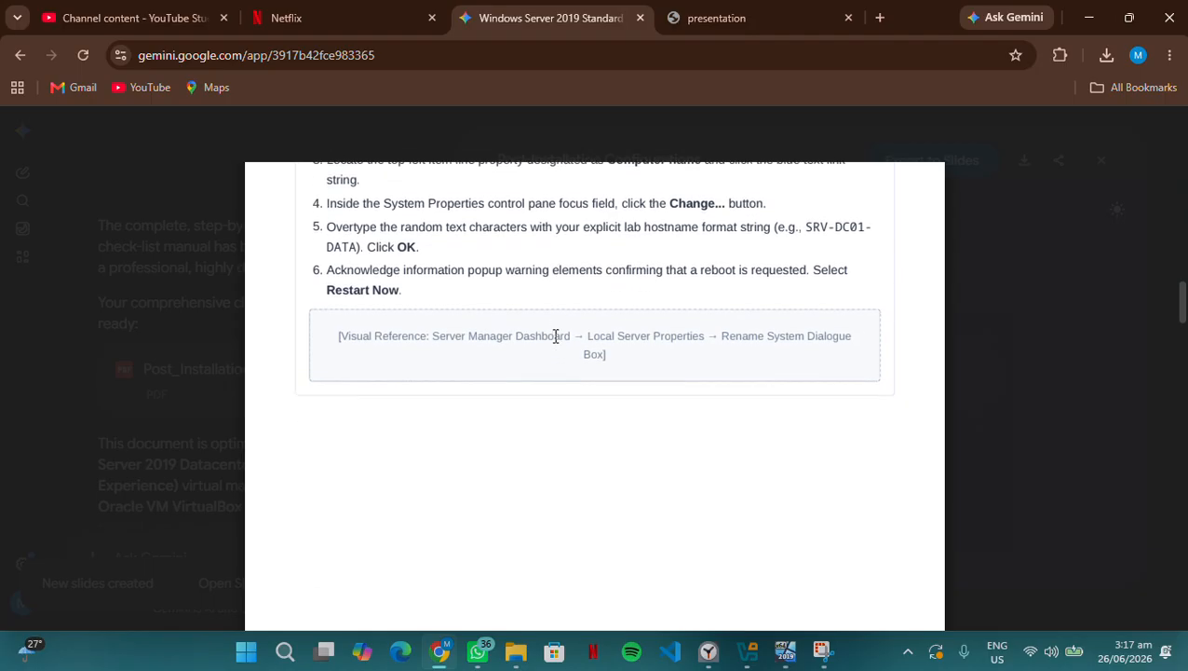
pyautogui.click(785, 658)
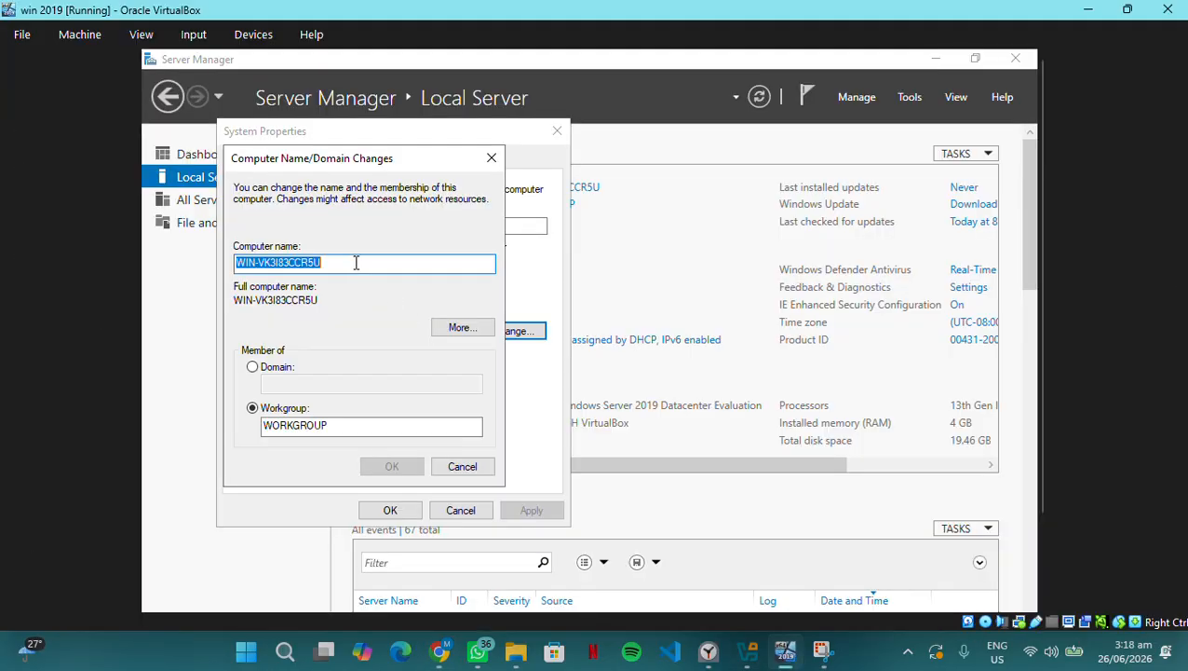
pyautogui.press('BackSpace')
pyautogui.write('GRO')
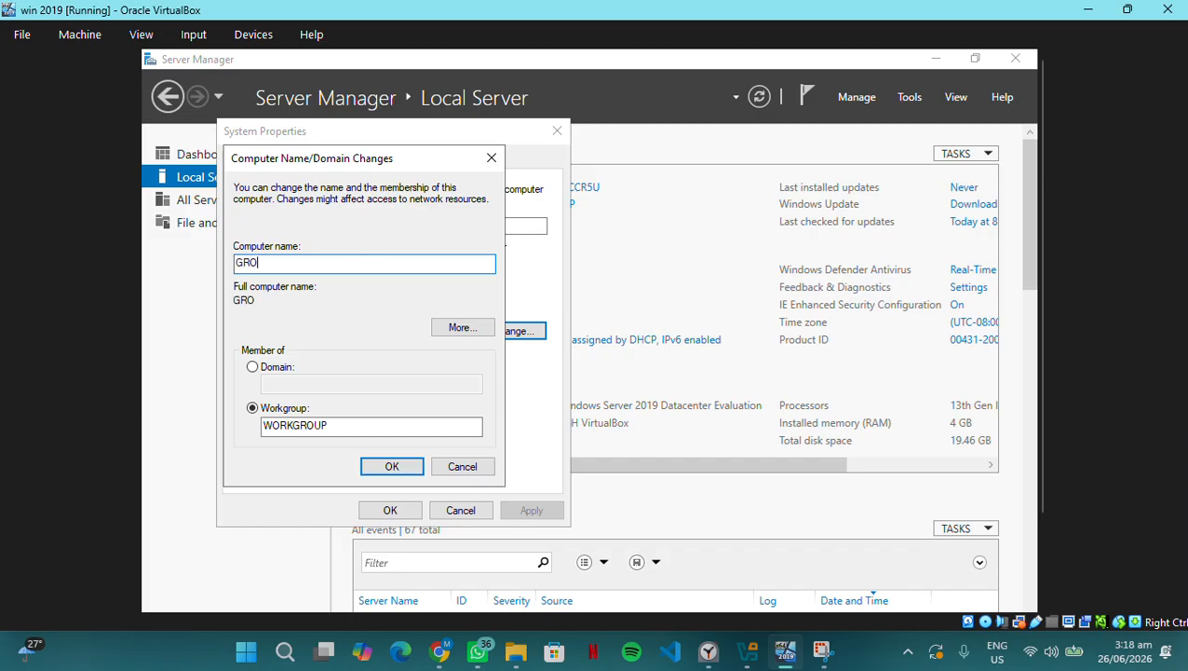
pyautogui.write('UP2PRESEN')
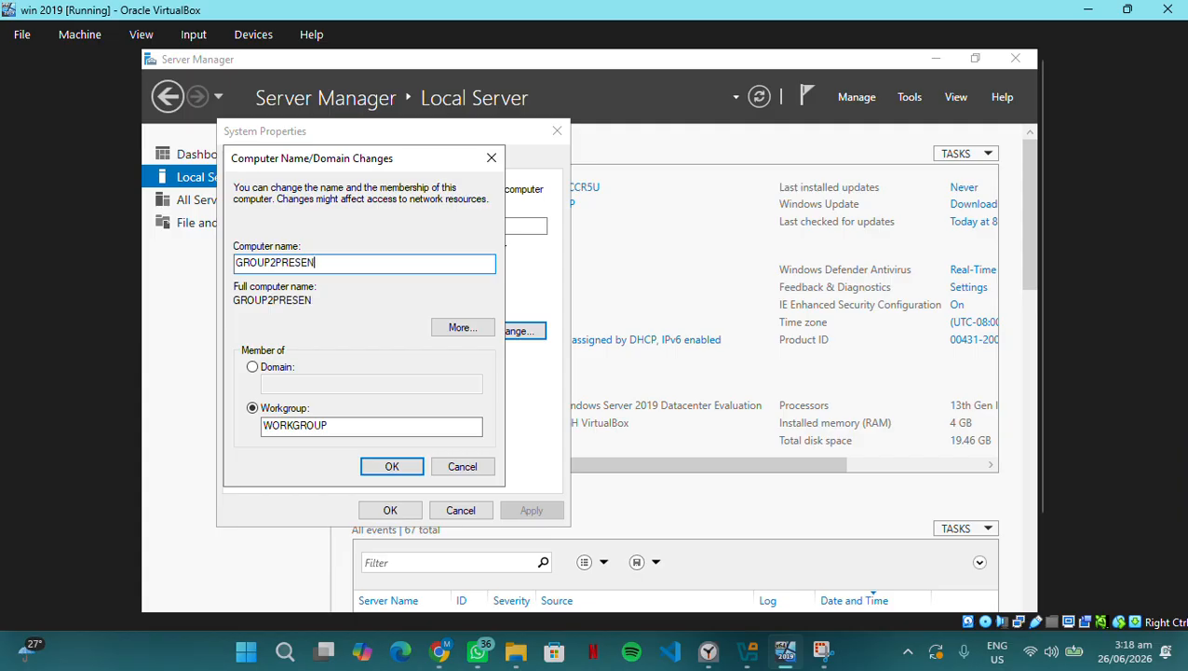
pyautogui.write('TATION')
pyautogui.click(391, 468)
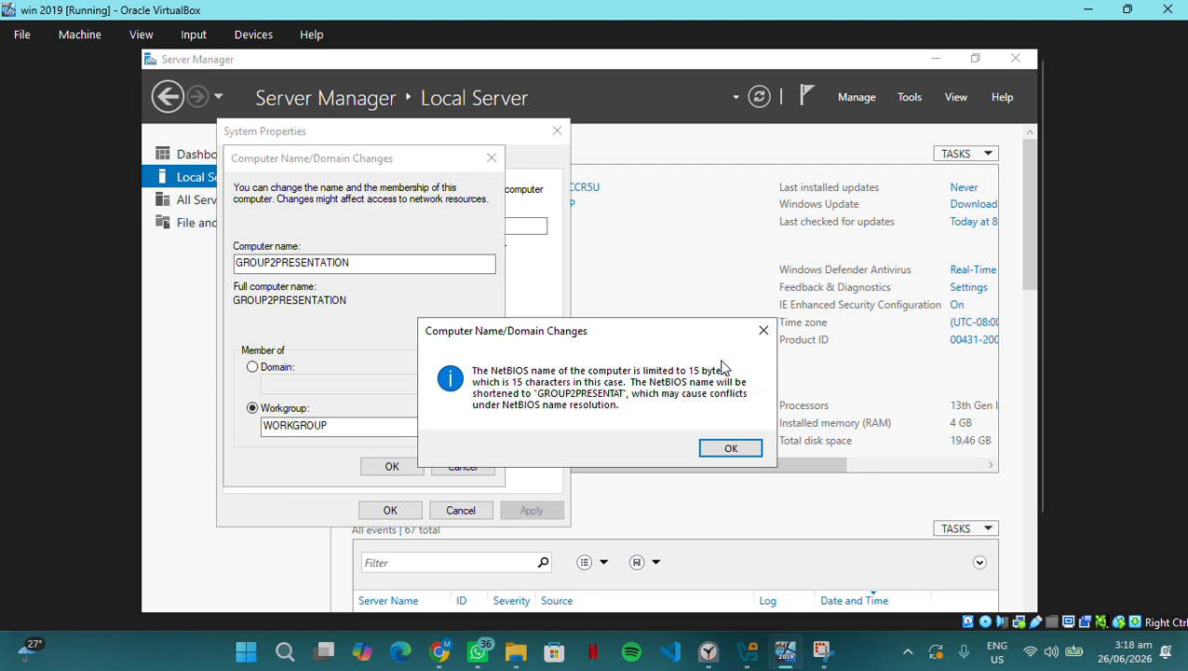
# Dismiss the NetBIOS and restart notices, close System Properties and restart the server immediately
pyautogui.click(762, 332)
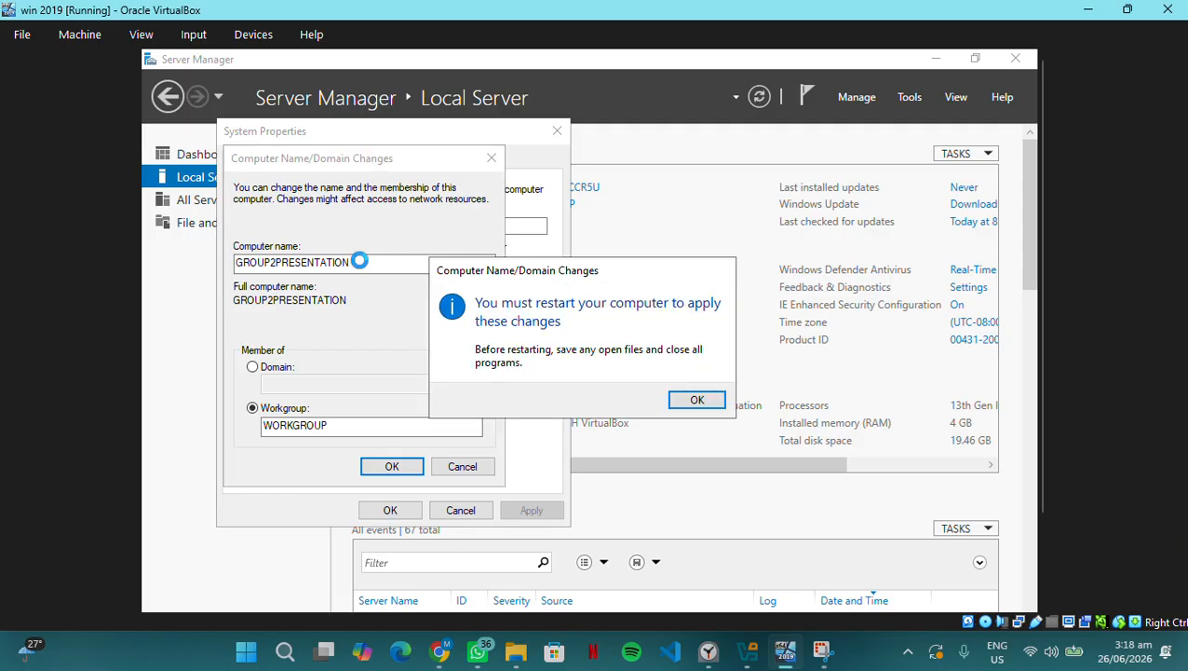
pyautogui.click(698, 400)
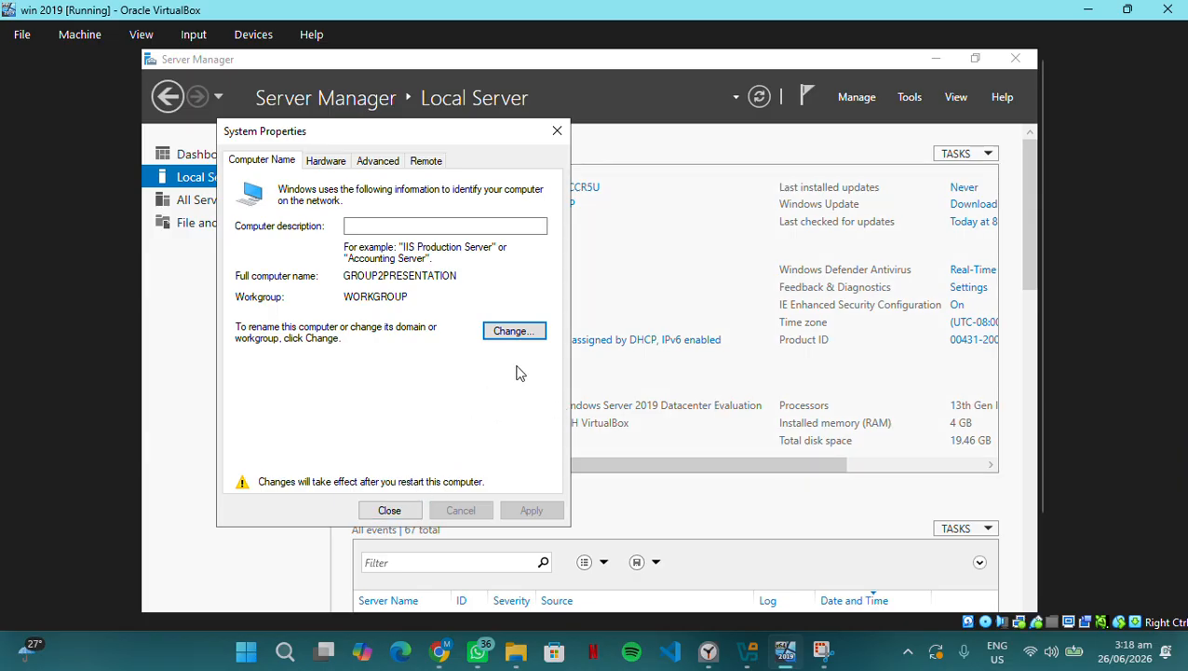
pyautogui.click(389, 510)
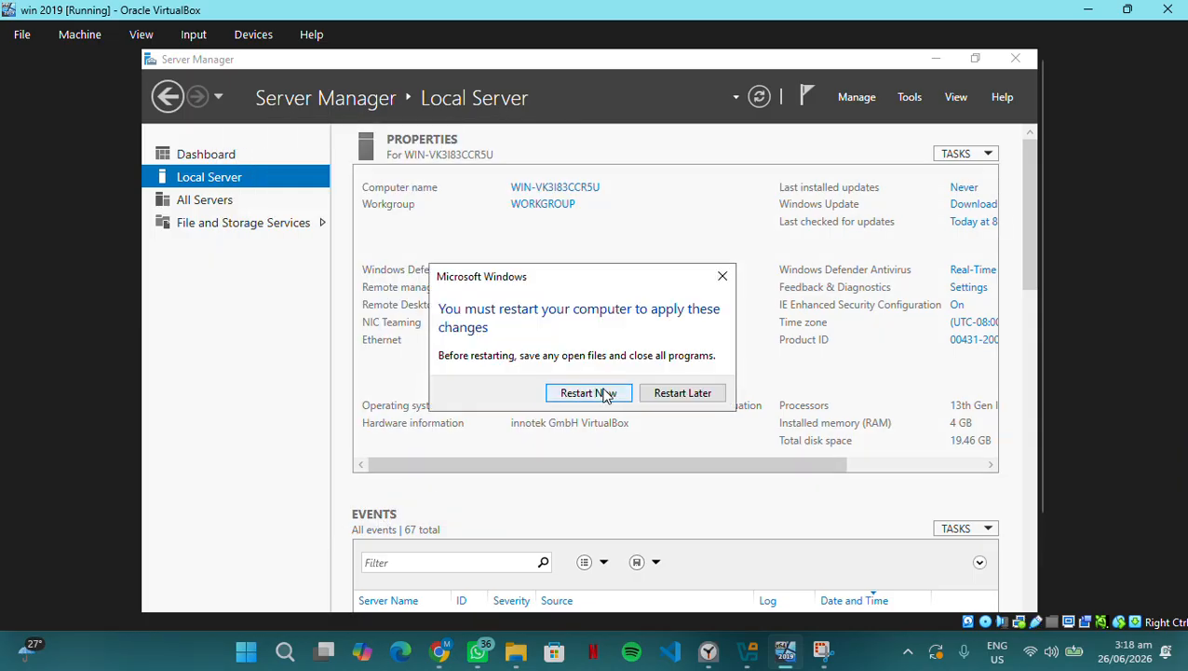
pyautogui.click(600, 392)
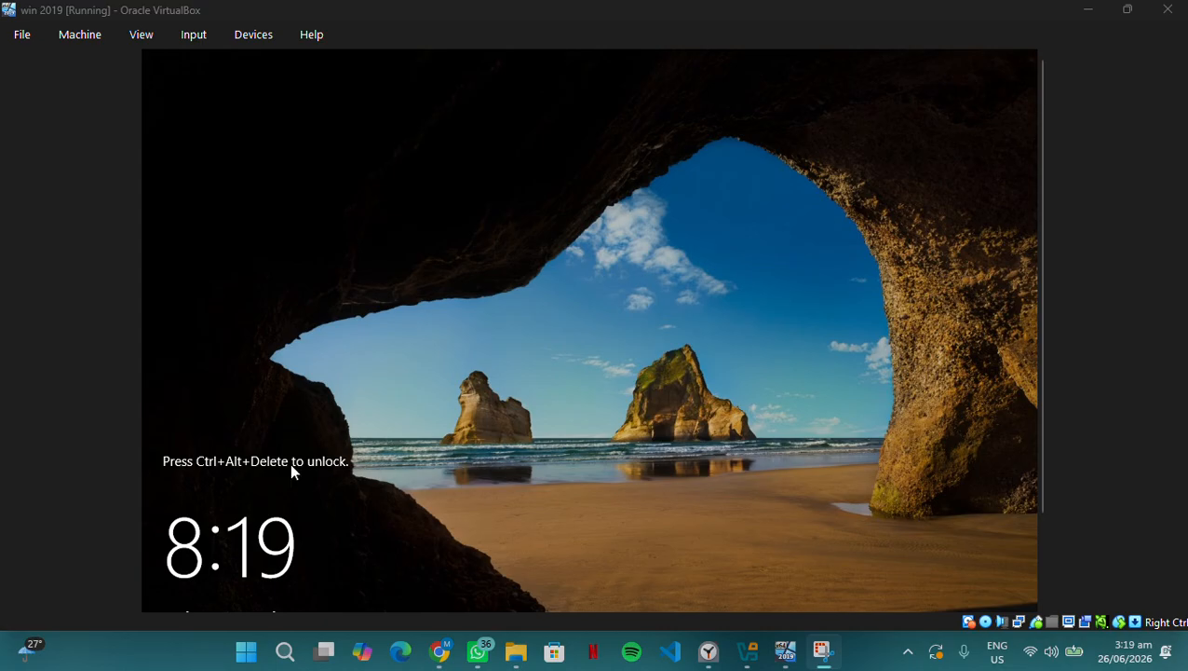
# Send Ctrl+Alt+Del to the virtual machine and sign in to the Administrator account with its password
pyautogui.click(192, 41)
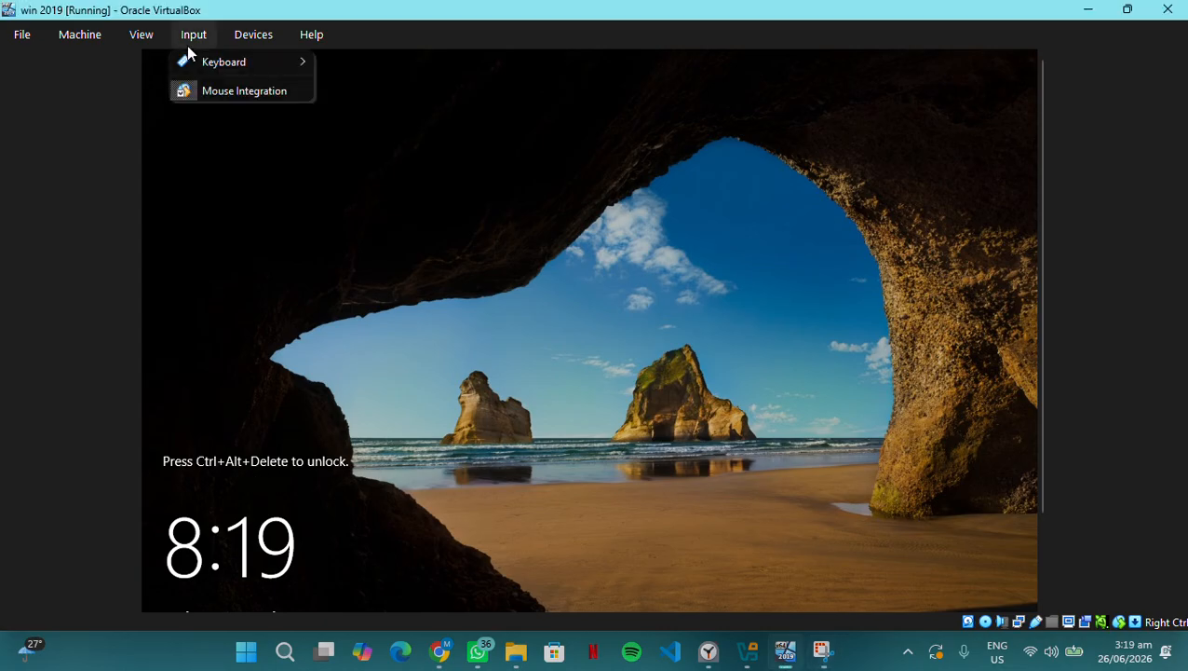
pyautogui.moveTo(235, 65)
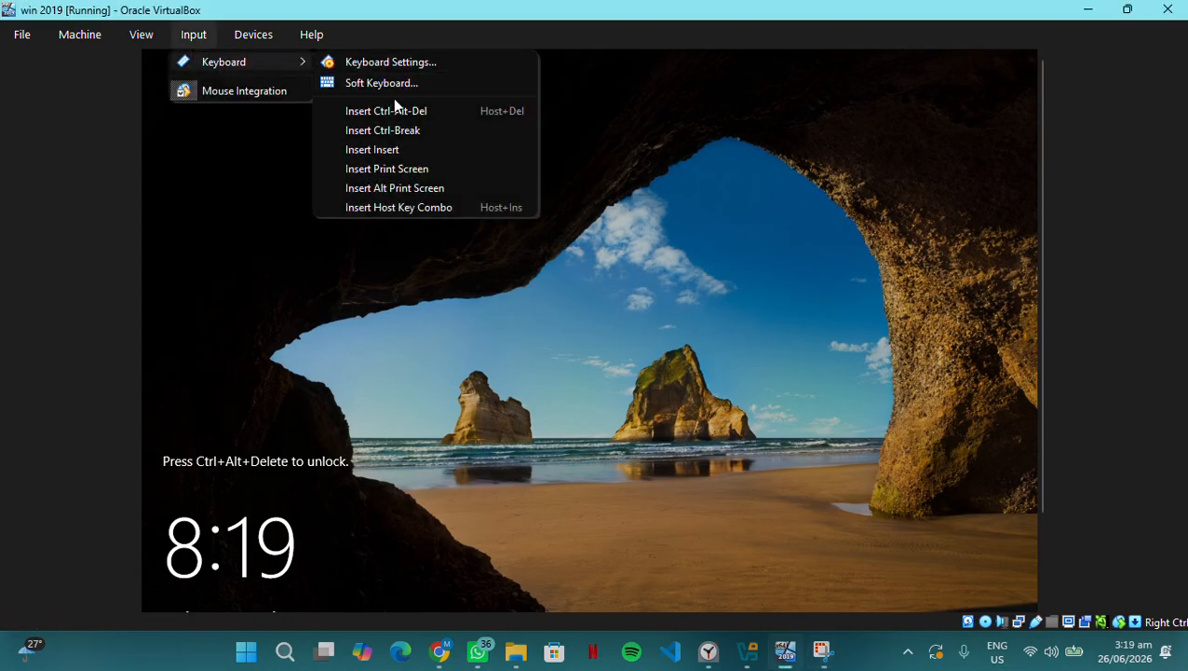
pyautogui.click(416, 116)
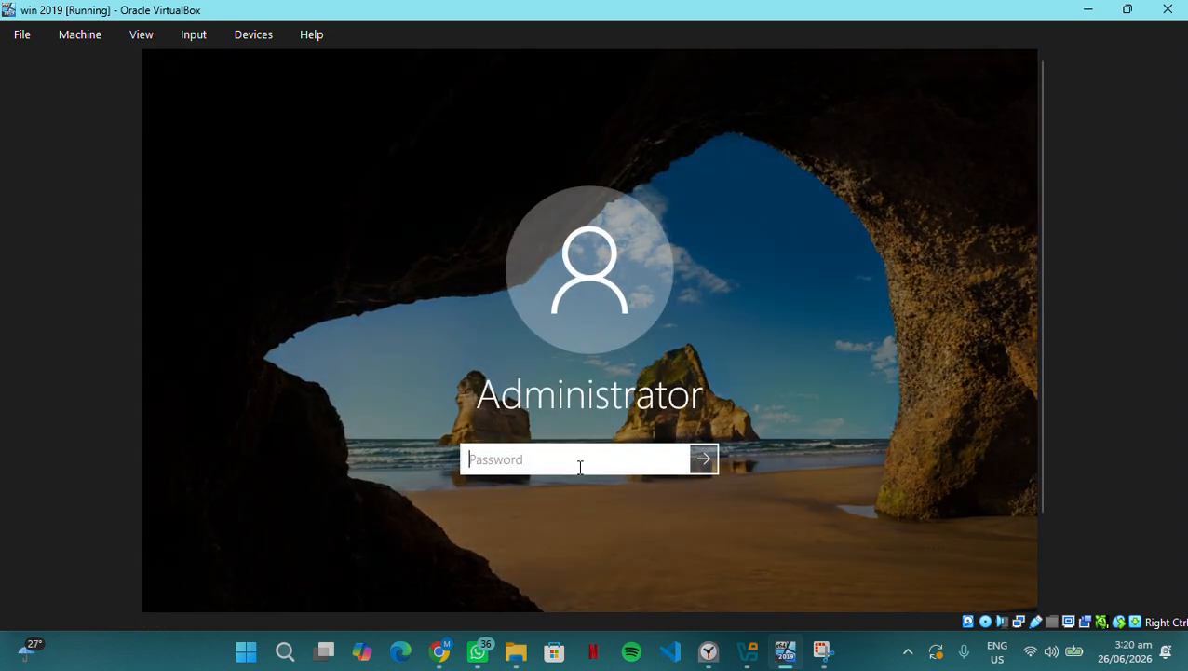
pyautogui.write('••••••••')
pyautogui.press('Return')
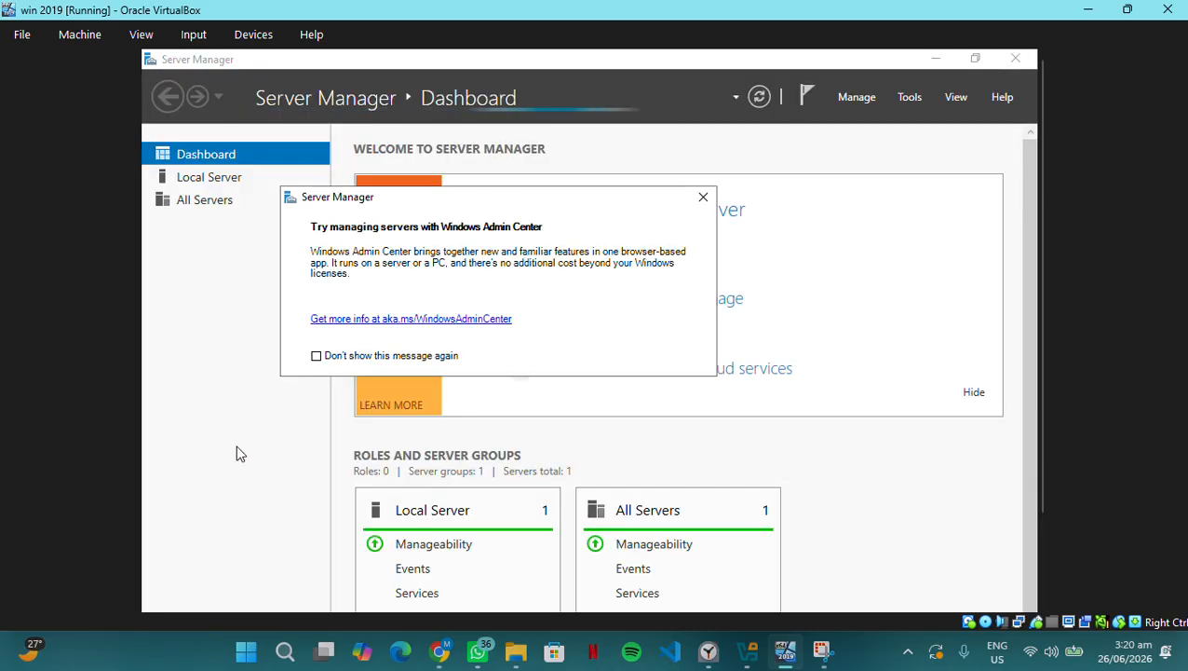
# Dismiss the Windows Admin Center message and check the computer name in the Local Server properties
pyautogui.click(703, 198)
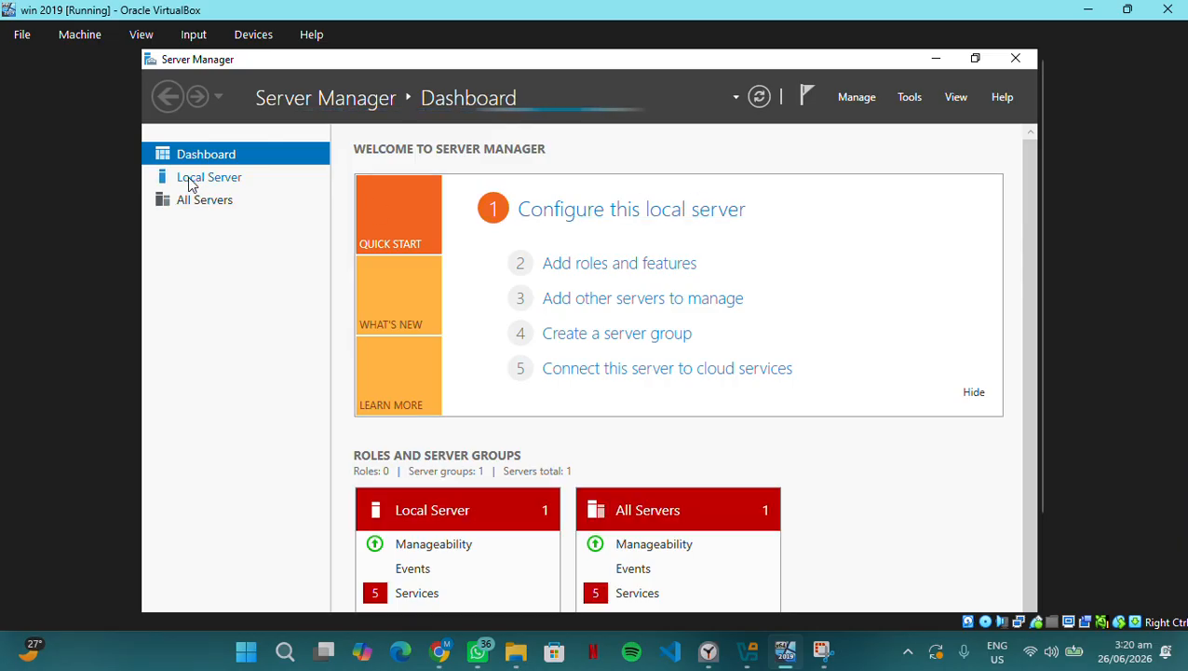
pyautogui.click(188, 181)
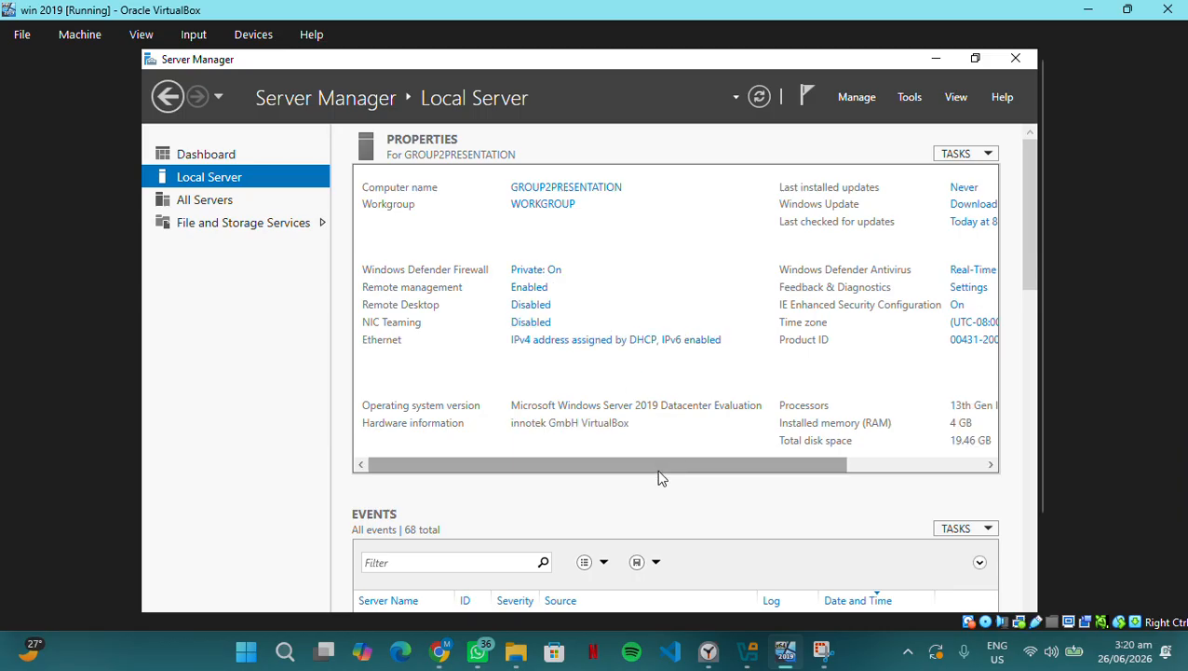
# Switch to Chrome and read the checklist's Static IPv4 Configuration Interface Binding procedure
pyautogui.click(444, 630)
pyautogui.scroll(-5, 519, 400)
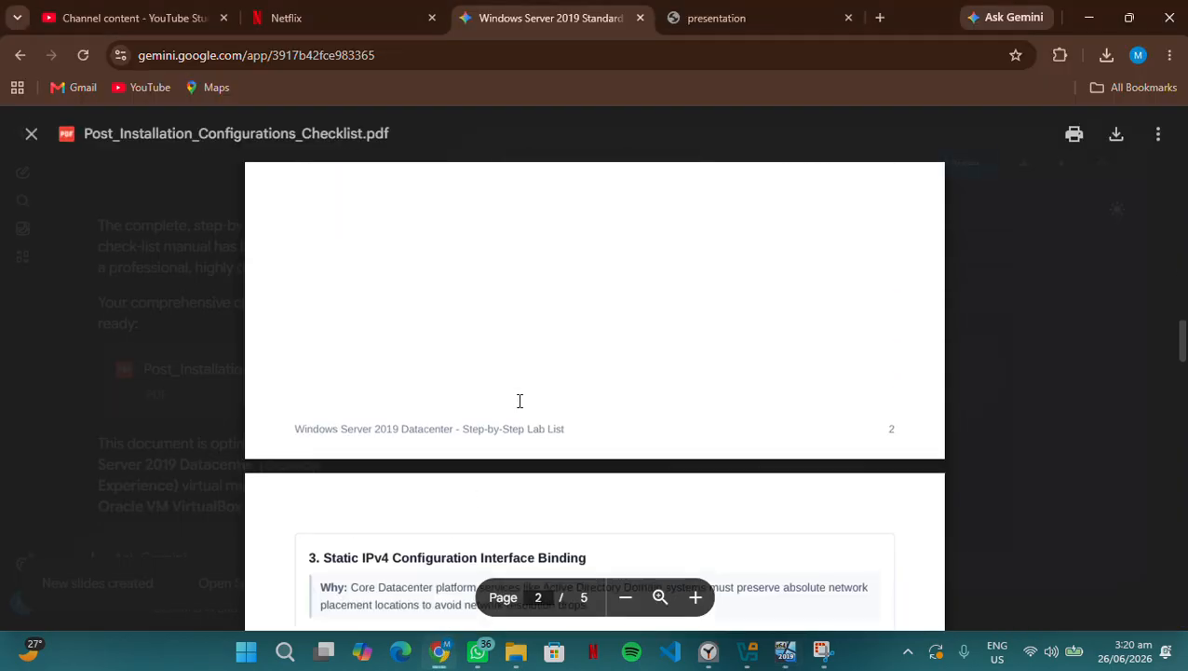
pyautogui.scroll(-3, 520, 401)
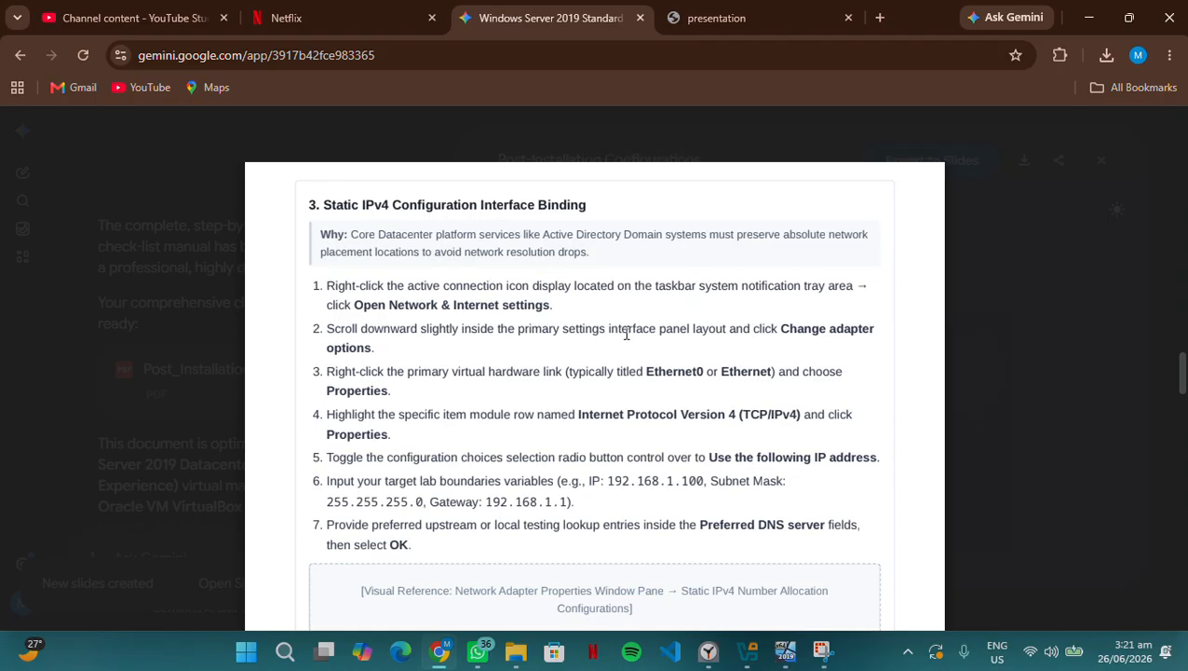
pyautogui.scroll(-1, 624, 329)
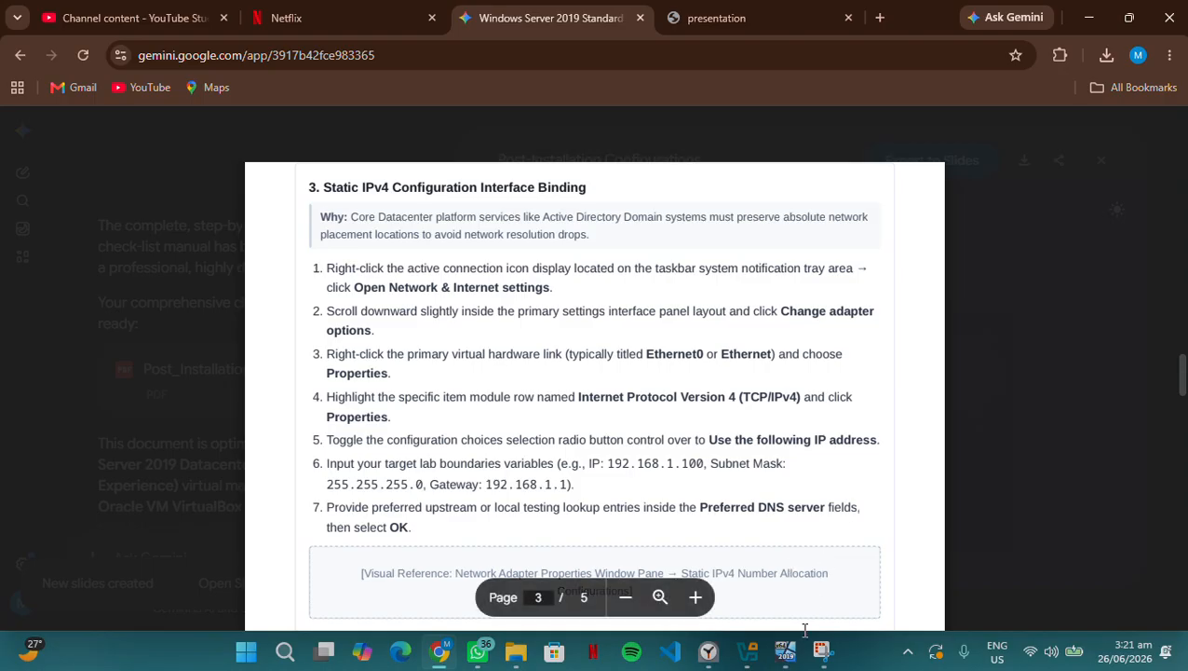
# Return to the virtual machine, minimize Server Manager and open Network & Internet settings on the Status page
pyautogui.click(785, 651)
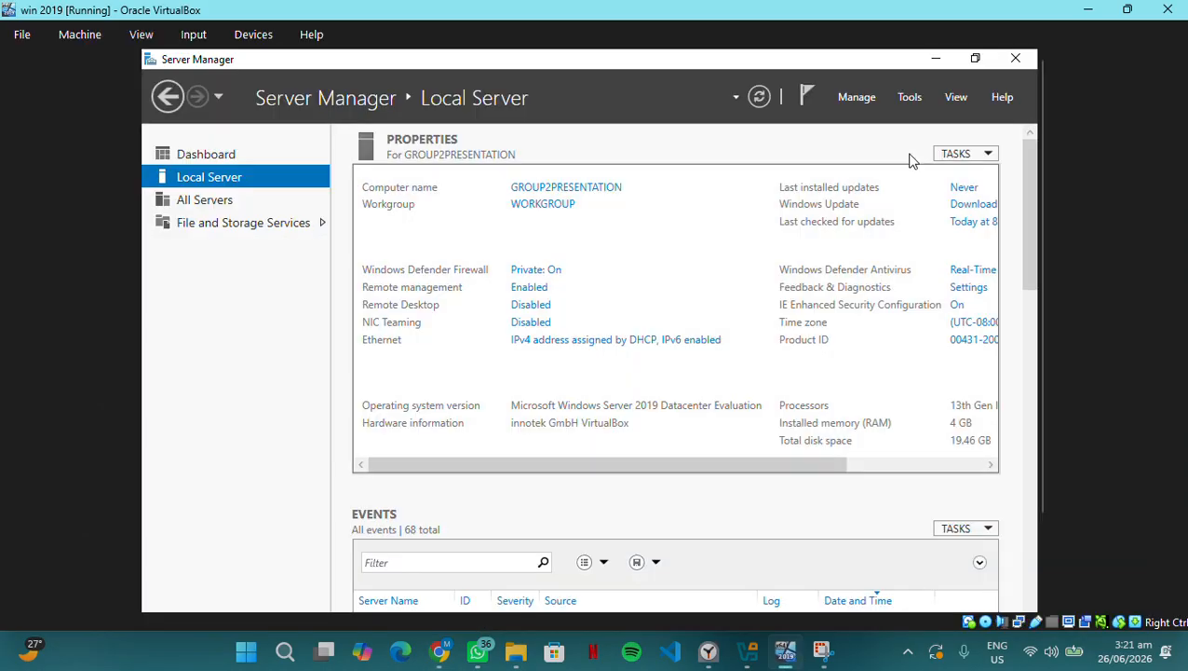
pyautogui.click(925, 62)
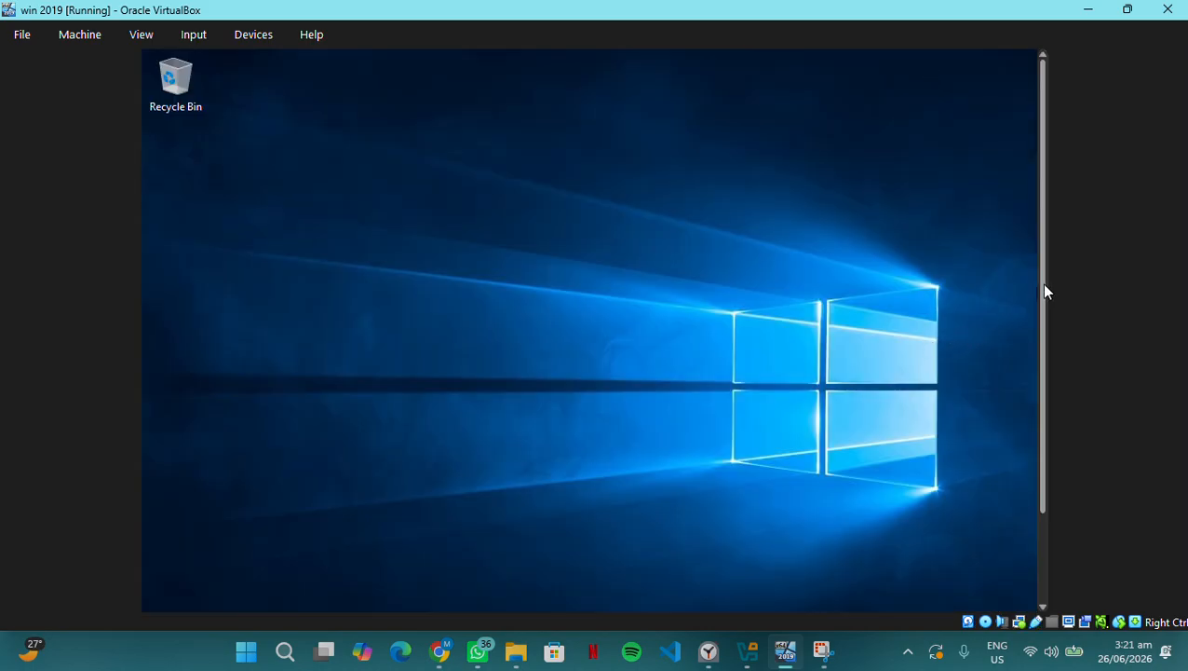
pyautogui.moveTo(1044, 292); pyautogui.dragTo(1050, 469)
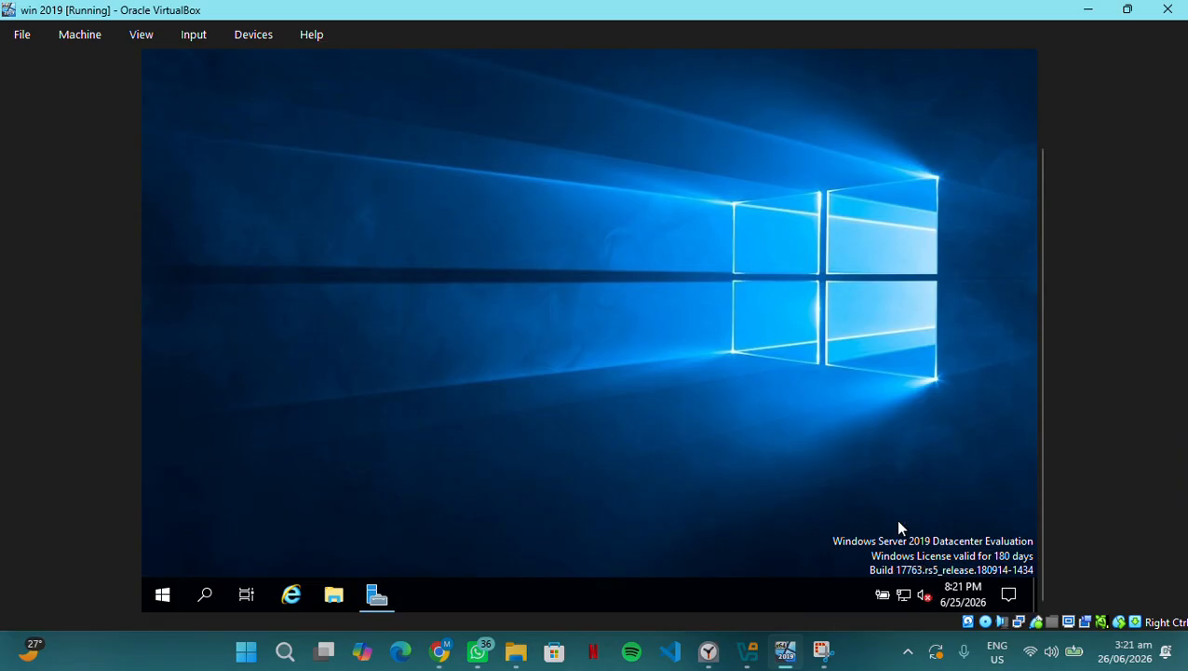
pyautogui.click(903, 594)
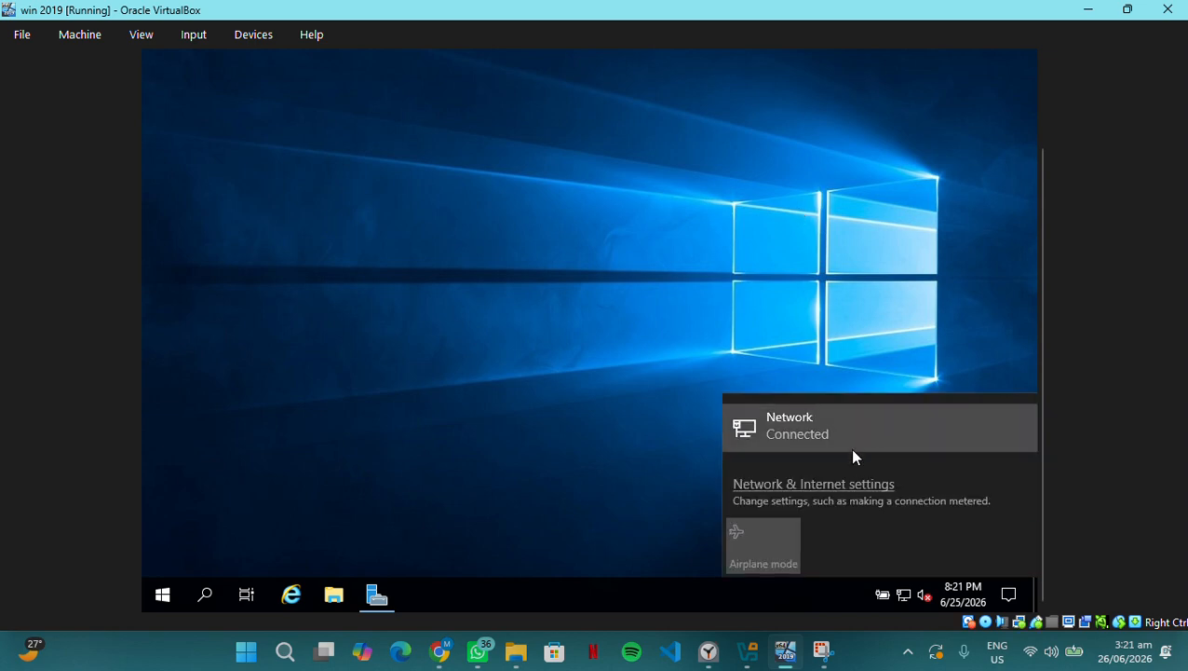
pyautogui.click(764, 485)
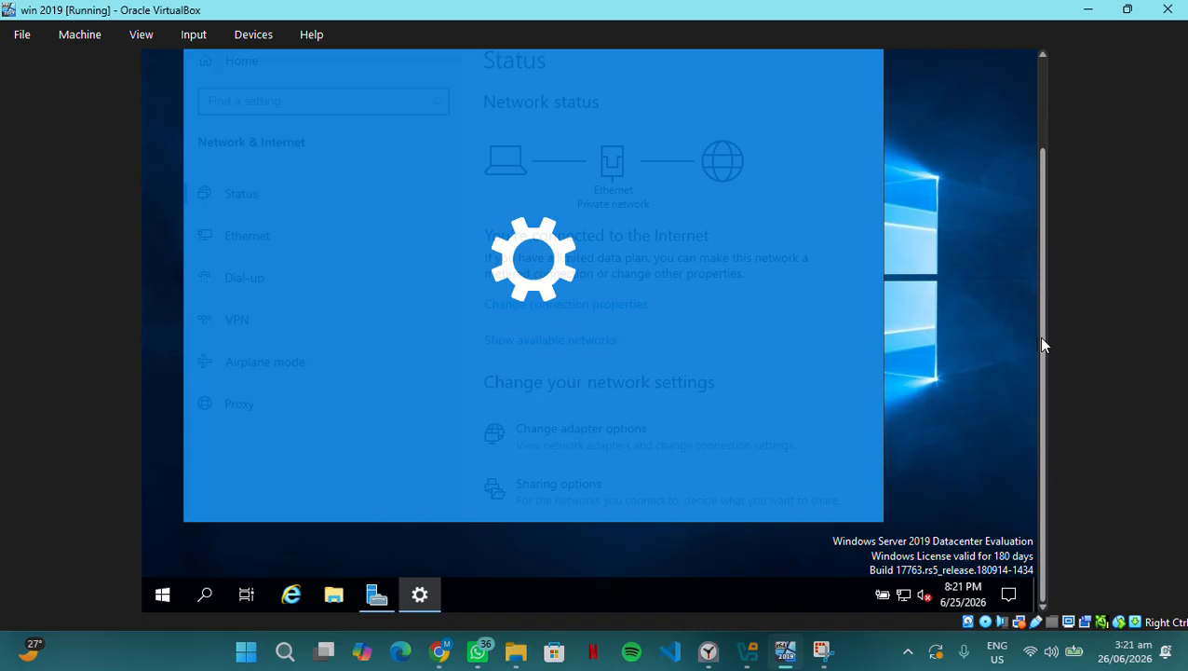
pyautogui.moveTo(1042, 338); pyautogui.dragTo(1047, 259)
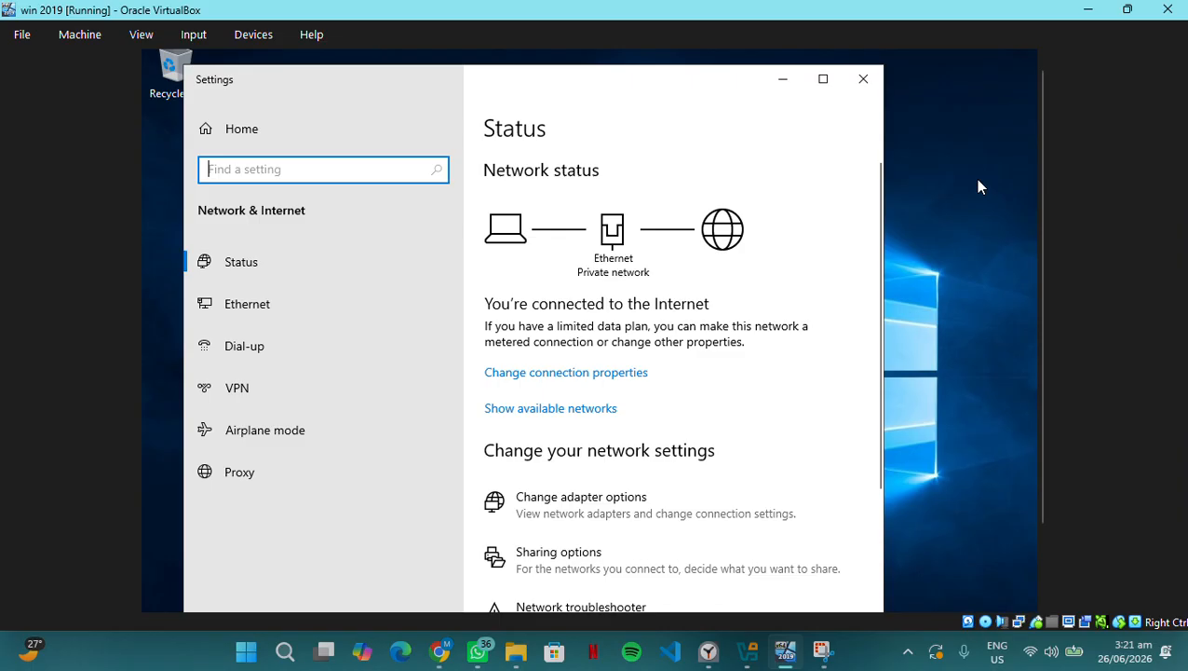
# Consult the static IPv4 checklist in Chrome, return to the virtual machine and open the network adapter options
pyautogui.scroll(-2, 814, 196)
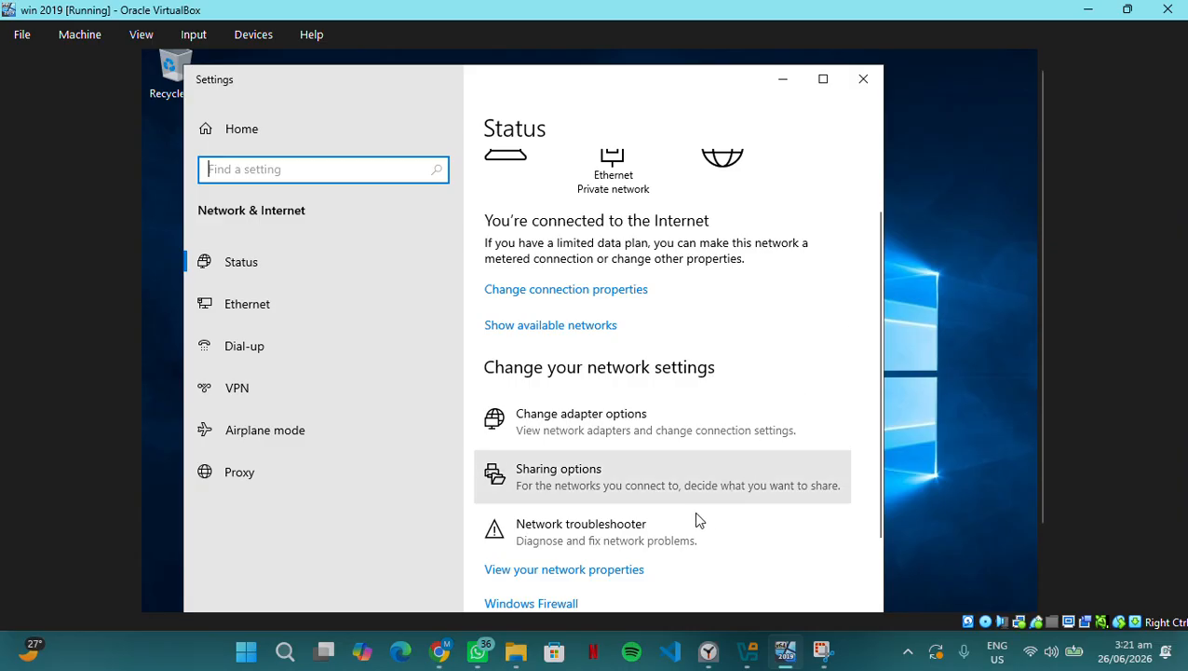
pyautogui.click(443, 648)
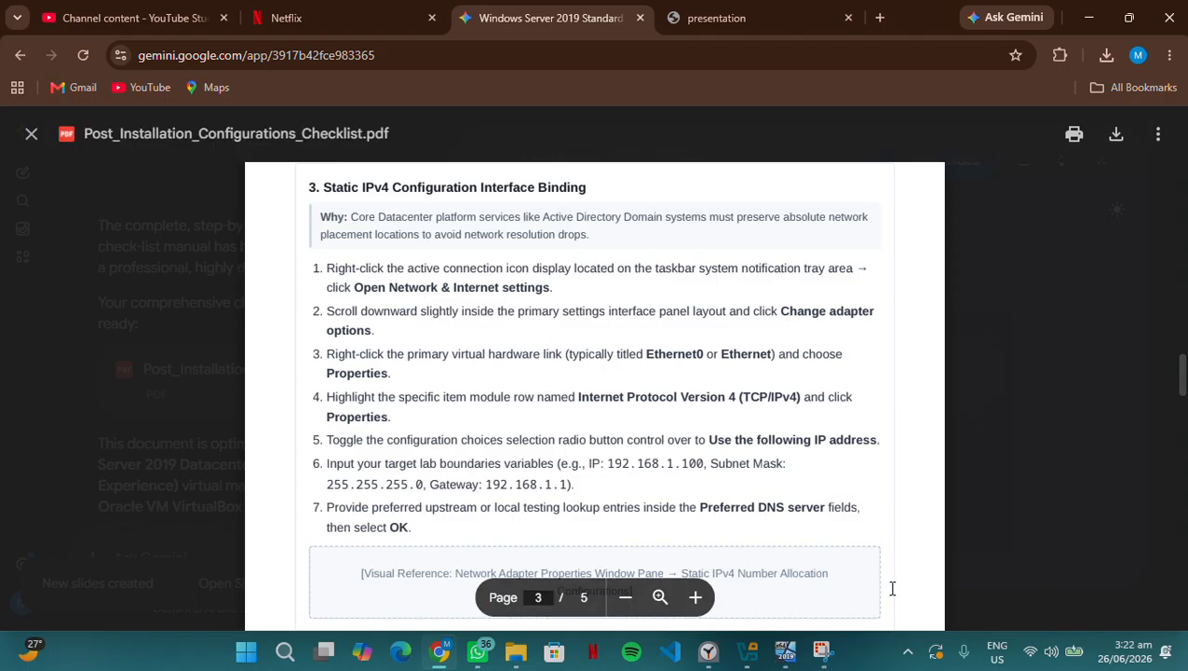
pyautogui.click(786, 652)
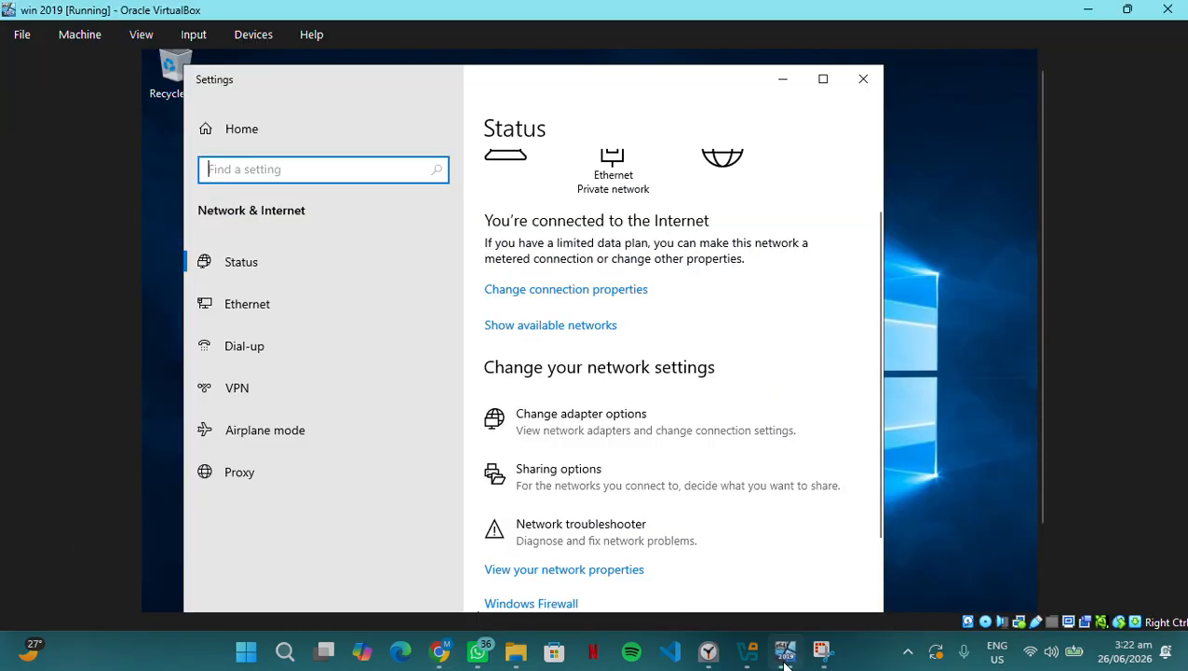
pyautogui.click(601, 419)
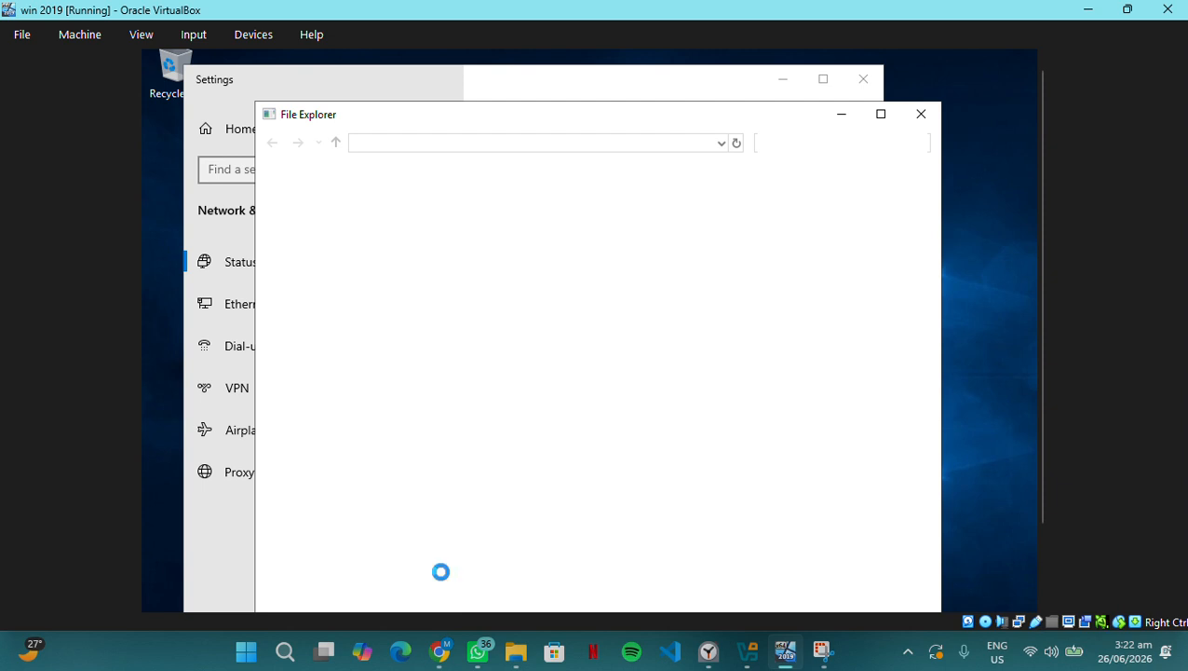
# Recheck the checklist in Chrome, return to the virtual machine and open the properties of the Ethernet adapter
pyautogui.click(438, 652)
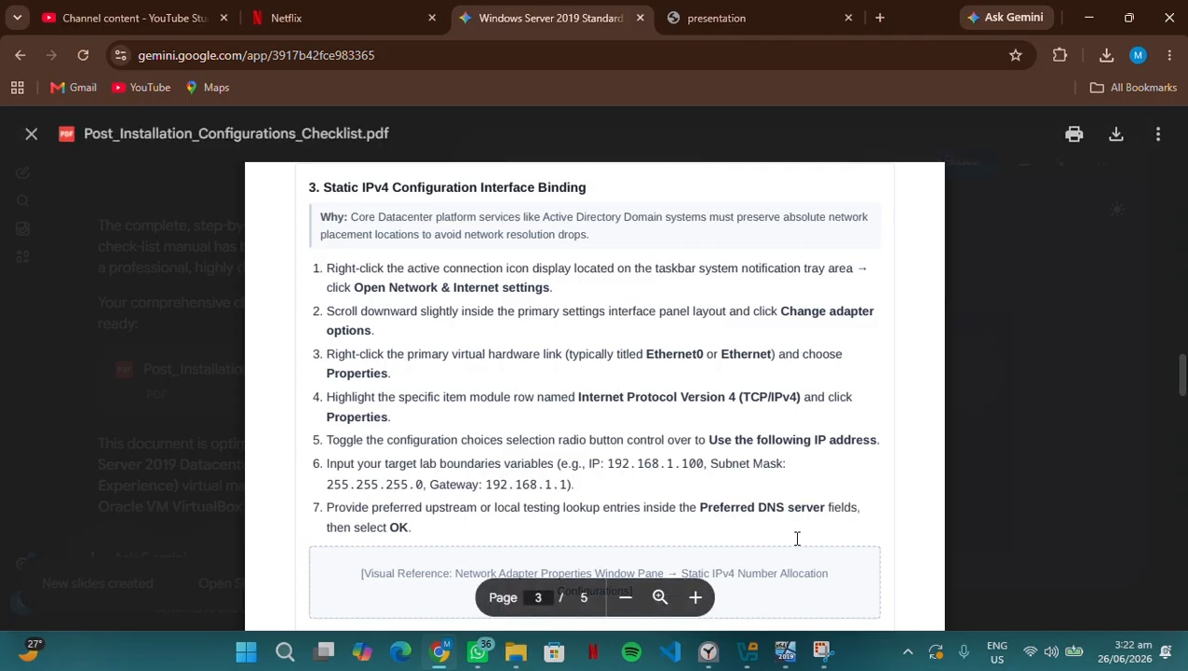
pyautogui.click(785, 652)
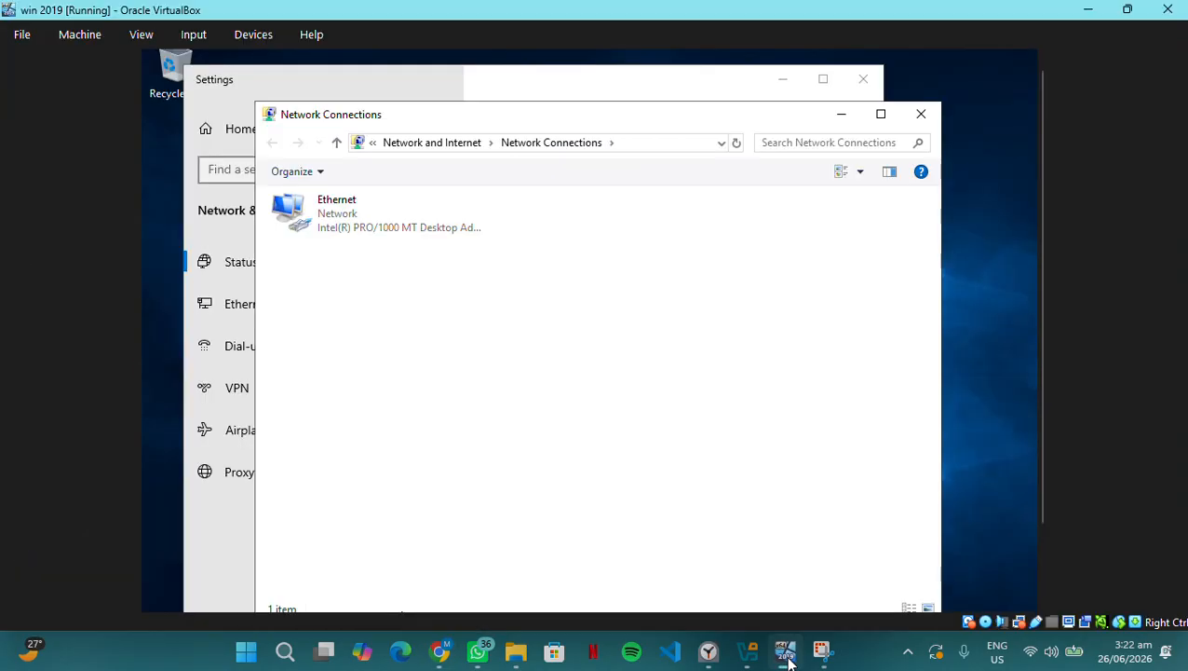
pyautogui.click(381, 232)
pyautogui.rightClick(382, 232)
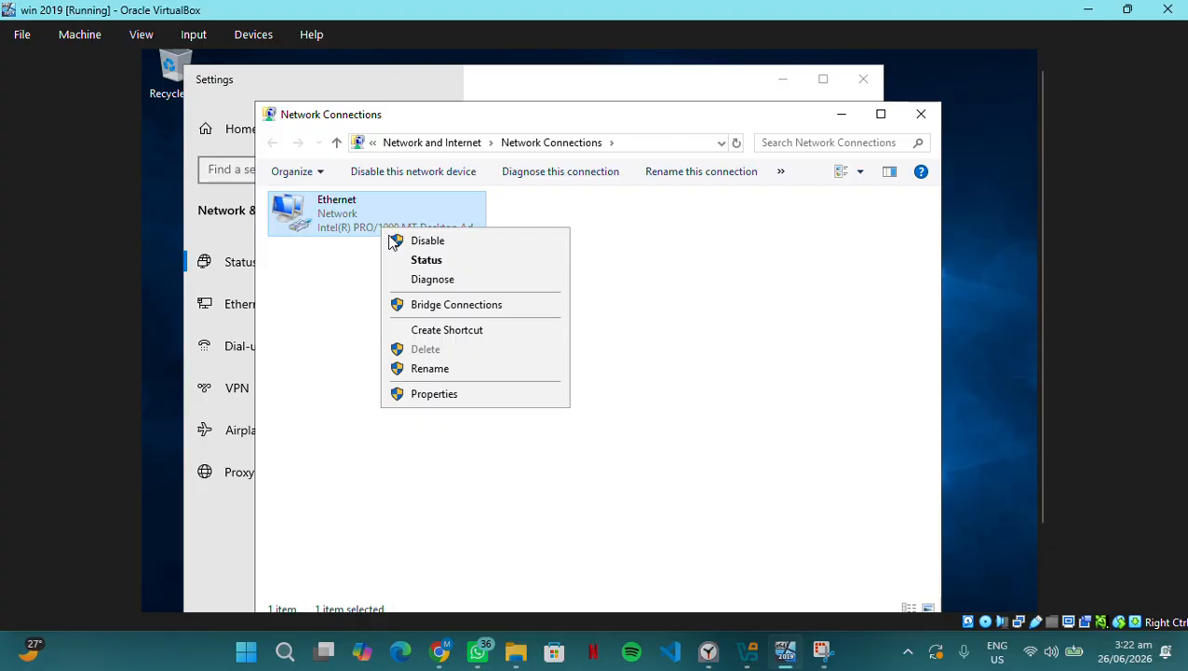
pyautogui.click(410, 396)
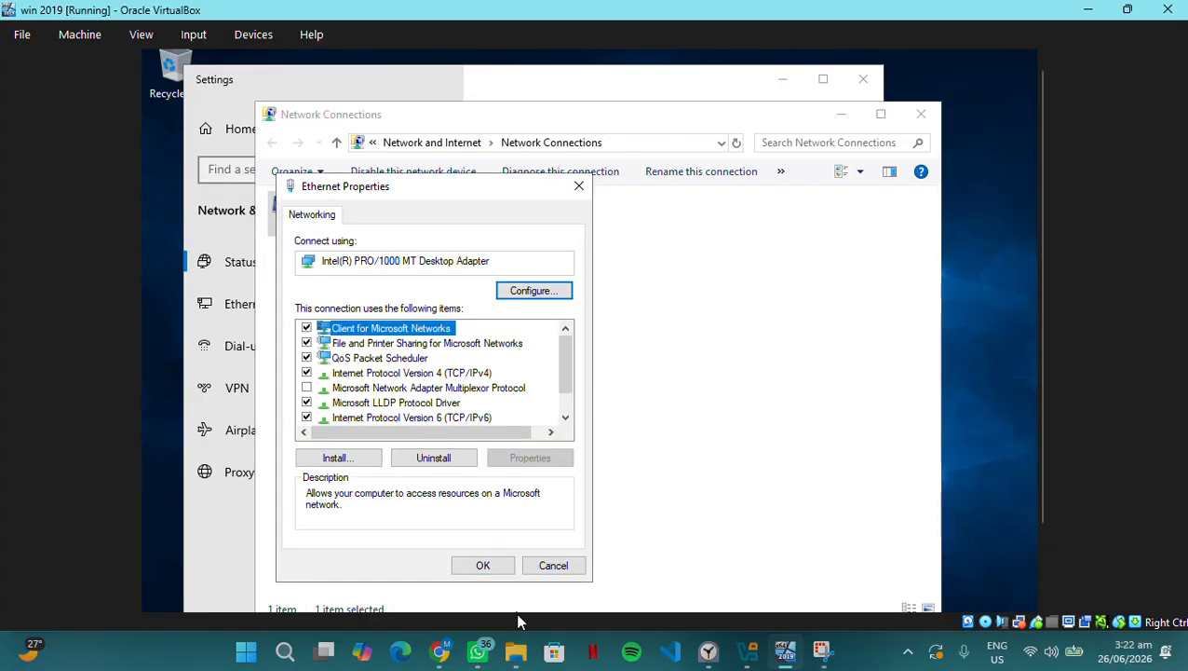
# Read the remaining static IPv4 instructions in Chrome, return to the virtual machine and open the Internet Protocol Version 4 (TCP/IPv4) properties
pyautogui.click(443, 657)
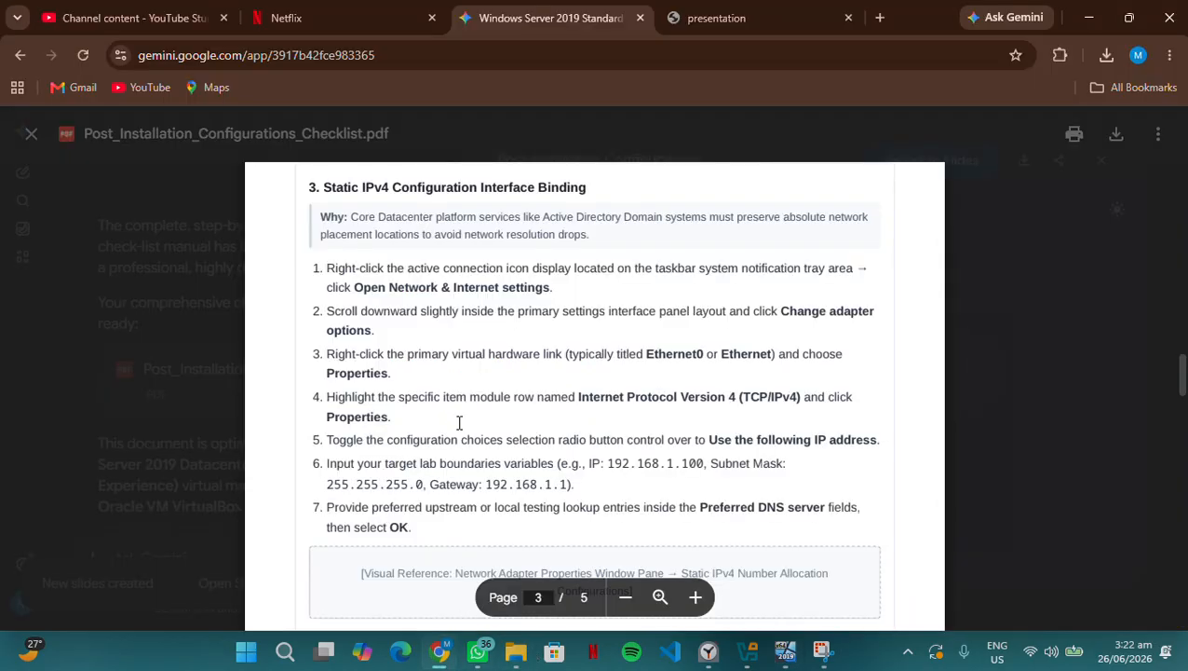
pyautogui.scroll(-2, 435, 382)
pyautogui.scroll(-1, 435, 383)
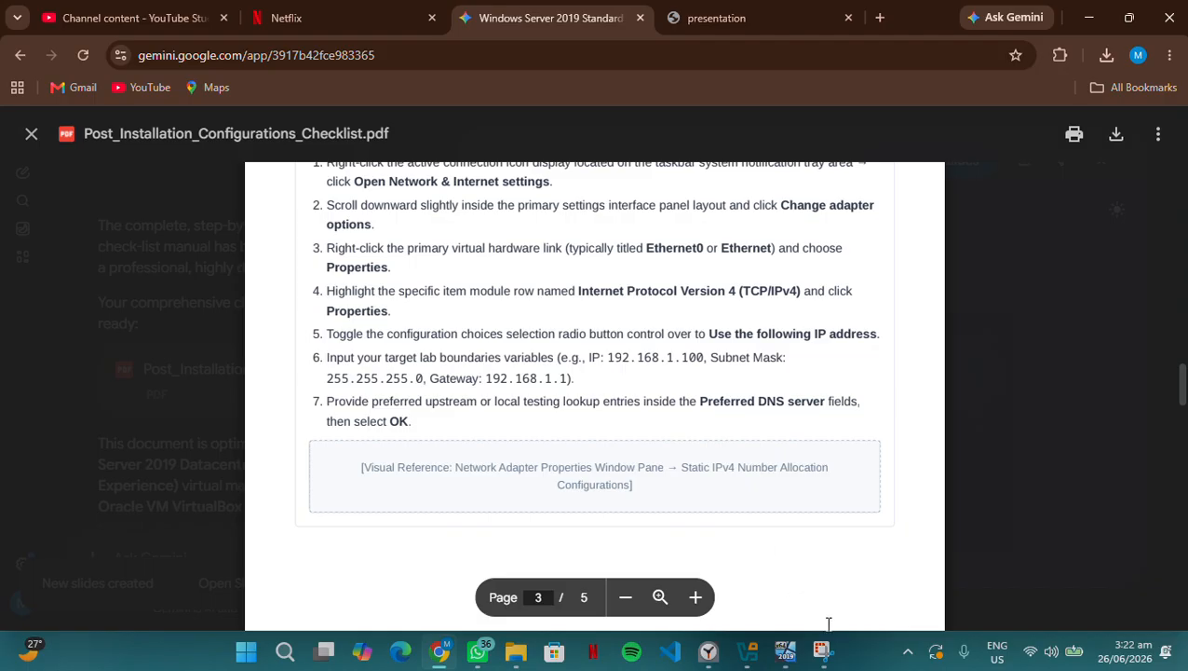
pyautogui.click(785, 651)
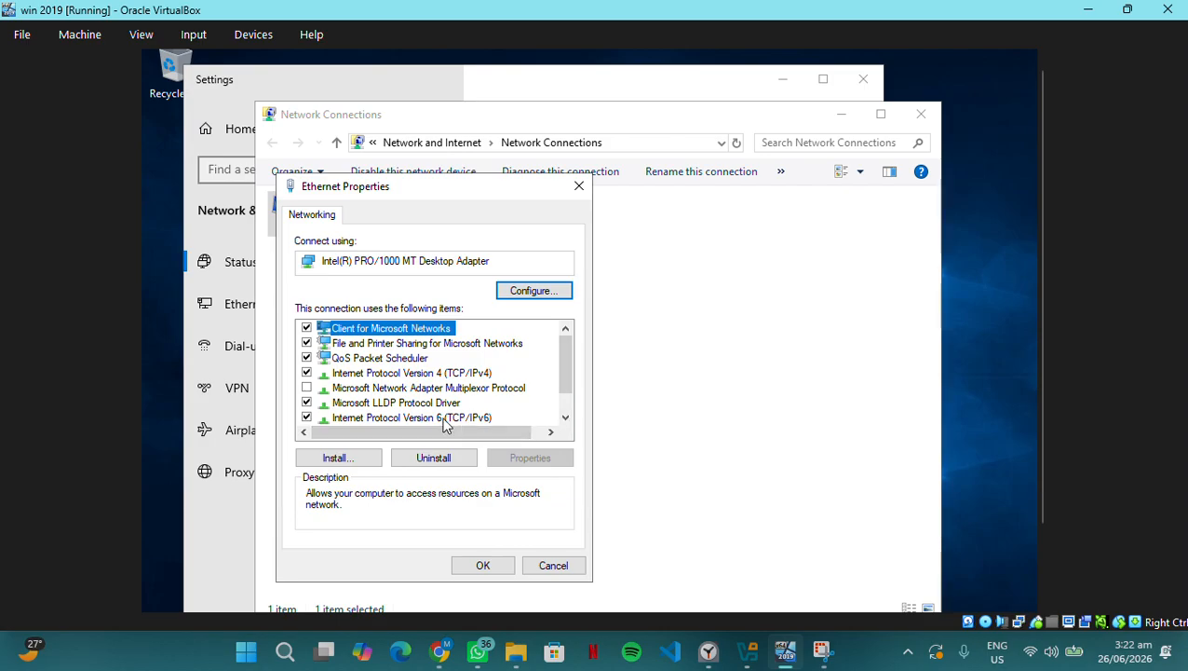
pyautogui.click(362, 374)
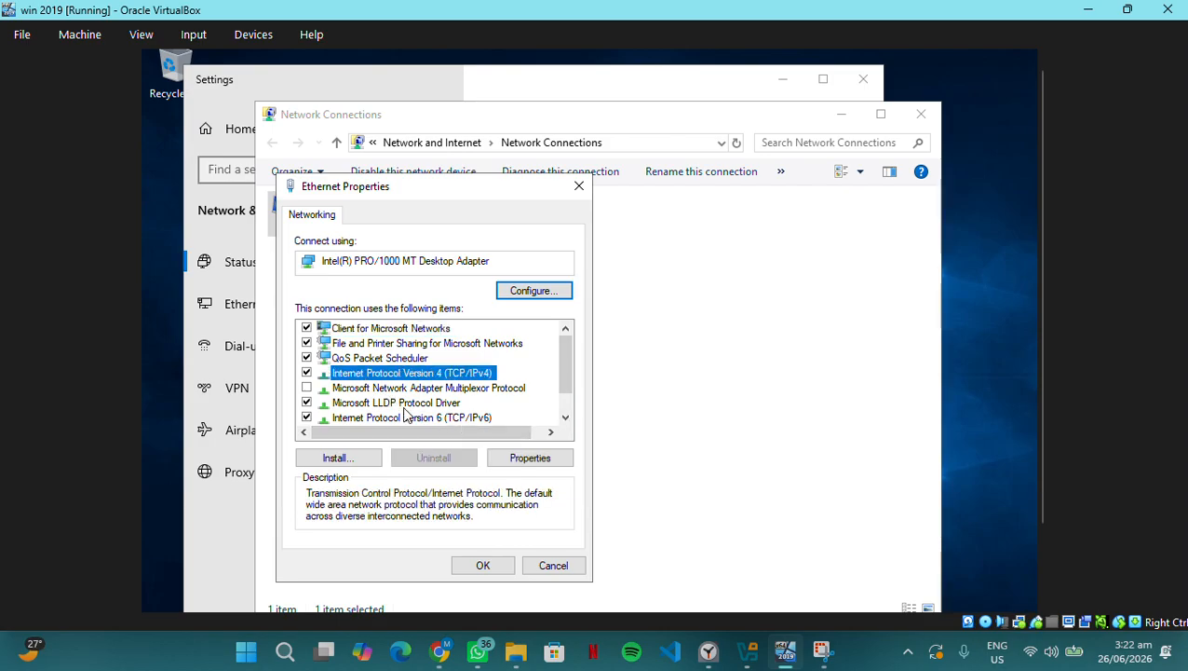
pyautogui.click(545, 460)
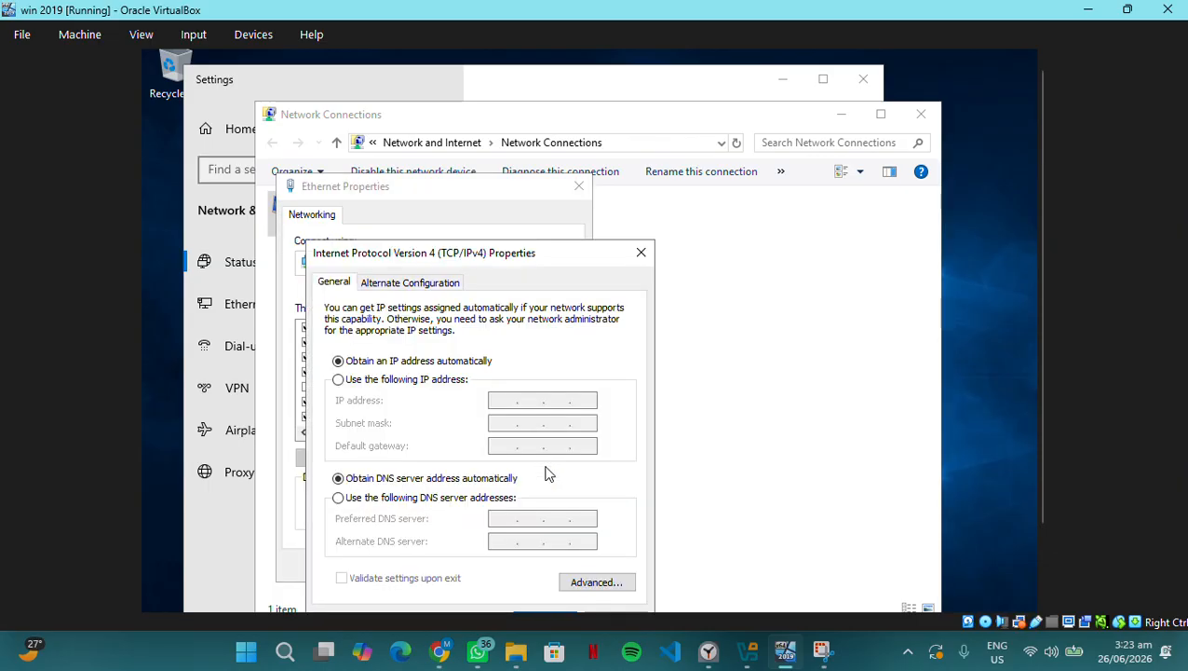
# Use a manually specified IP address of 192.168.10.5 with subnet mask 255.255.255.0
pyautogui.click(339, 379)
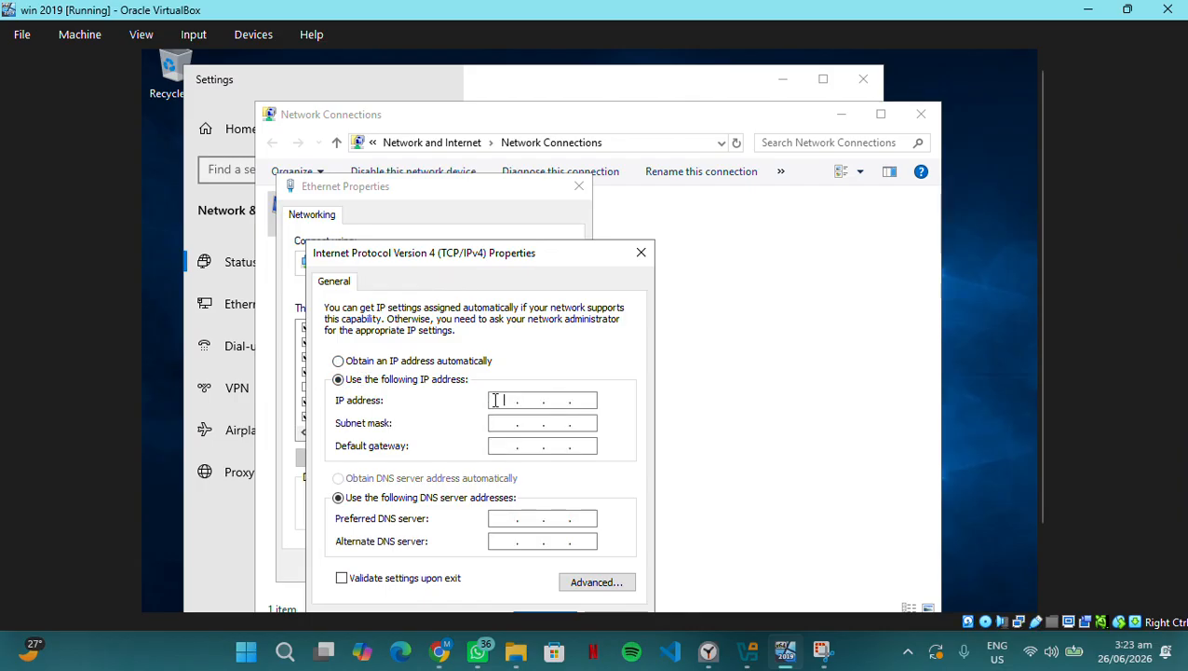
pyautogui.write('192 . ')
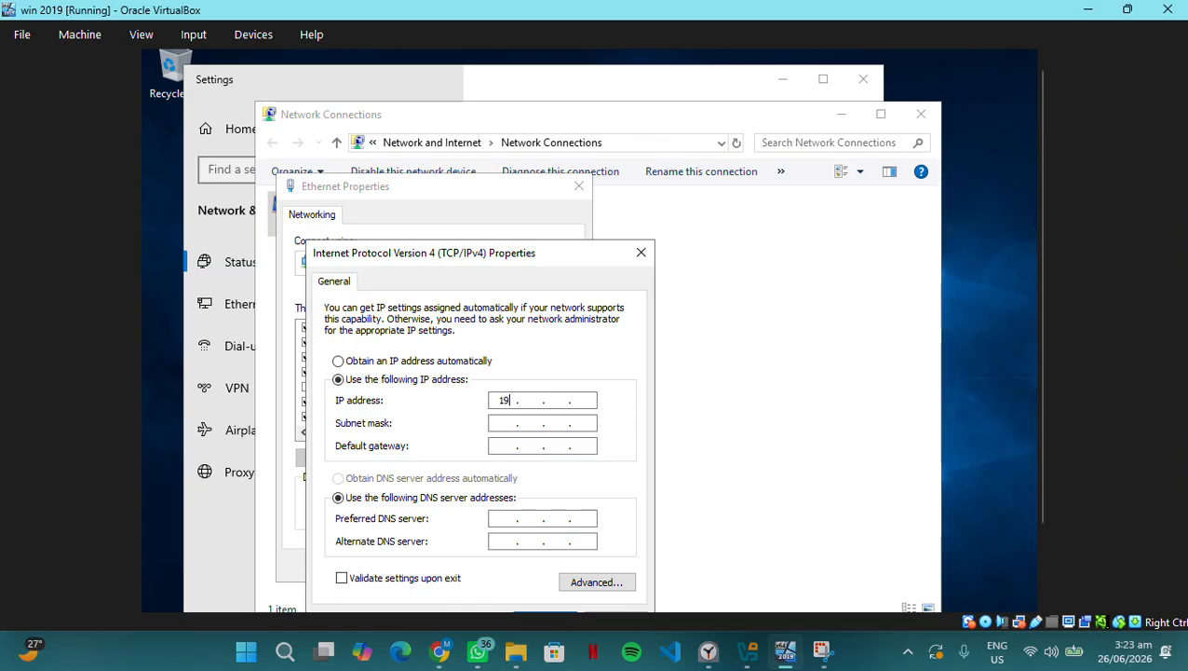
pyautogui.write('168 . ')
pyautogui.write('10 1')
pyautogui.write('5')
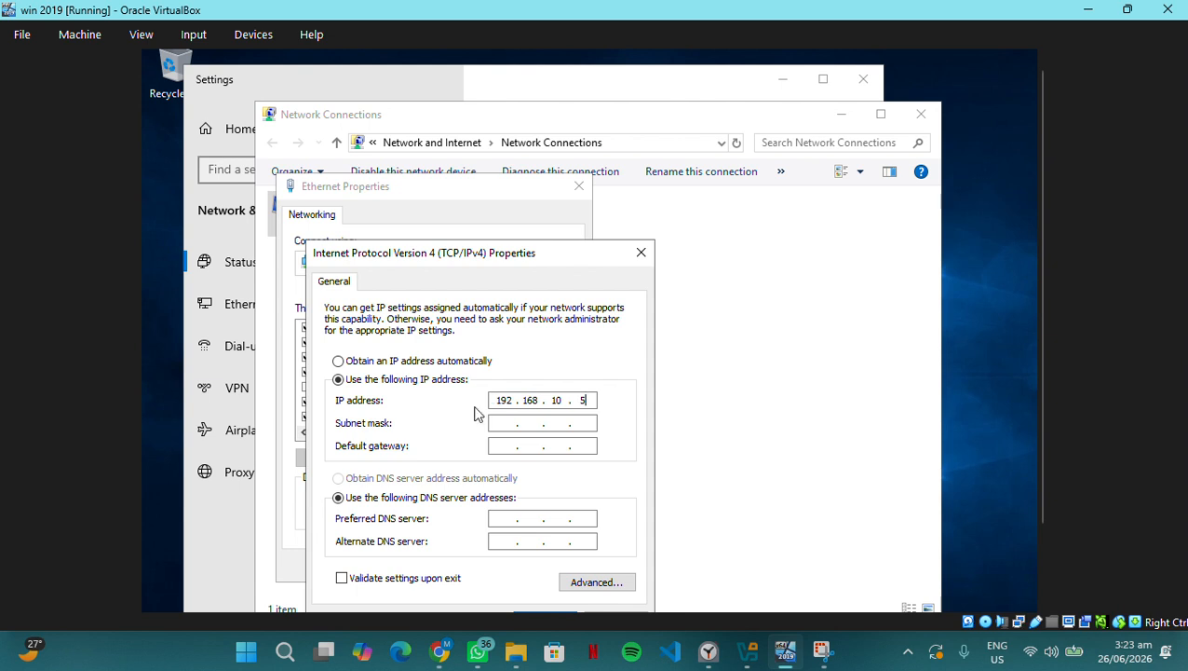
pyautogui.click(502, 422)
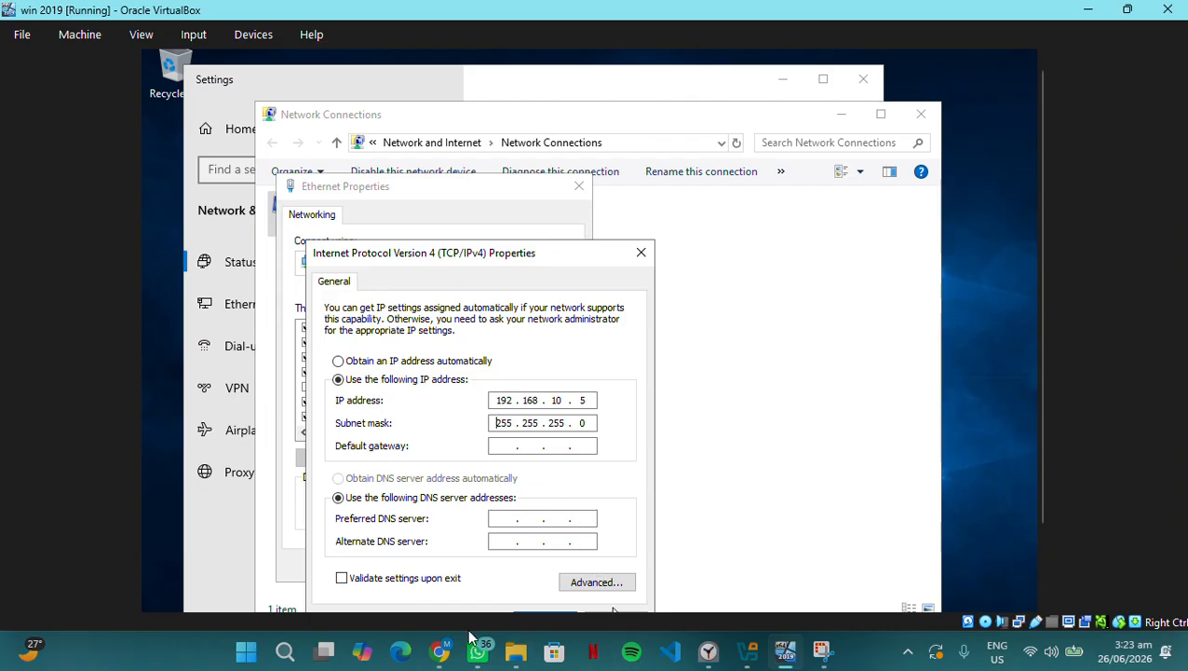
# Check the gateway example in the Chrome checklist and set the virtual machine's default gateway to 192.168.10.1
pyautogui.click(444, 647)
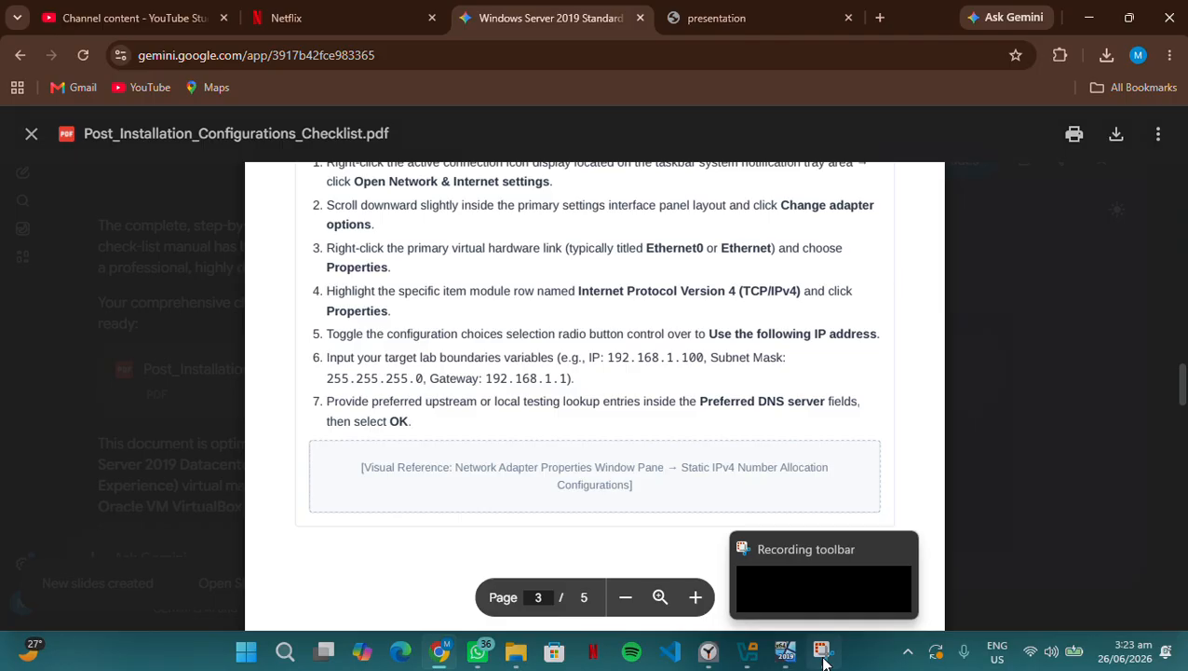
pyautogui.click(781, 651)
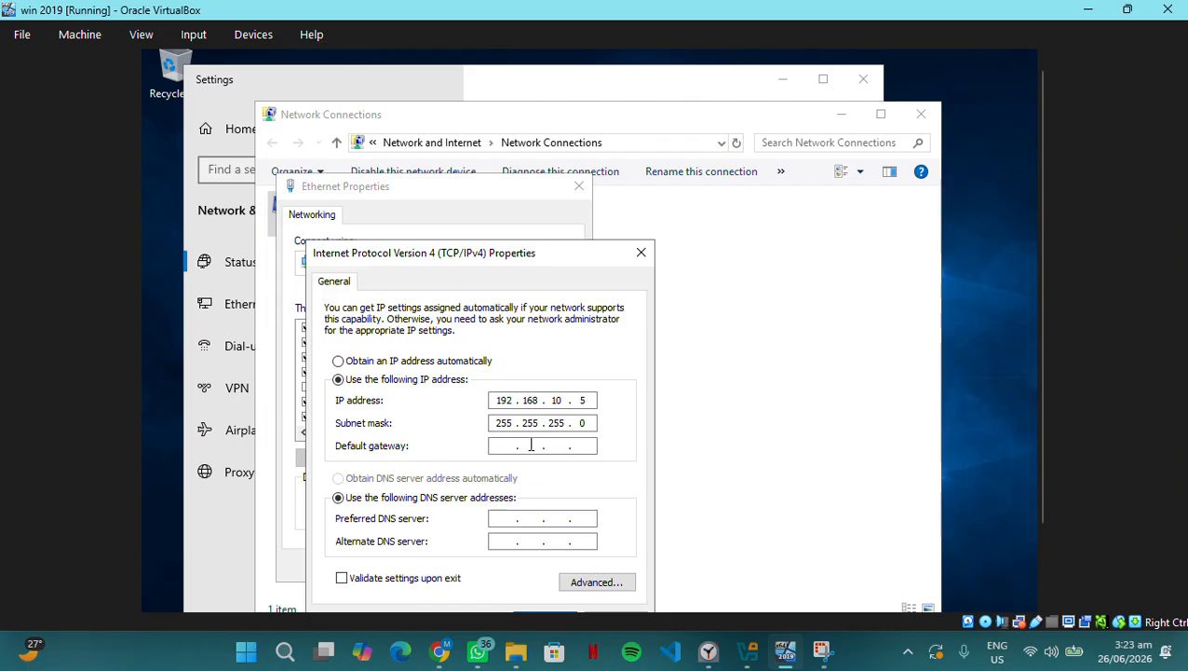
pyautogui.write('192 . 168 . 101')
pyautogui.press('BackSpace')
pyautogui.write('.1')
# Consult the checklist's Preferred DNS server instruction in Chrome, apply the IPv4 settings in the virtual machine and close Ethernet Properties
pyautogui.click(448, 652)
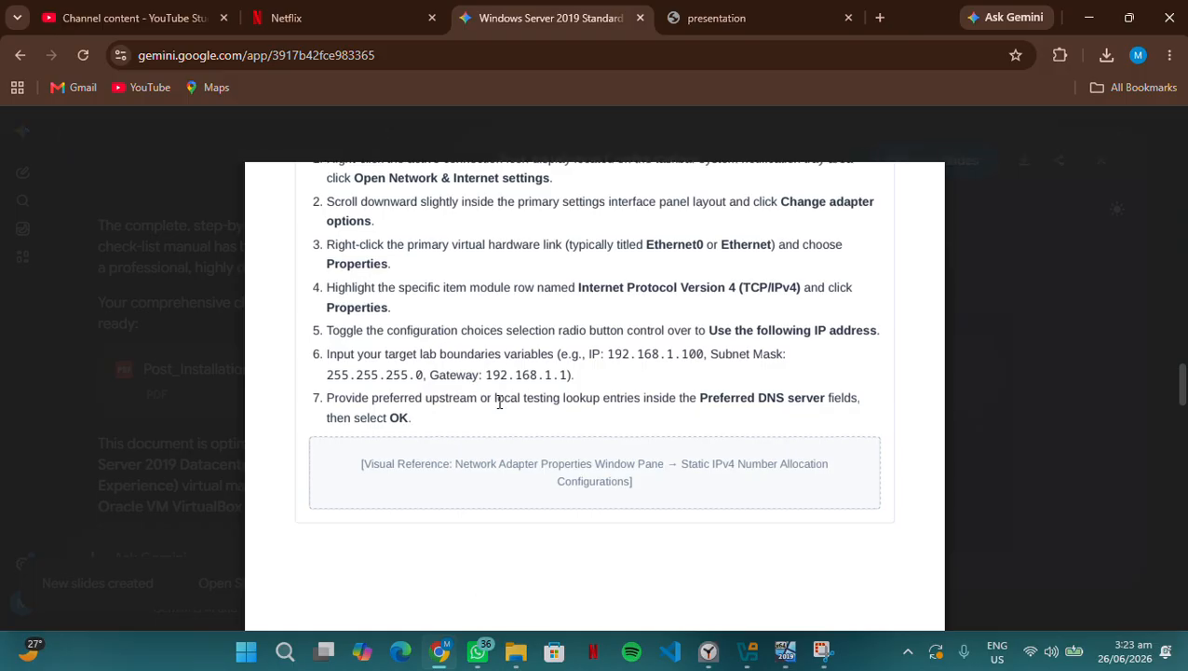
pyautogui.scroll(-1, 499, 402)
pyautogui.scroll(-2, 499, 401)
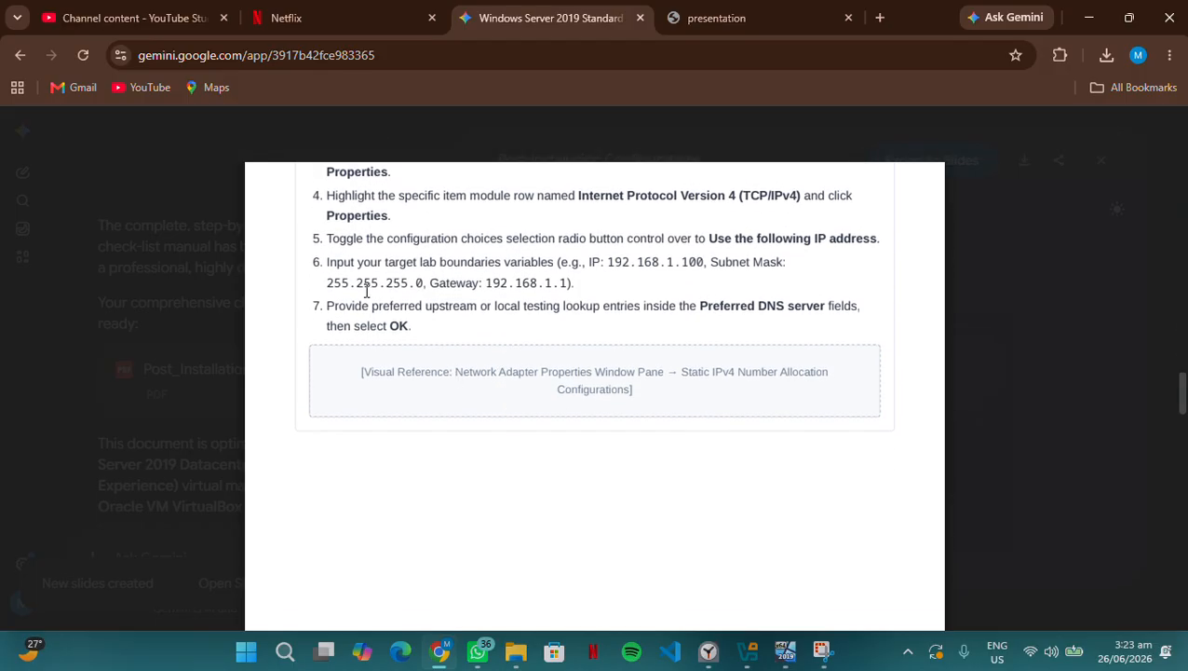
pyautogui.click(786, 661)
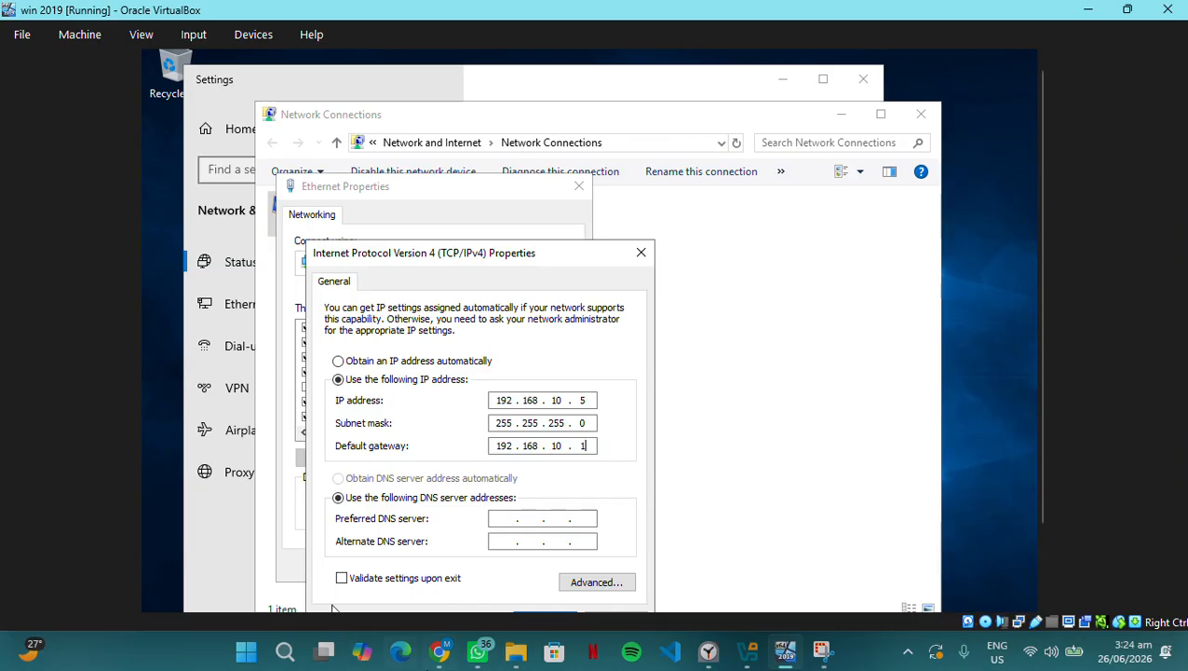
pyautogui.click(443, 650)
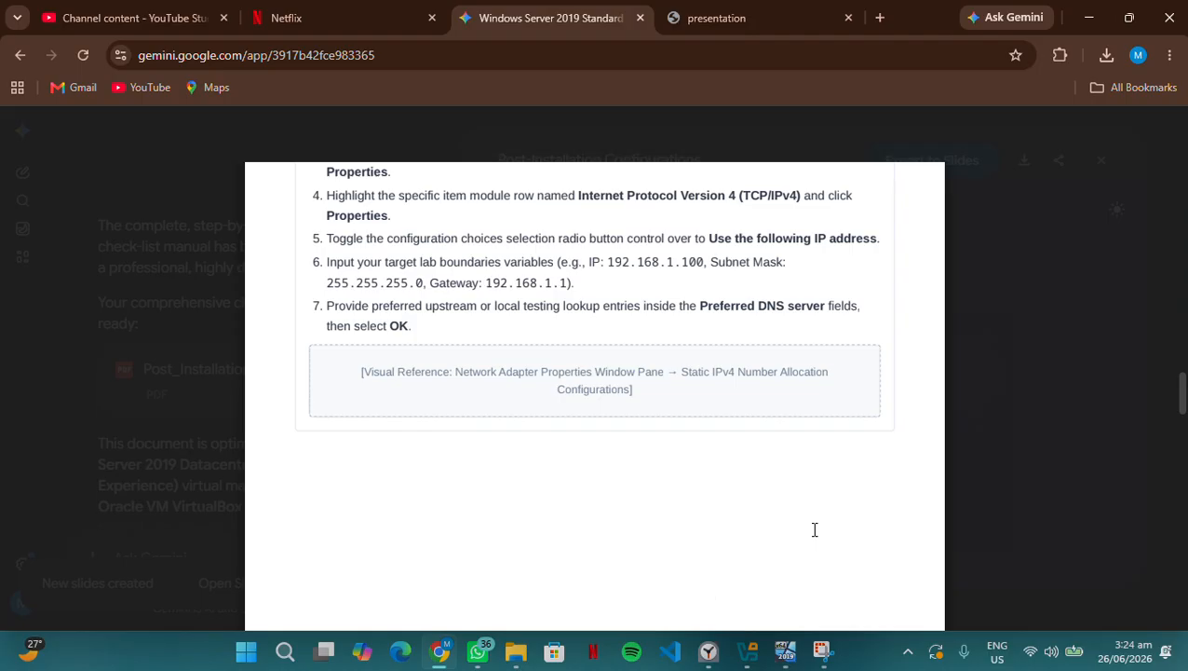
pyautogui.click(794, 660)
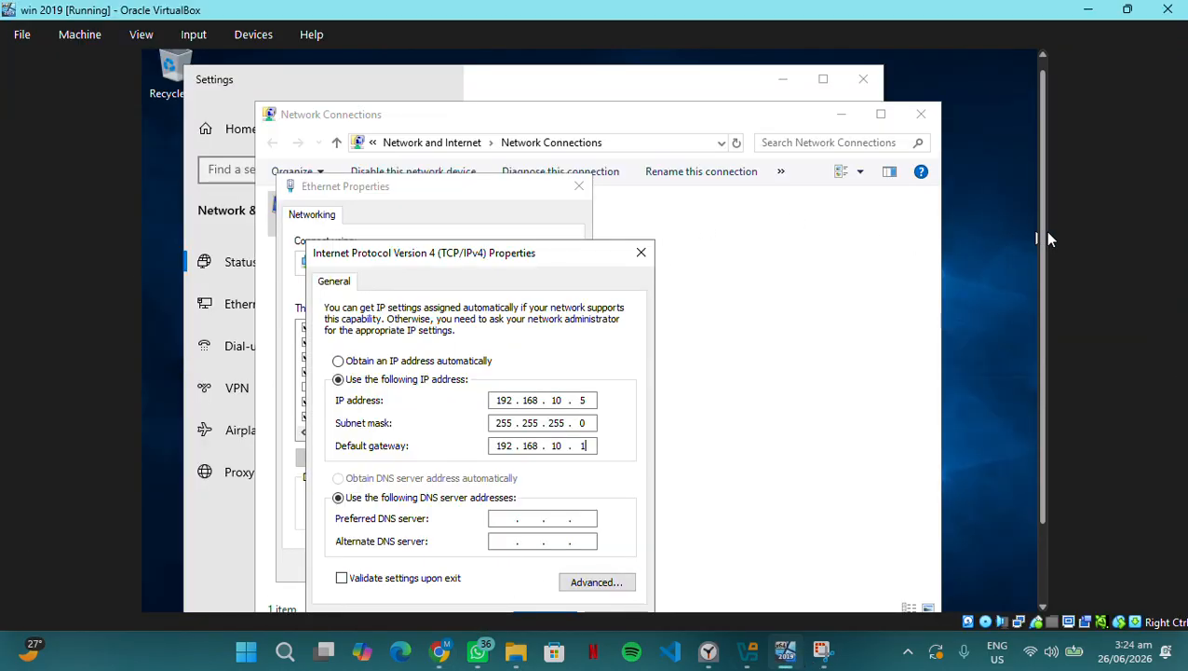
pyautogui.moveTo(1037, 236); pyautogui.dragTo(1061, 323)
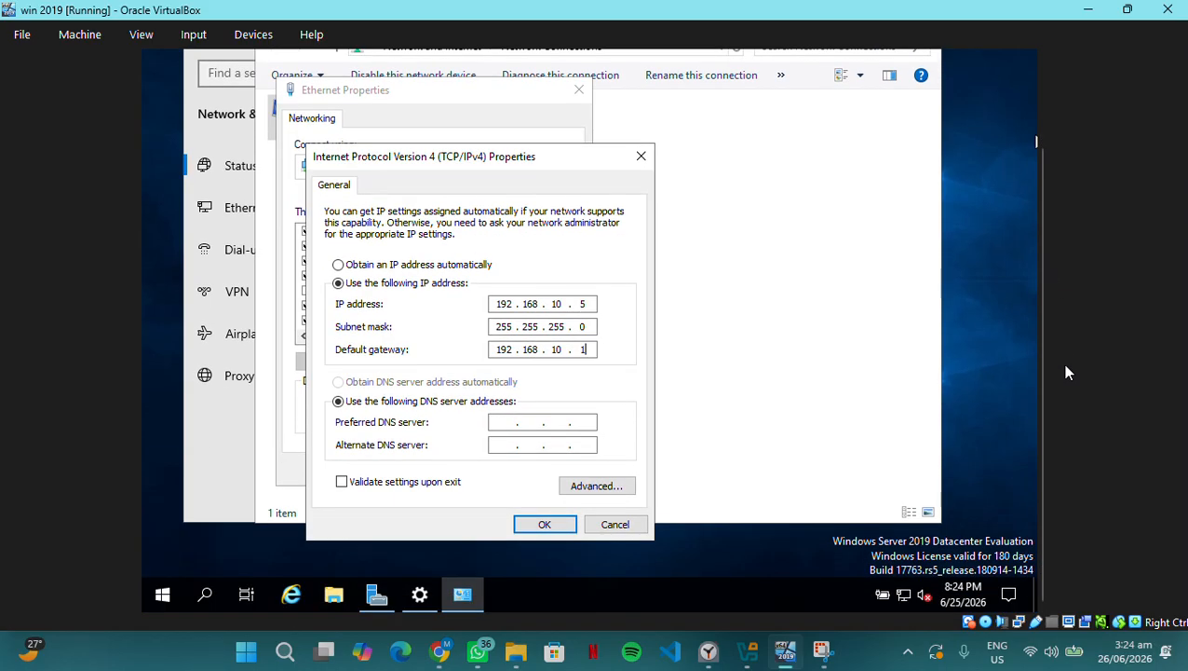
pyautogui.click(548, 525)
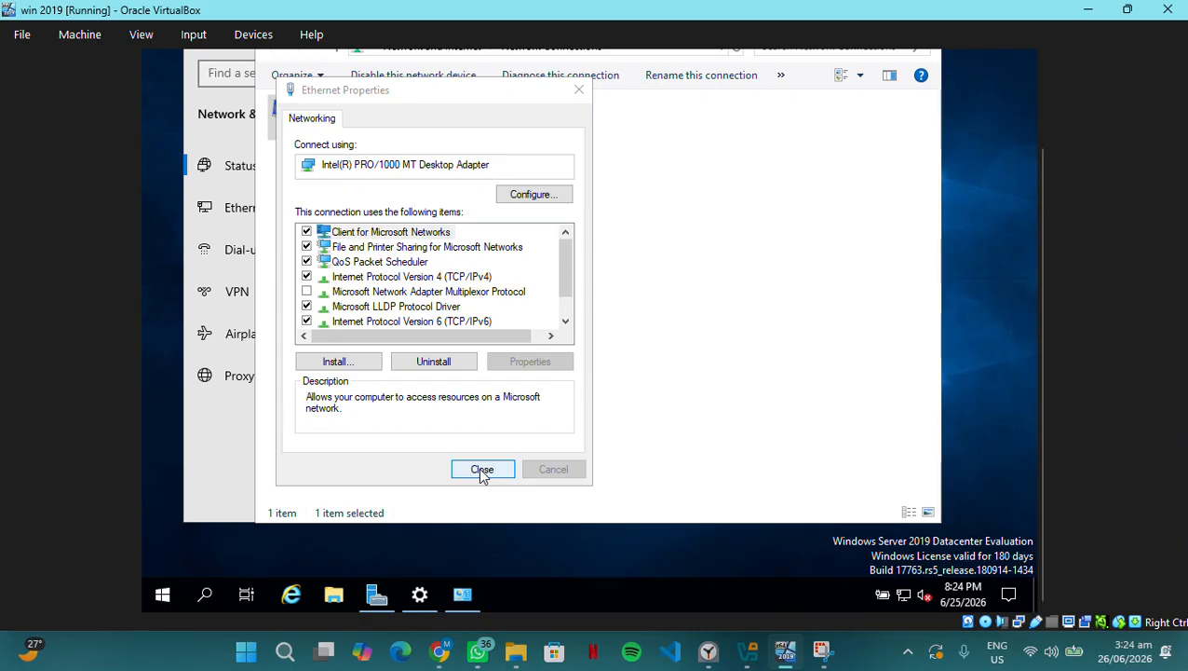
pyautogui.click(480, 470)
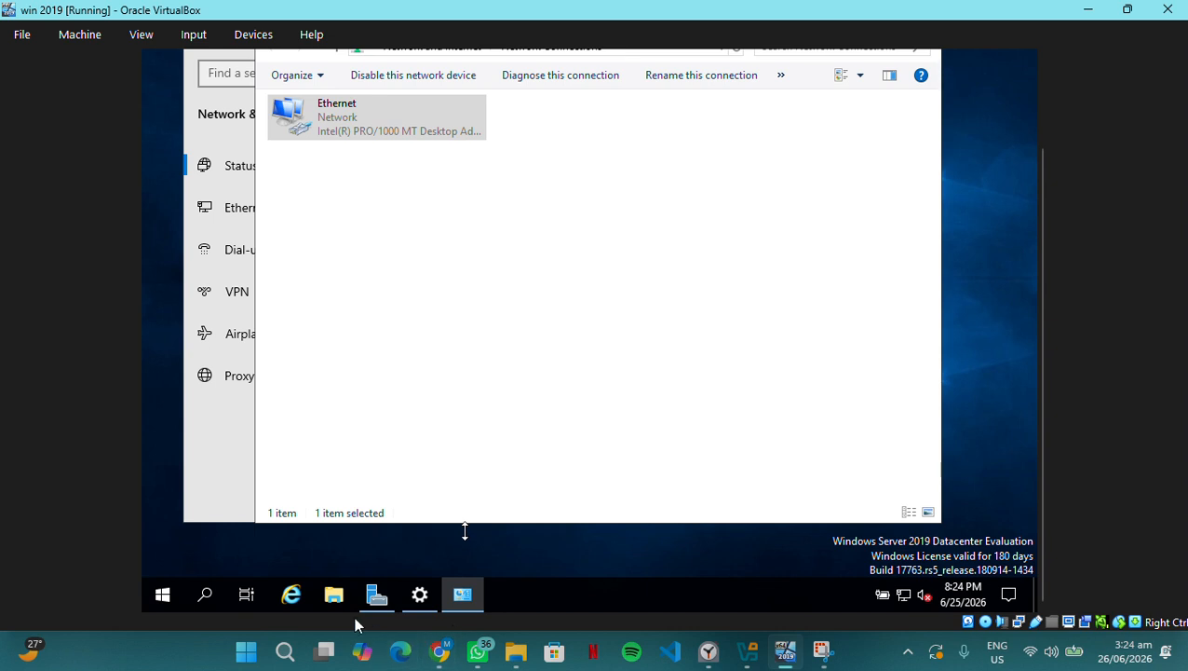
# Switch to Chrome and read the checklist's Time Zone Alignment and NTP Time Synchronization procedure
pyautogui.moveTo(445, 652)
pyautogui.click(438, 566)
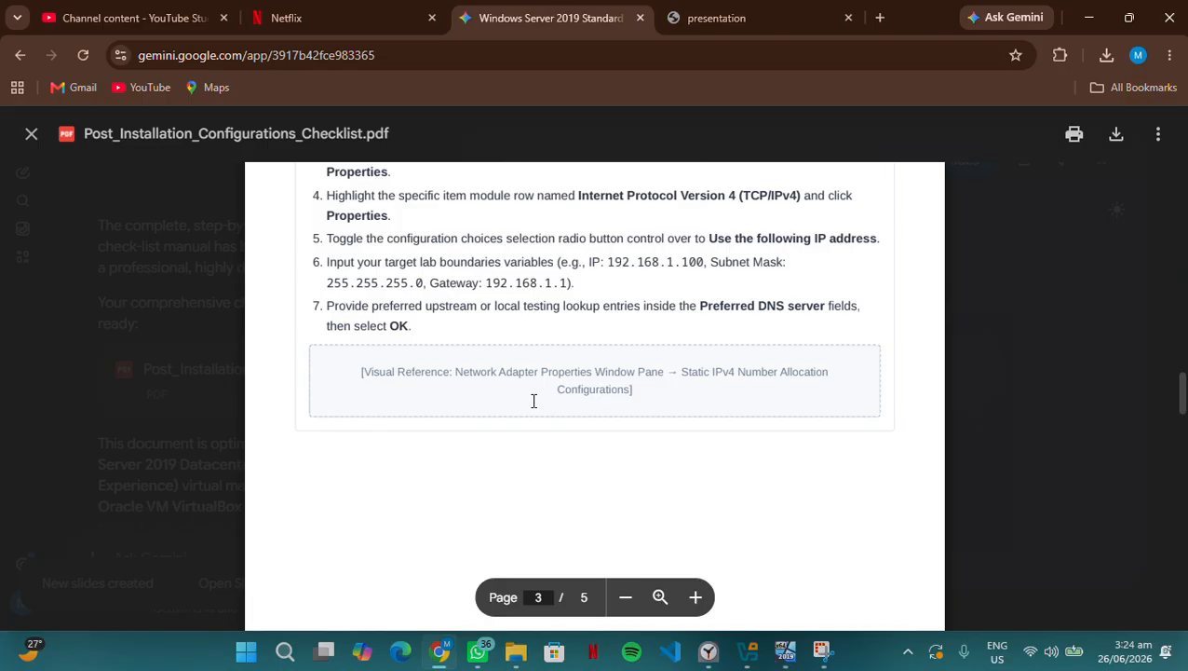
pyautogui.scroll(2, 533, 401)
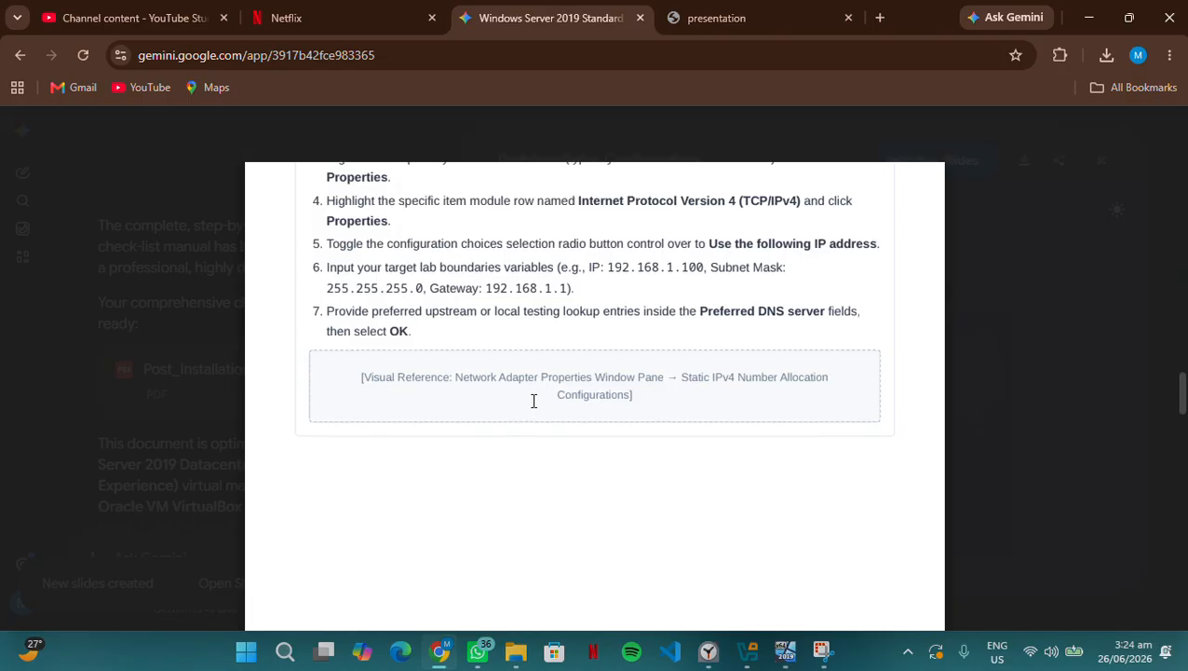
pyautogui.scroll(-1, 533, 401)
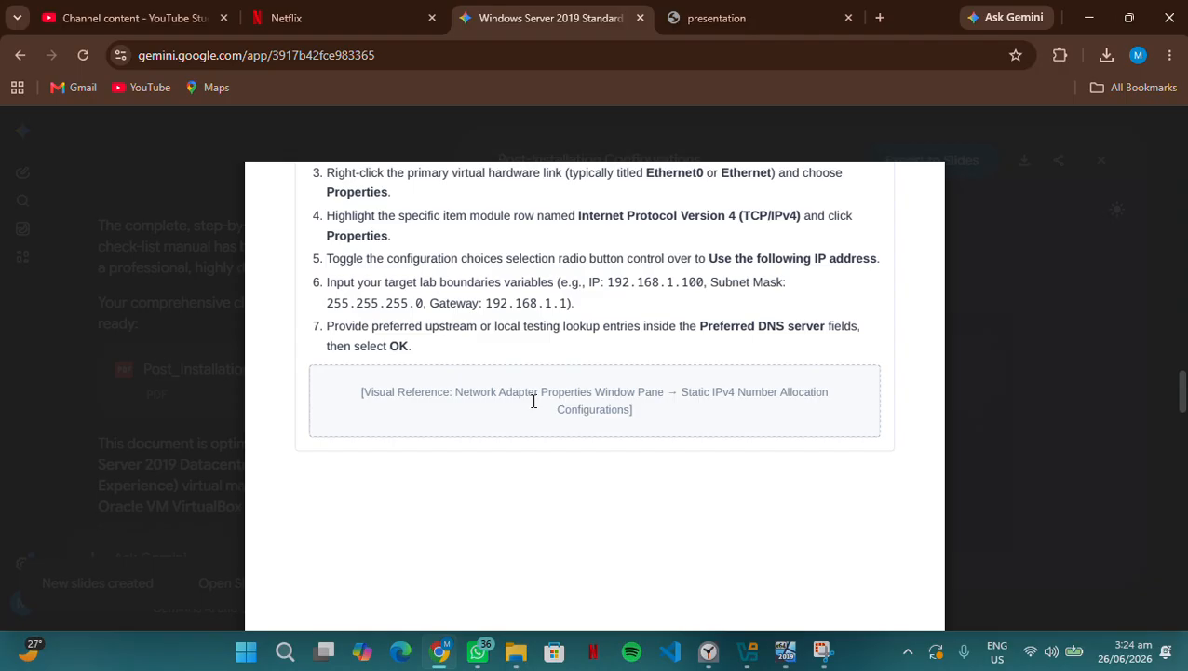
pyautogui.scroll(-6, 534, 400)
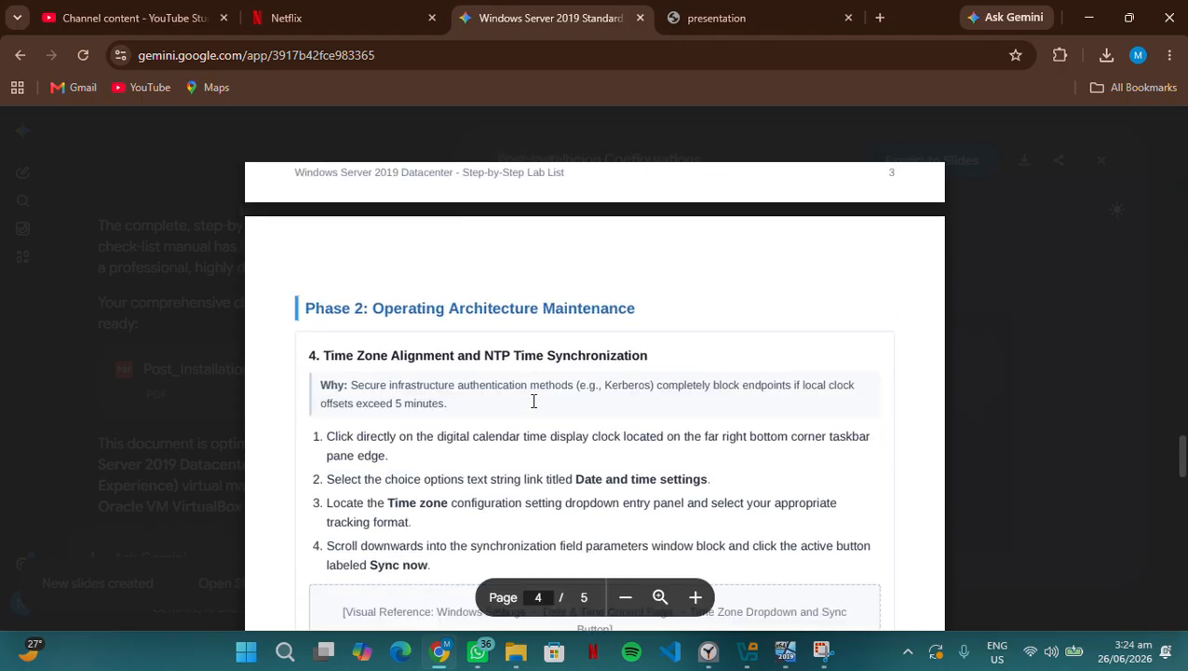
pyautogui.scroll(-1, 534, 400)
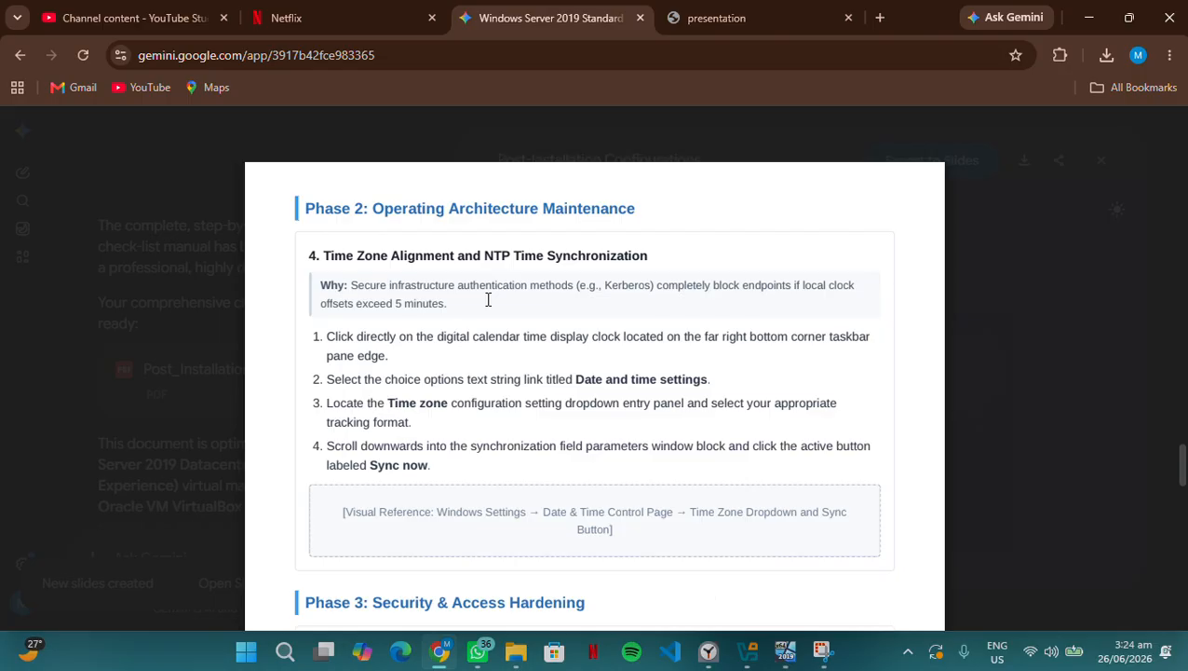
# Return to the virtual machine and check its connection state on the Network & Internet Status page
pyautogui.click(783, 652)
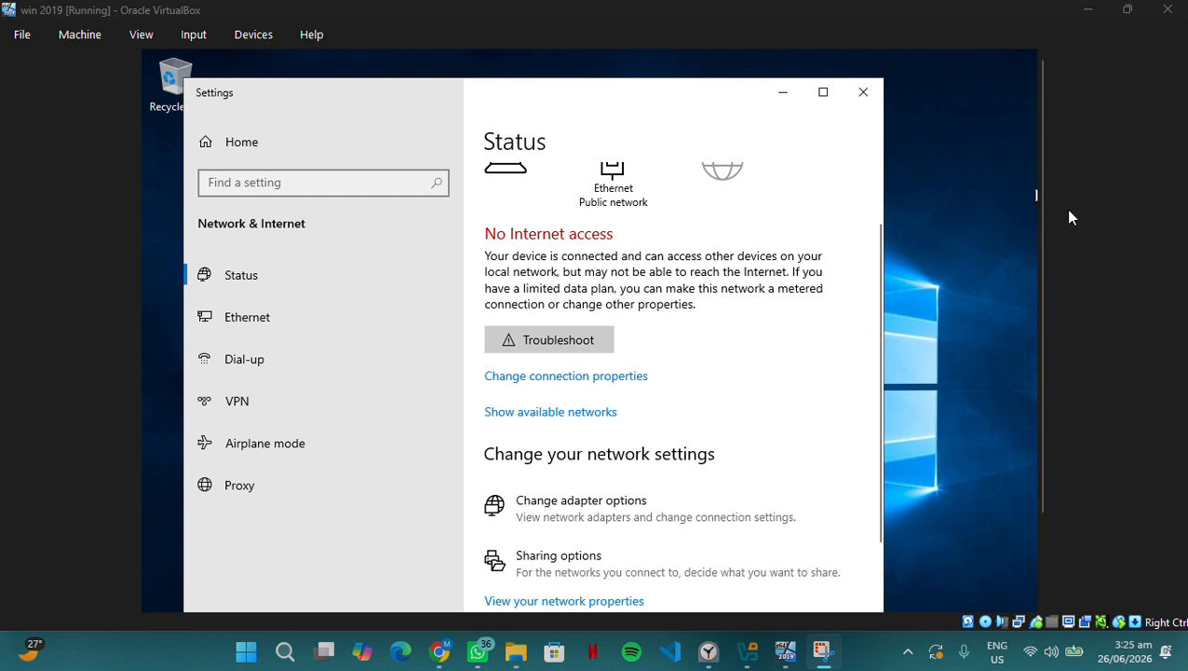
pyautogui.moveTo(1040, 216); pyautogui.dragTo(1049, 512)
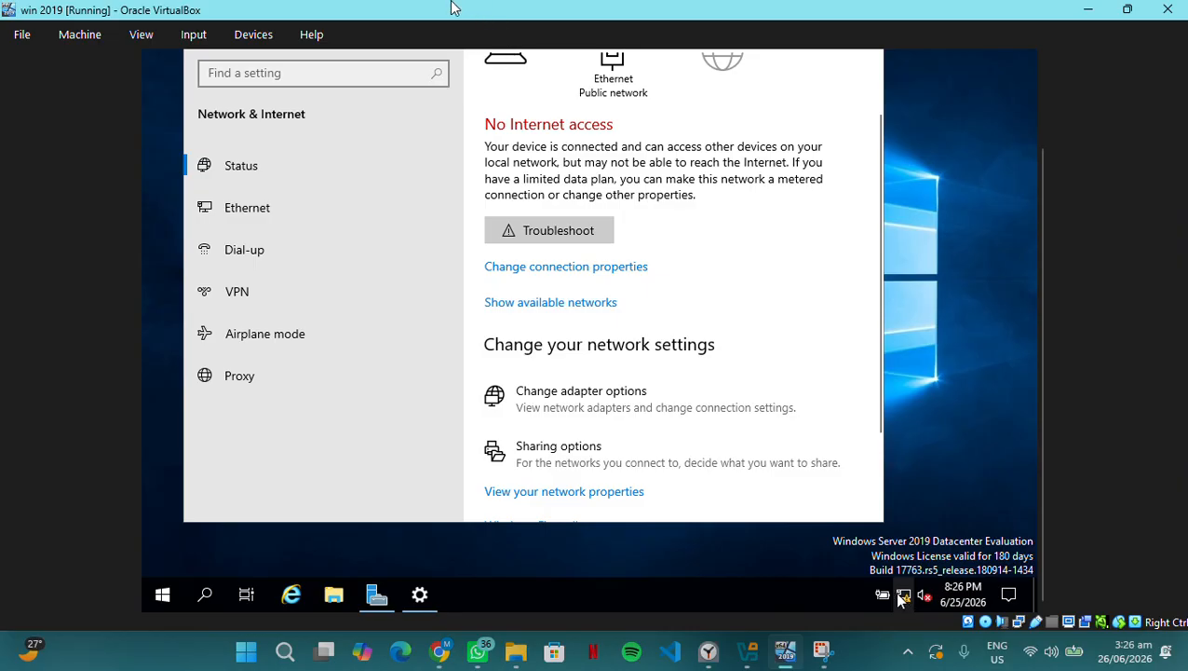
pyautogui.click(499, 43)
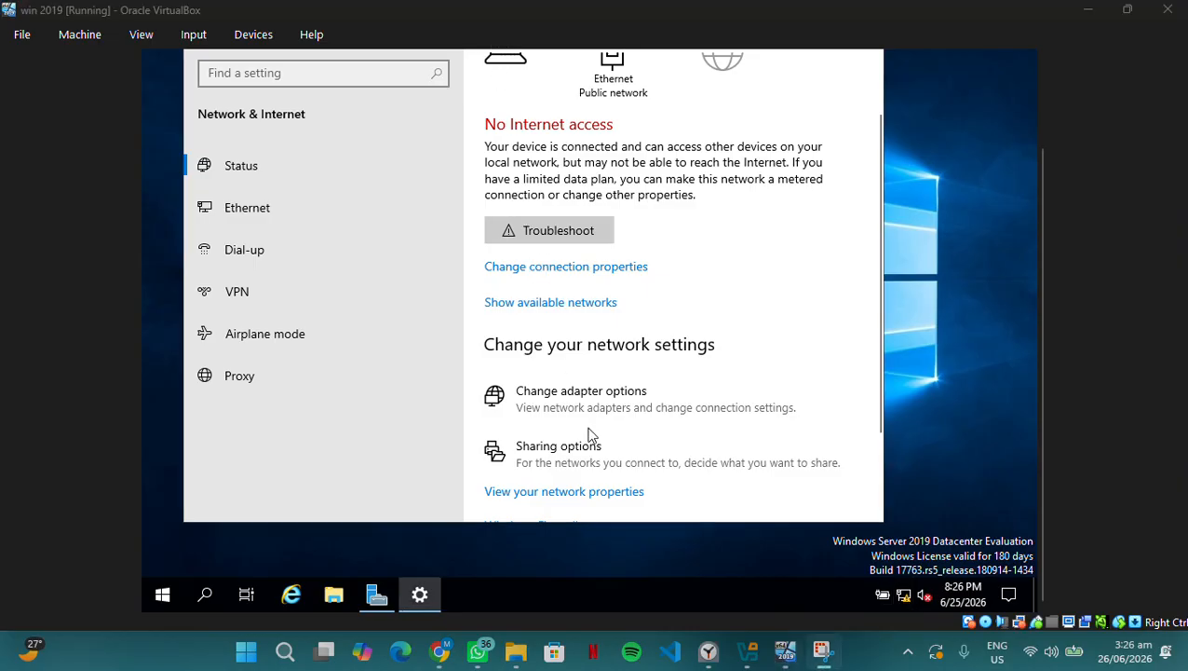
# Review the checklist's time zone procedure in Chrome, and open Date and time settings in the virtual machine
pyautogui.moveTo(436, 652)
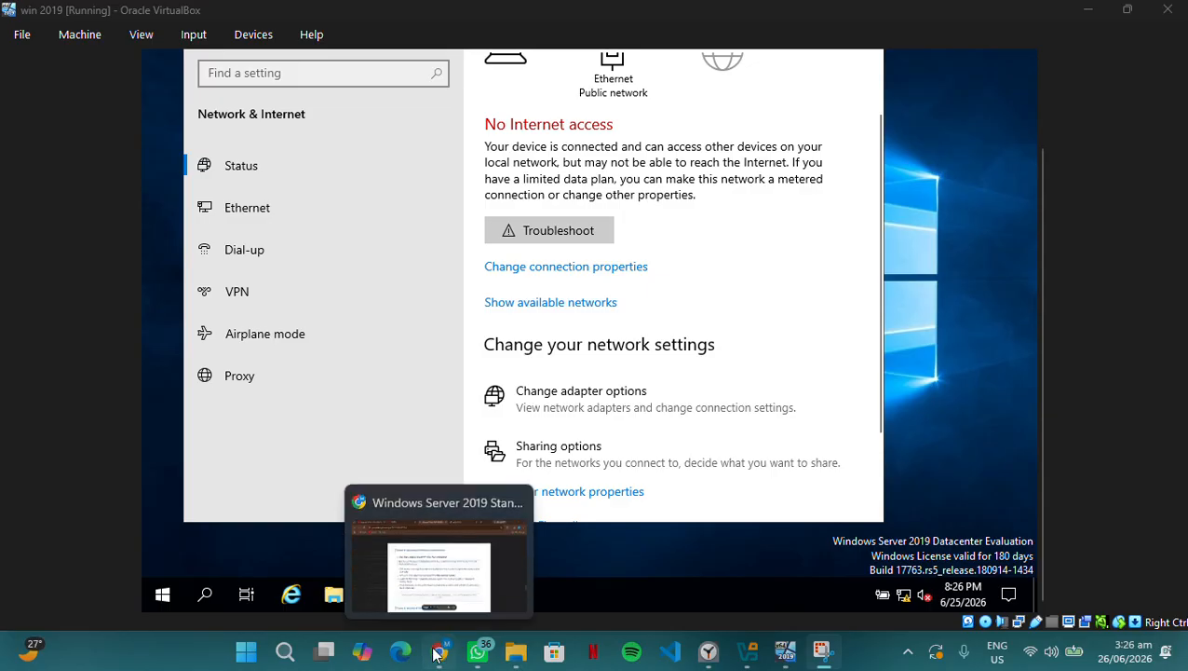
pyautogui.click(437, 605)
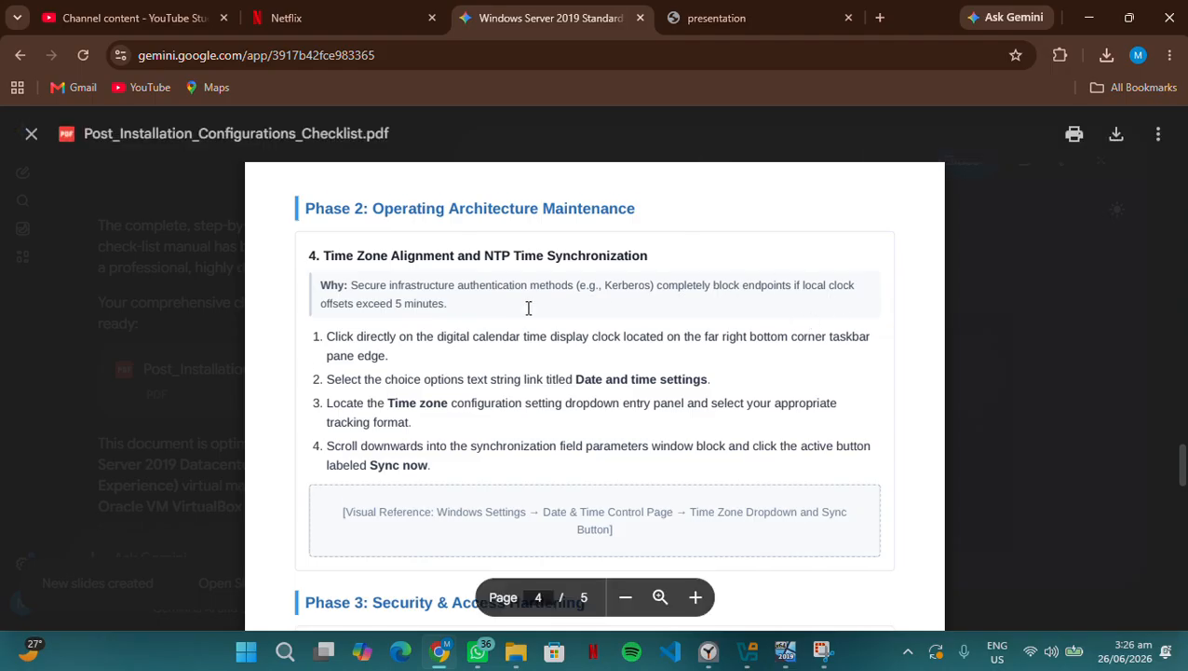
pyautogui.scroll(-1, 528, 307)
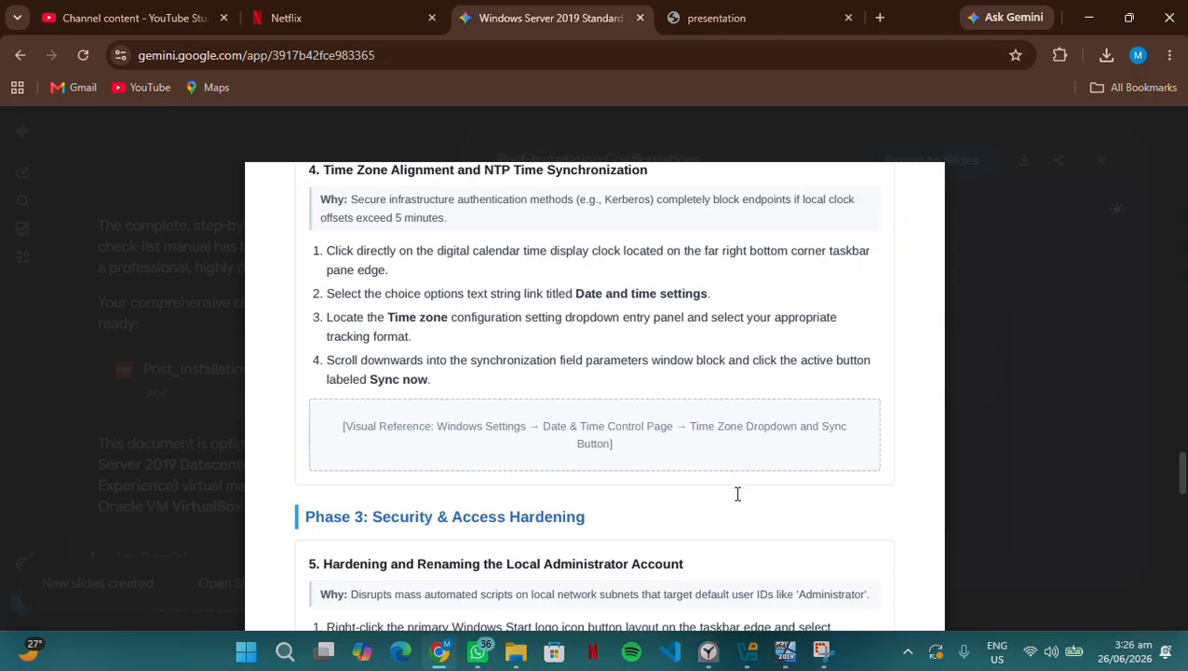
pyautogui.click(785, 650)
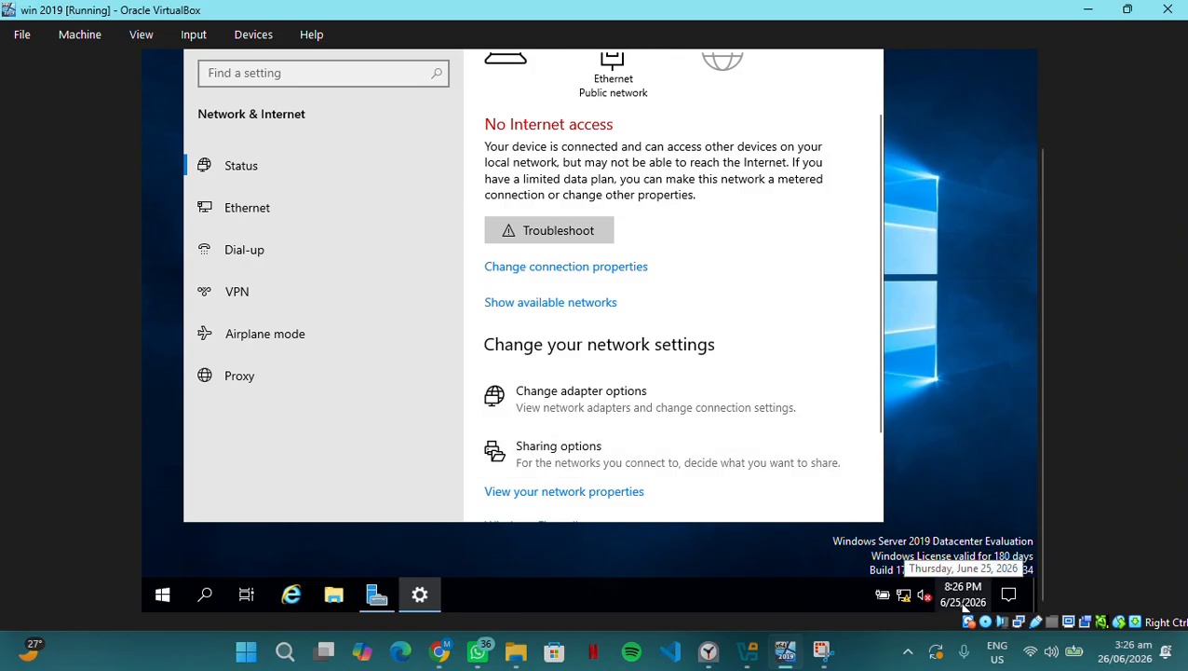
pyautogui.click(963, 596)
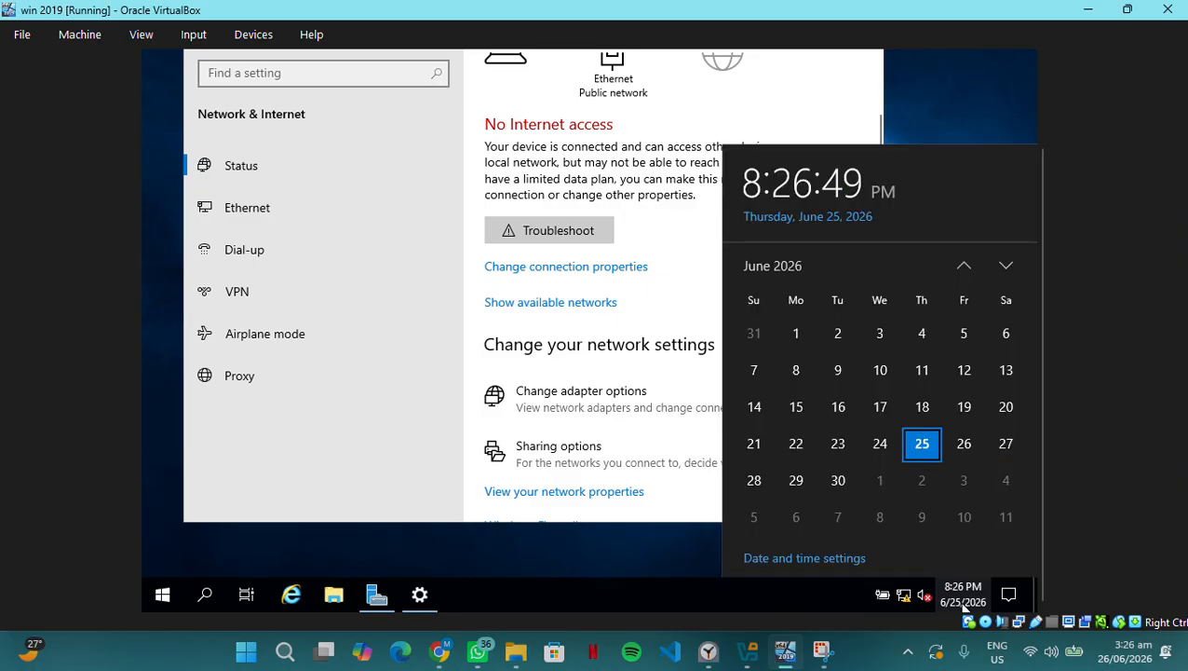
pyautogui.click(838, 561)
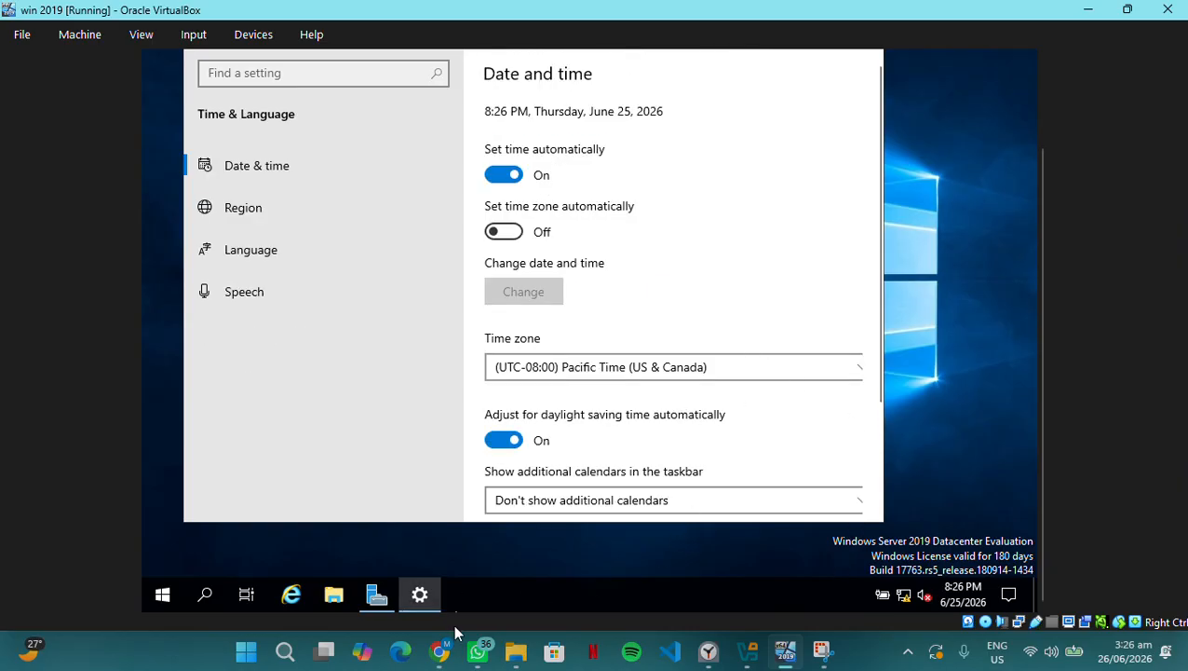
# Recheck the time zone instructions in Chrome and turn off Set time automatically in the virtual machine
pyautogui.click(439, 651)
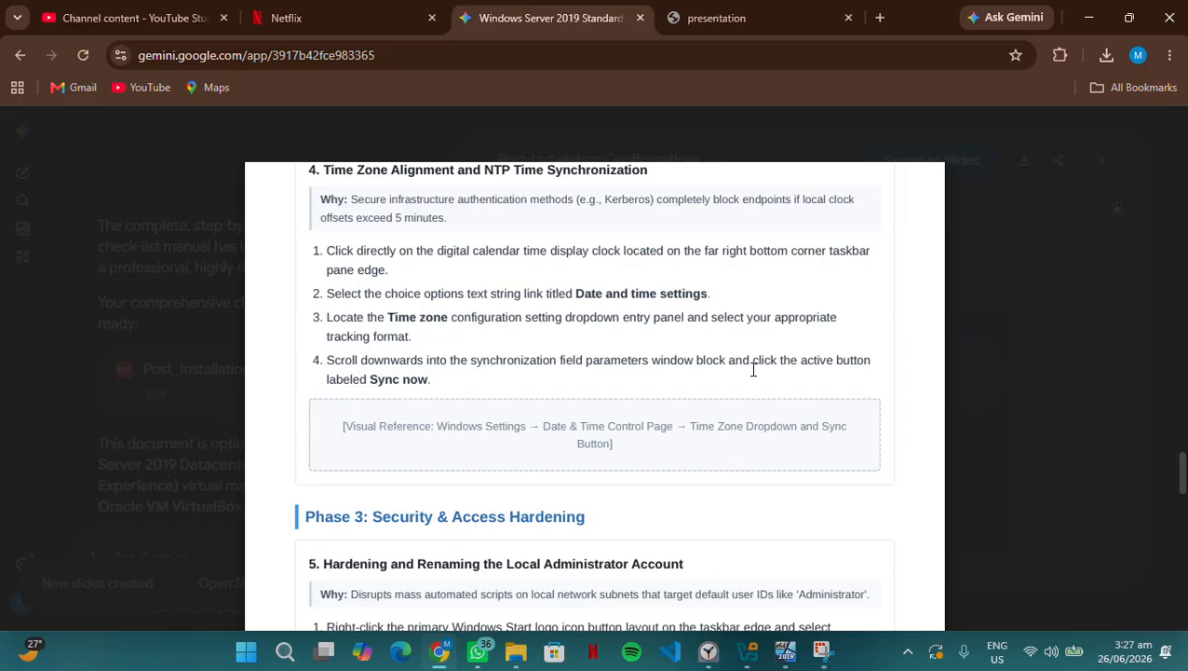
pyautogui.click(785, 651)
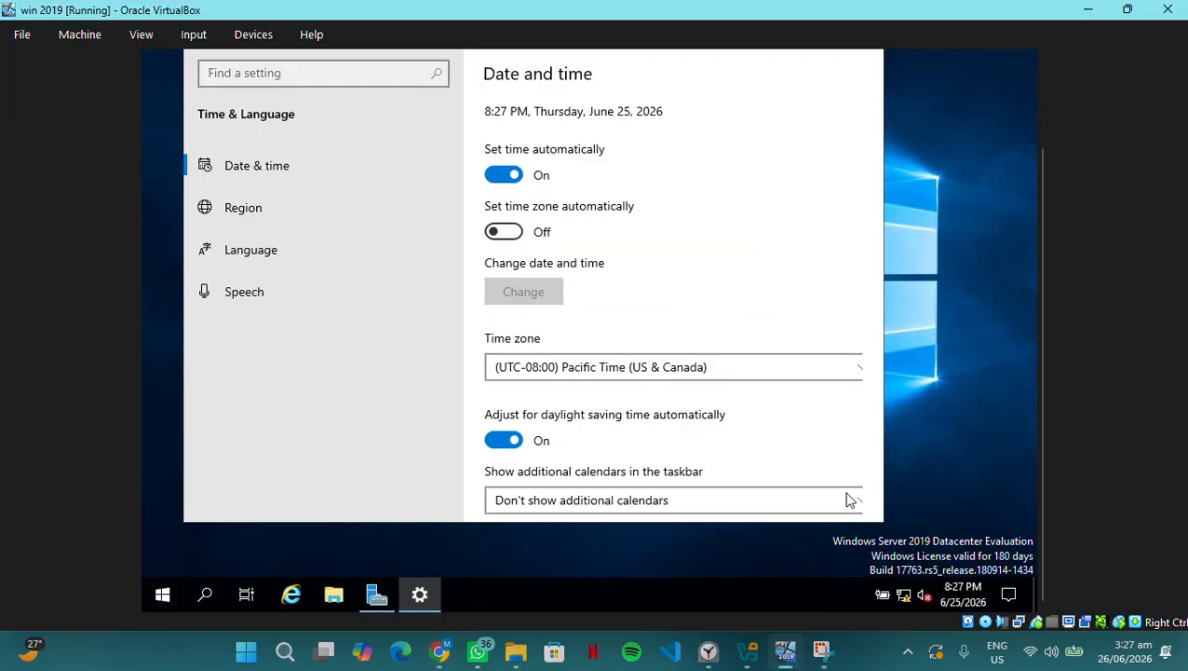
pyautogui.click(521, 176)
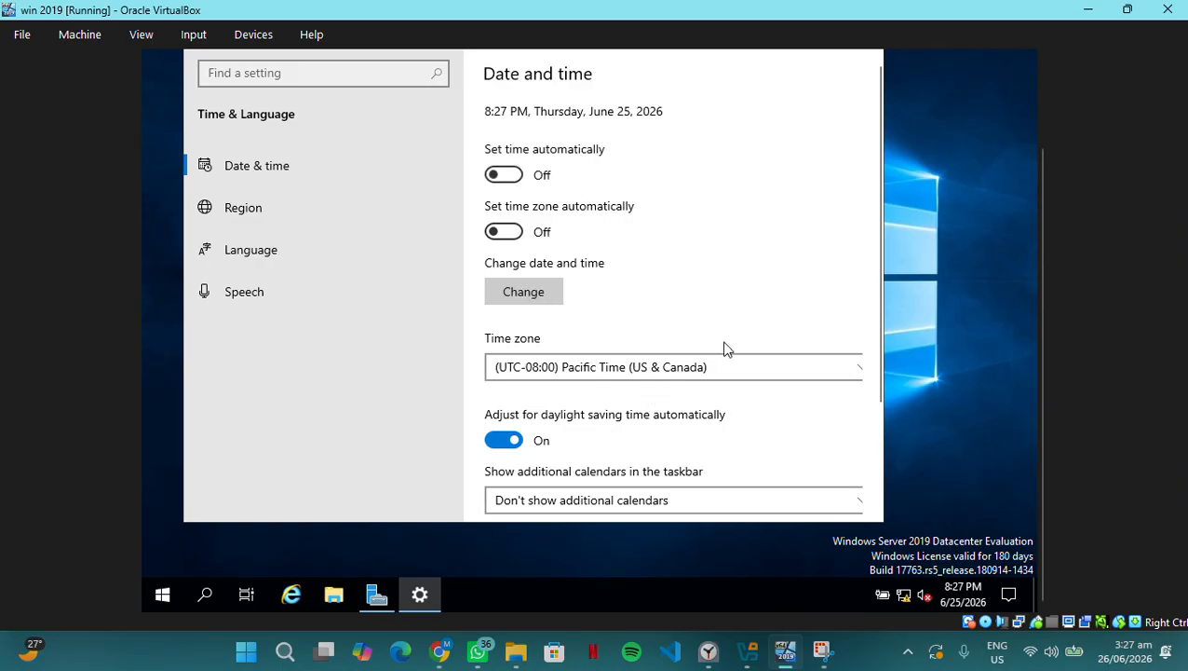
# Set the virtual machine's time zone to (UTC) Coordinated Universal Time
pyautogui.click(821, 376)
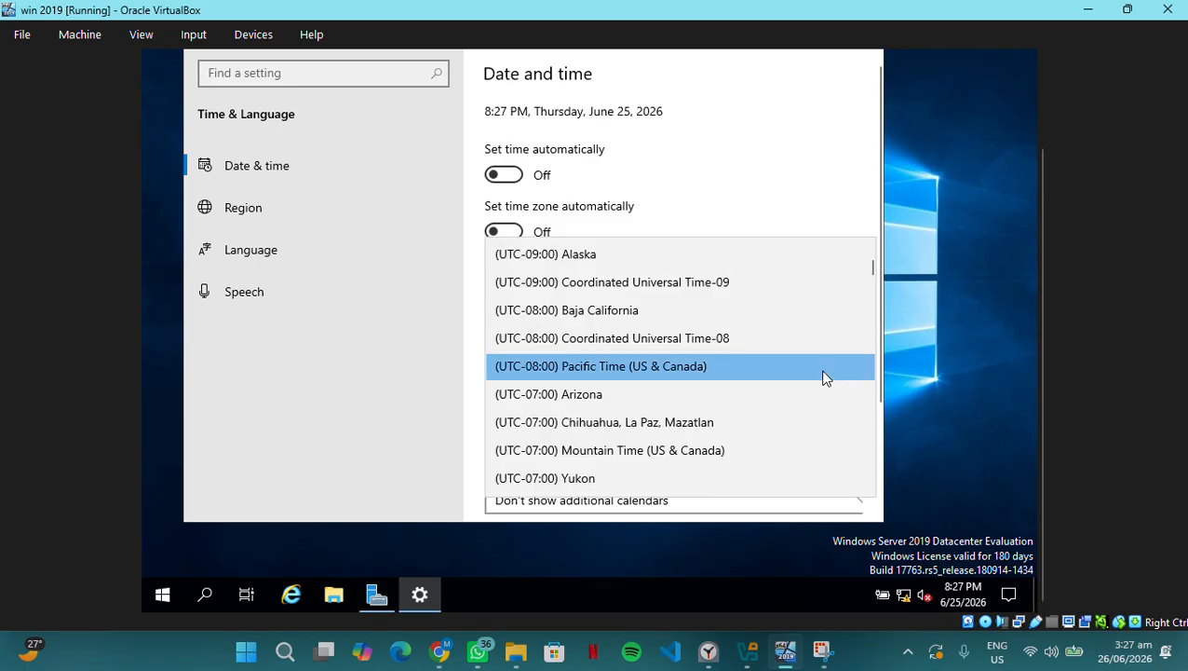
pyautogui.scroll(-2, 664, 419)
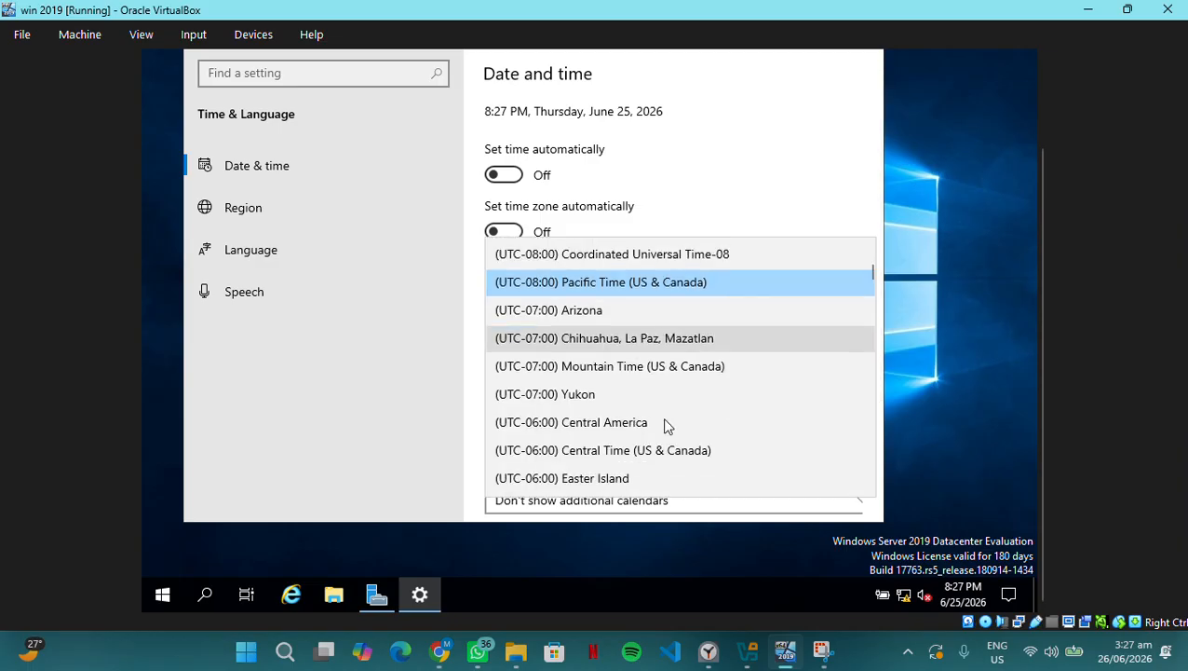
pyautogui.scroll(-2, 662, 417)
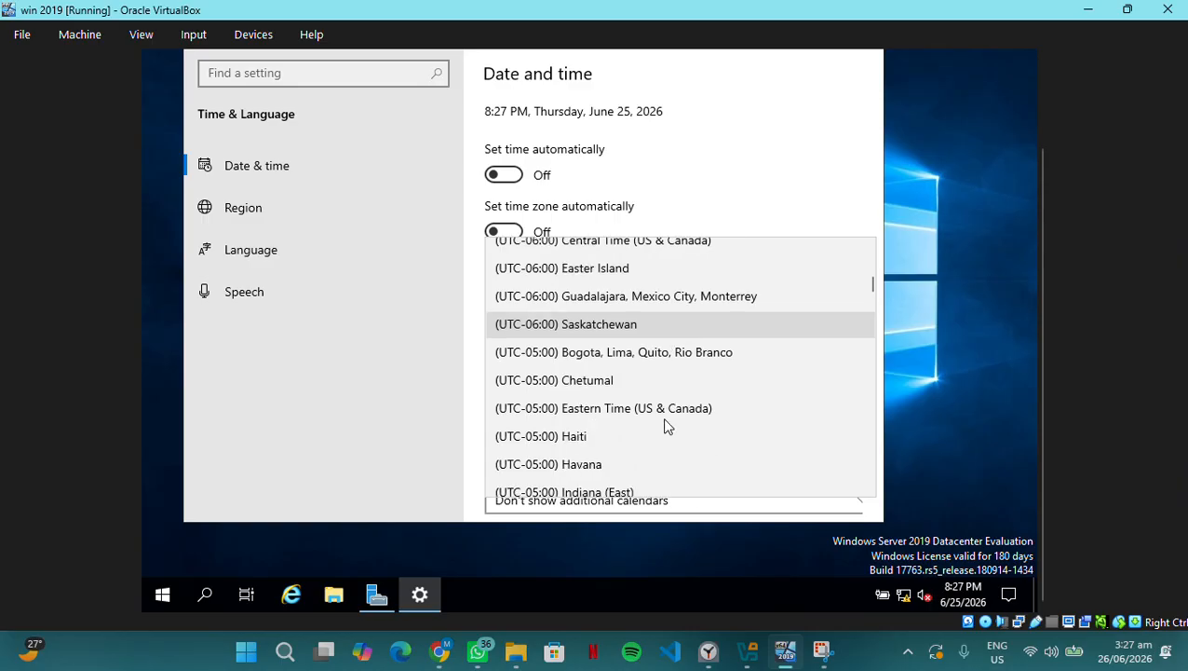
pyautogui.scroll(3, 662, 417)
pyautogui.scroll(3, 665, 425)
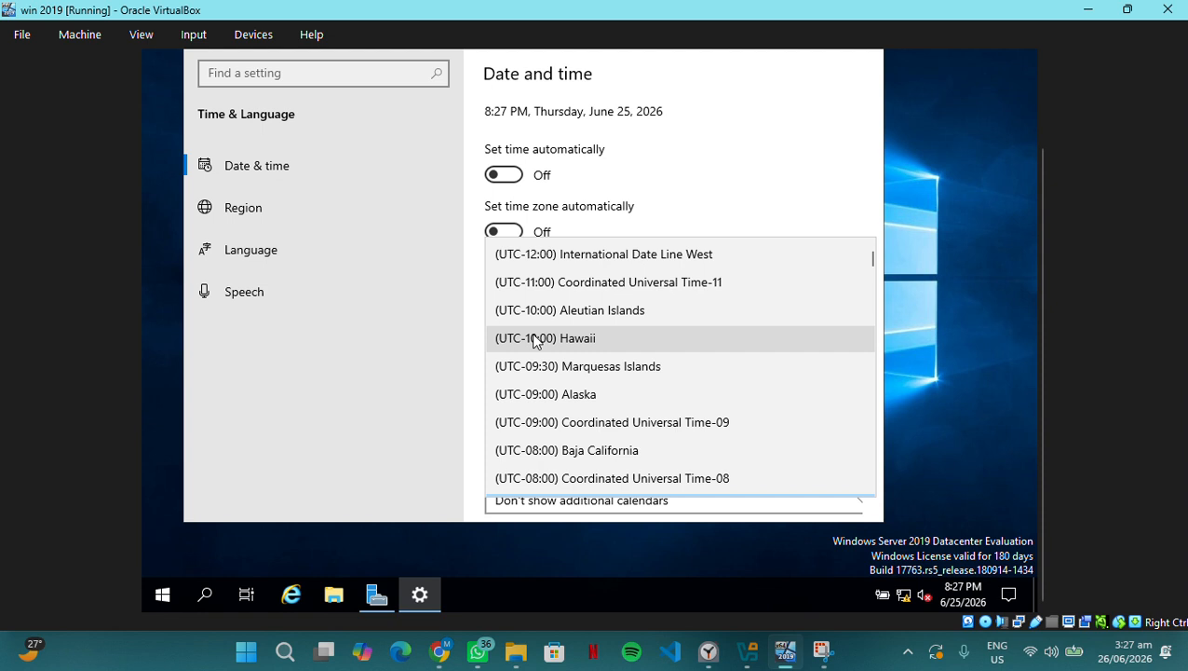
pyautogui.scroll(-2, 536, 340)
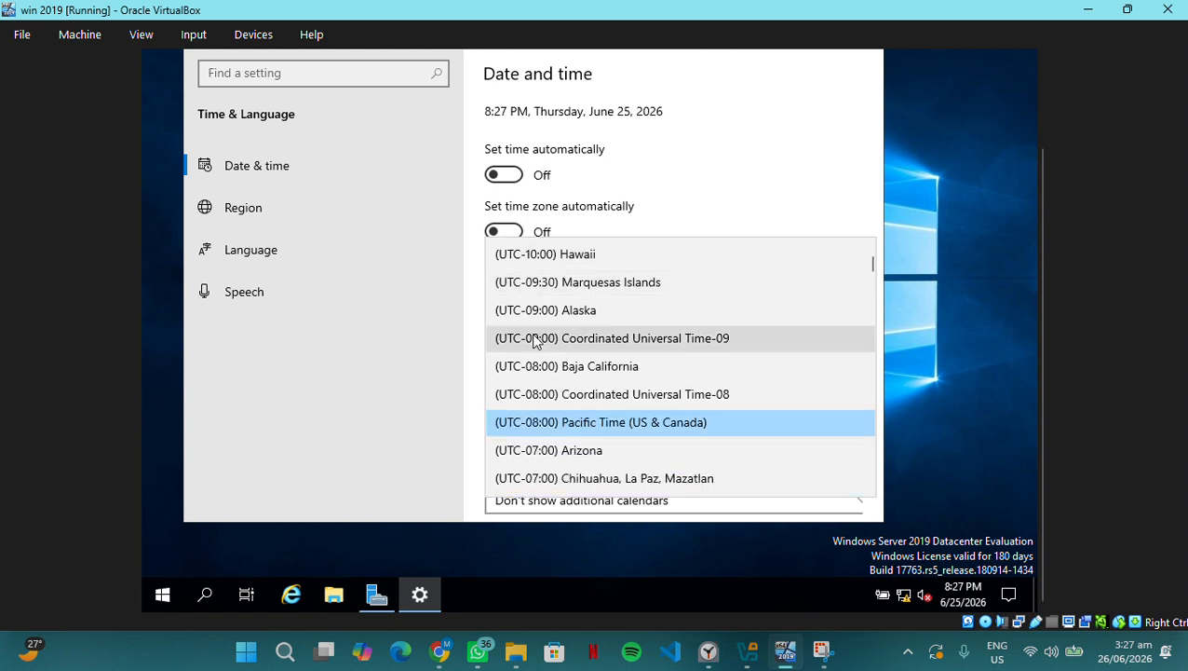
pyautogui.scroll(-6, 535, 341)
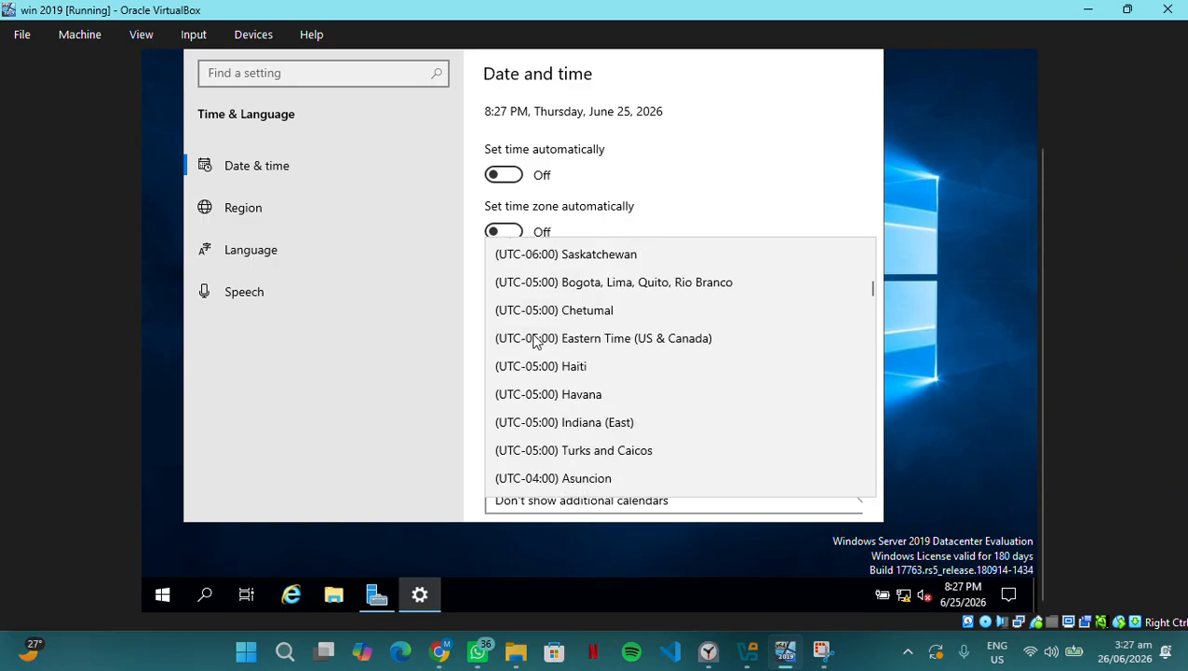
pyautogui.scroll(-3, 536, 341)
pyautogui.scroll(-4, 536, 340)
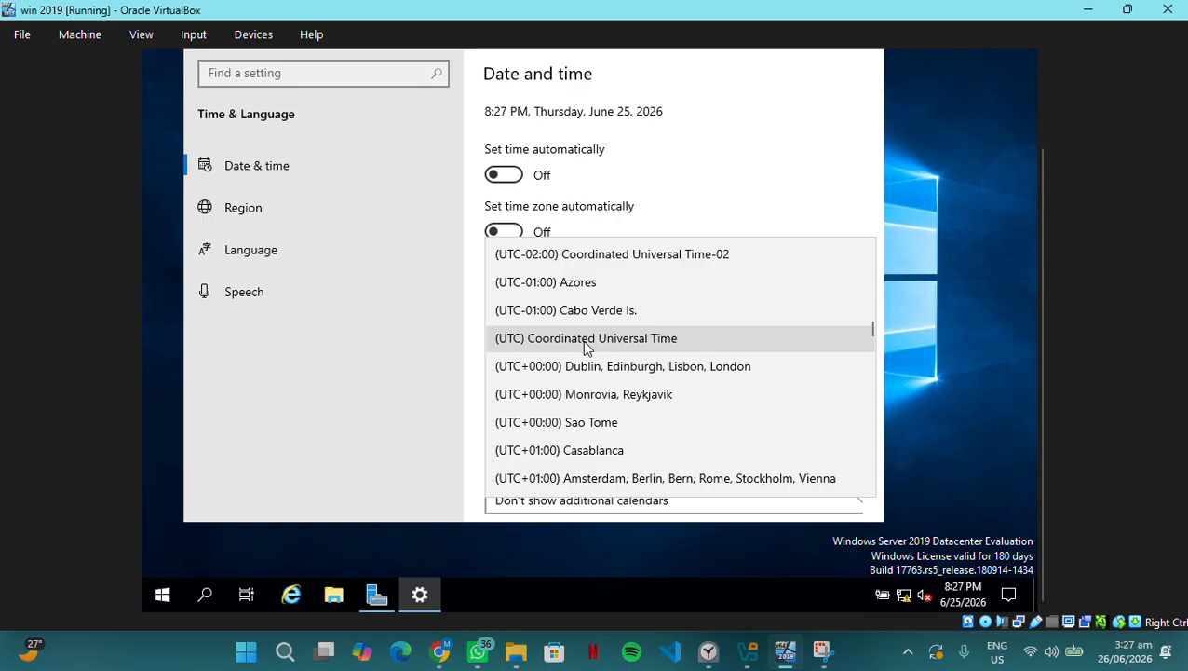
pyautogui.click(587, 340)
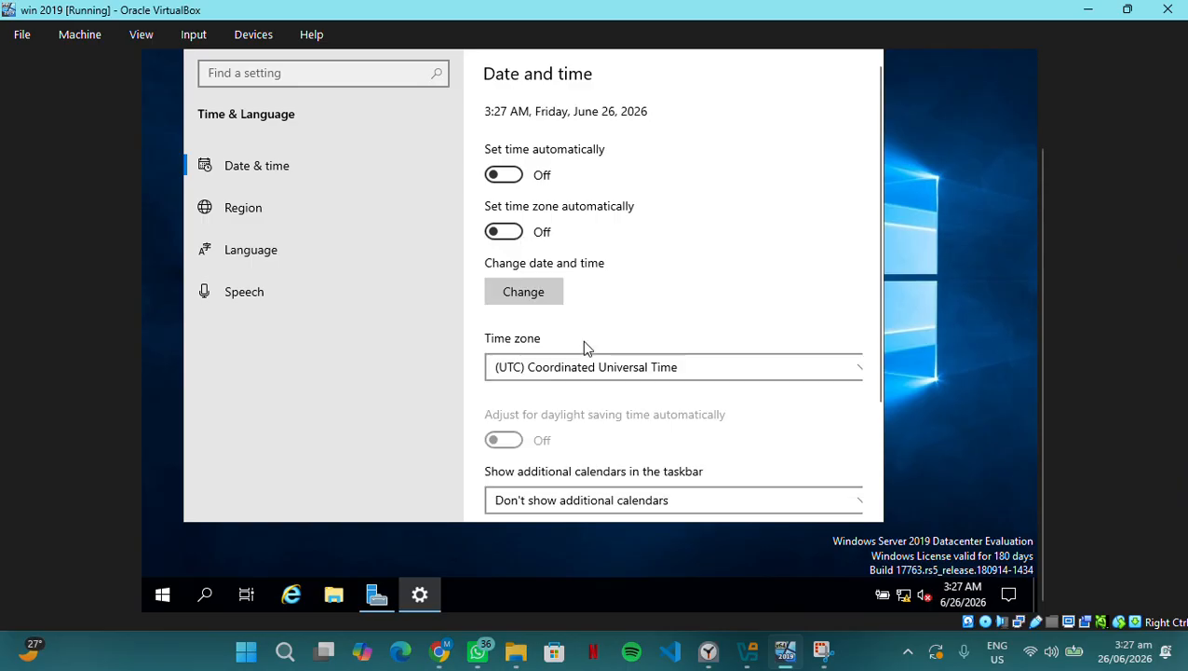
# Consult the checklist's Sync now instruction in Chrome and turn on Set time automatically in the virtual machine
pyautogui.scroll(-3, 560, 410)
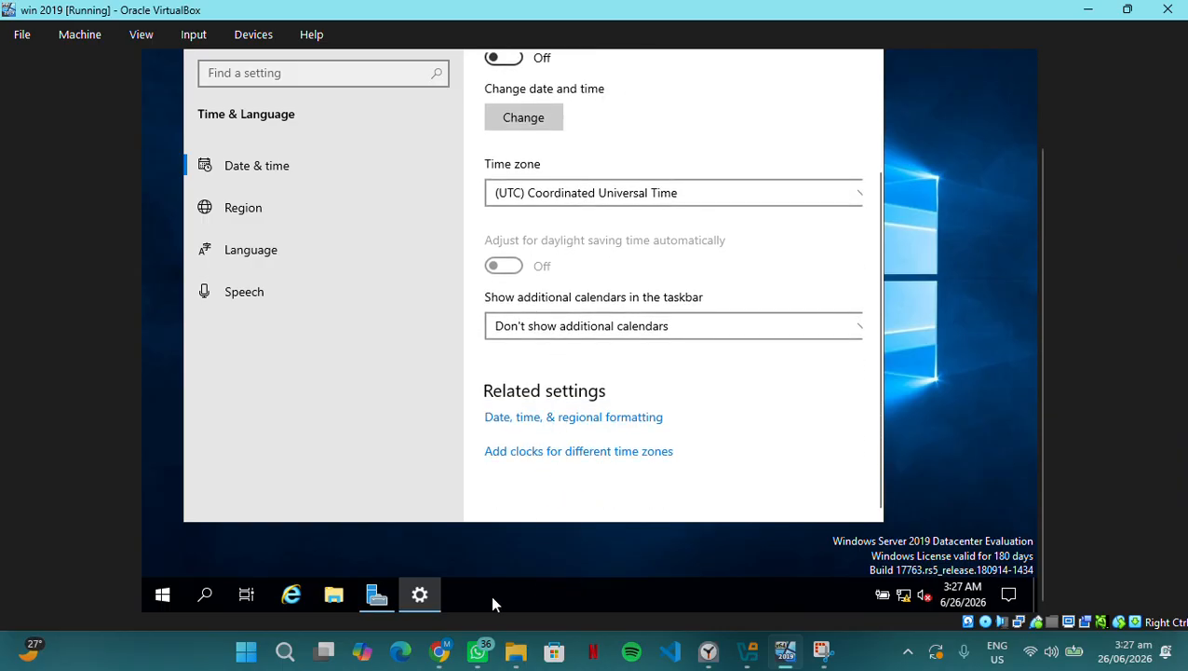
pyautogui.click(445, 661)
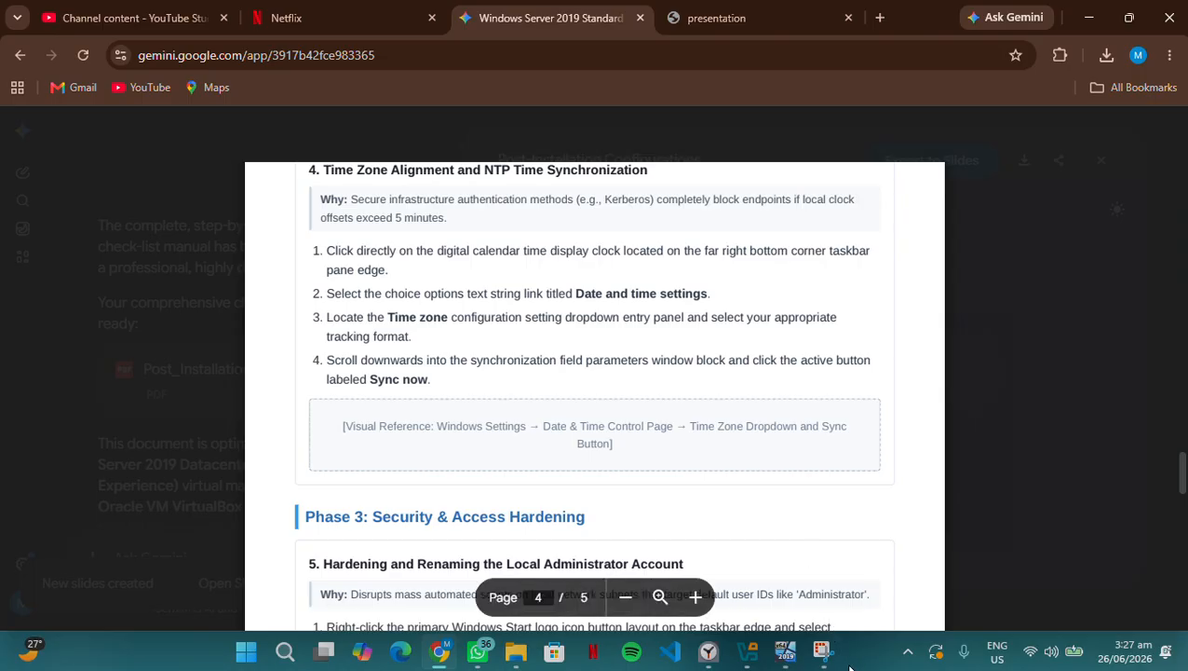
pyautogui.click(787, 652)
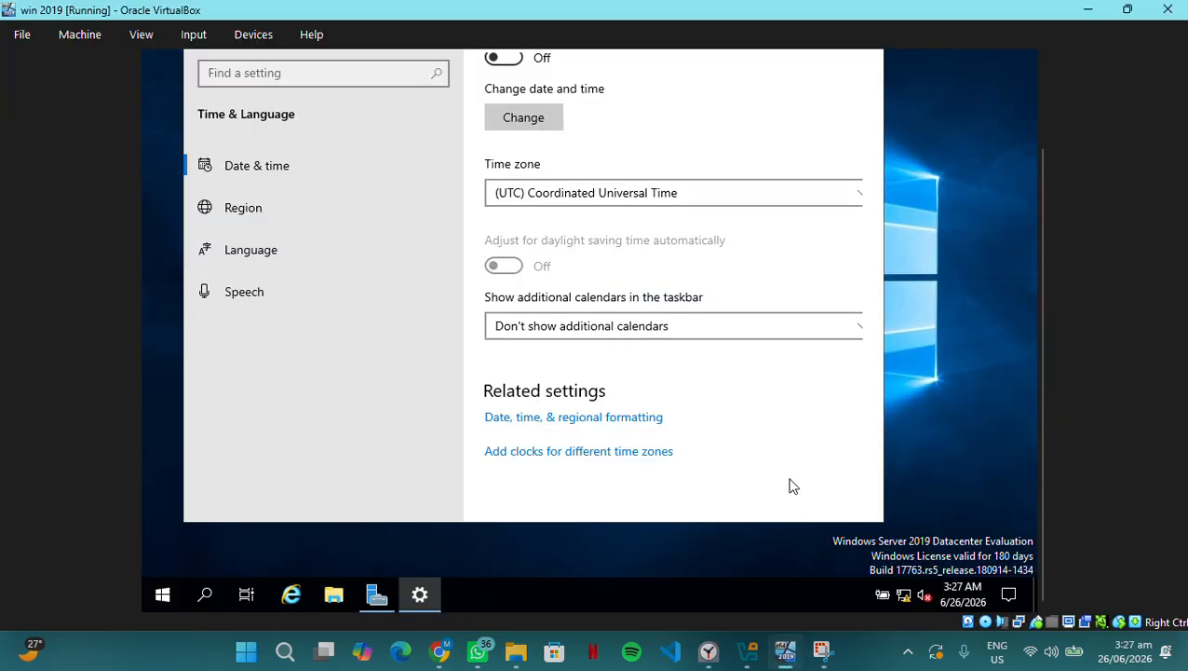
pyautogui.scroll(1, 677, 391)
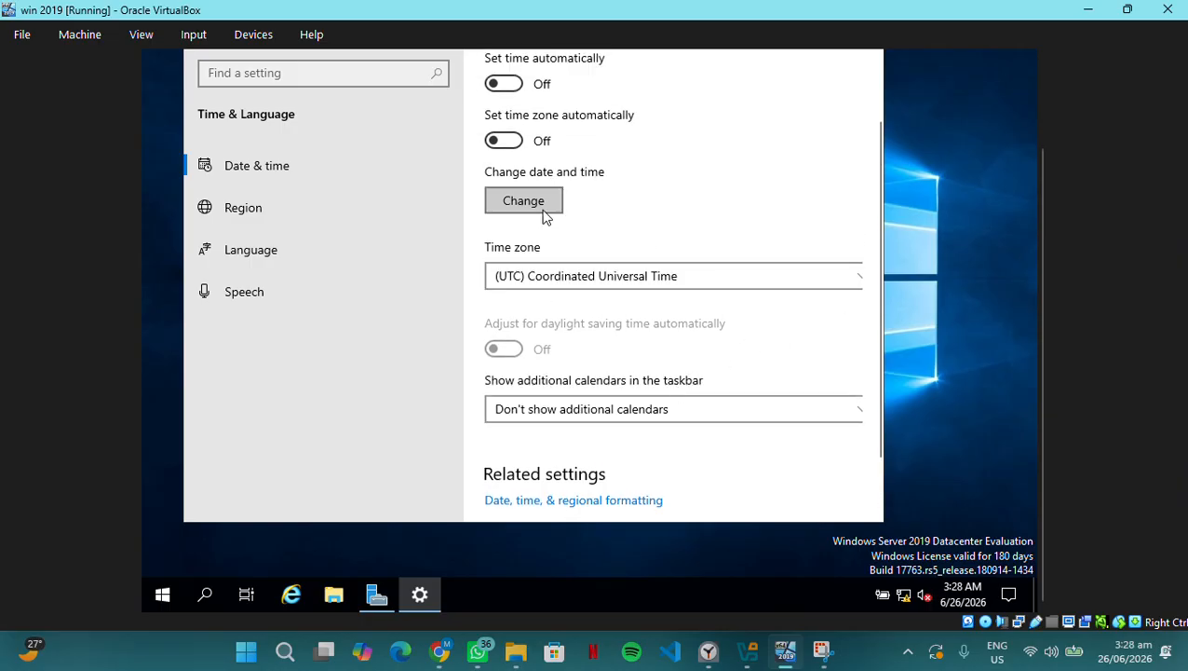
pyautogui.scroll(1, 547, 217)
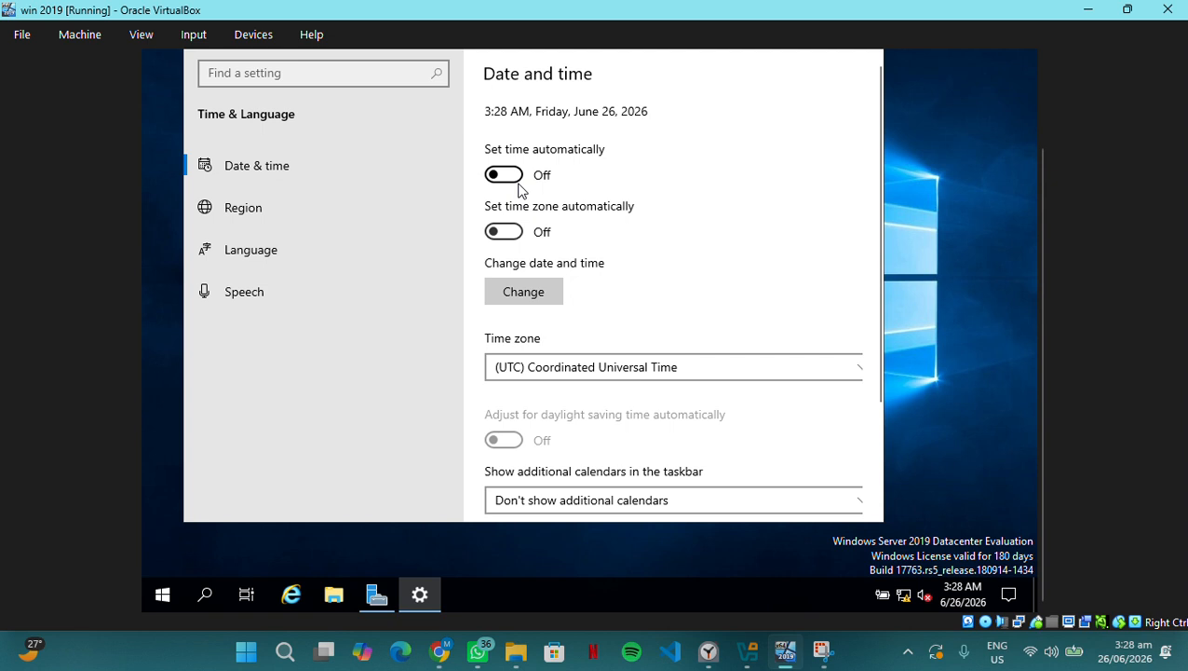
pyautogui.click(518, 182)
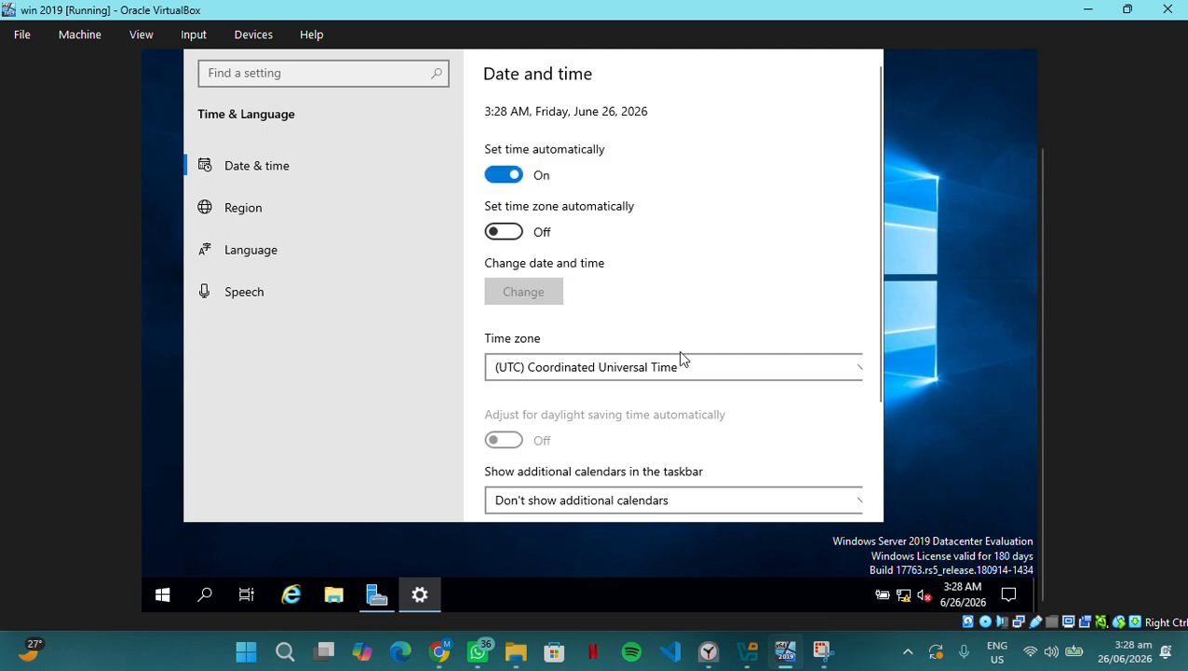
# Widen the Settings window and review the additional calendar choices and related settings on the Date & time page
pyautogui.scroll(-3, 655, 377)
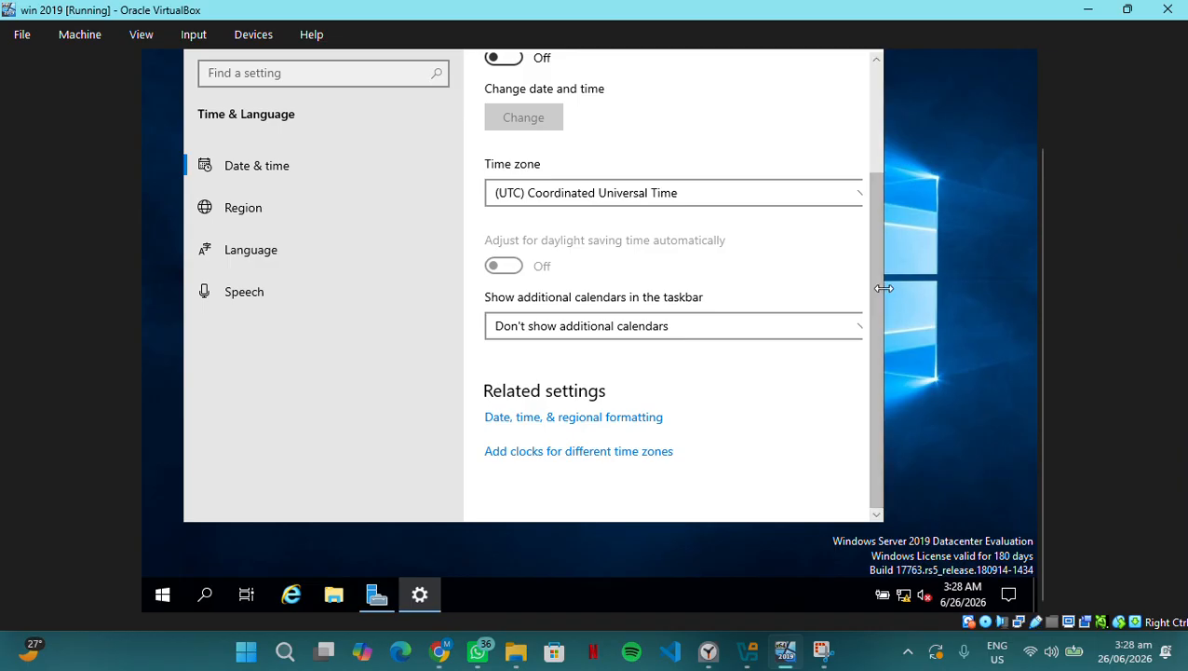
pyautogui.moveTo(883, 288); pyautogui.dragTo(926, 288)
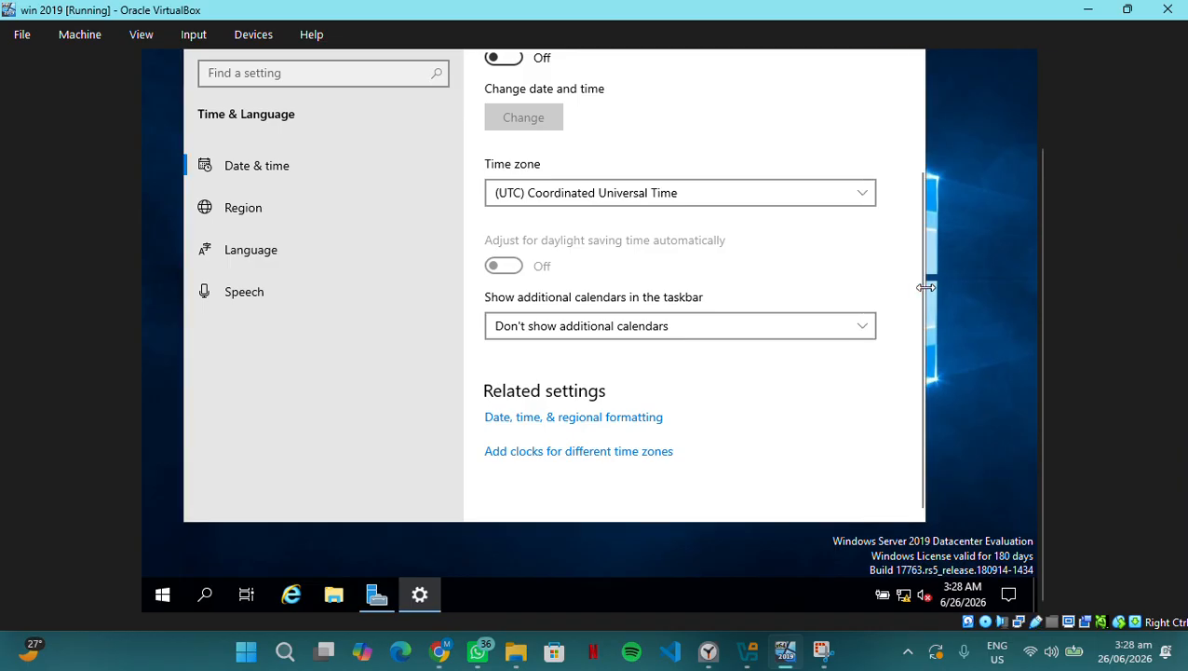
pyautogui.click(861, 328)
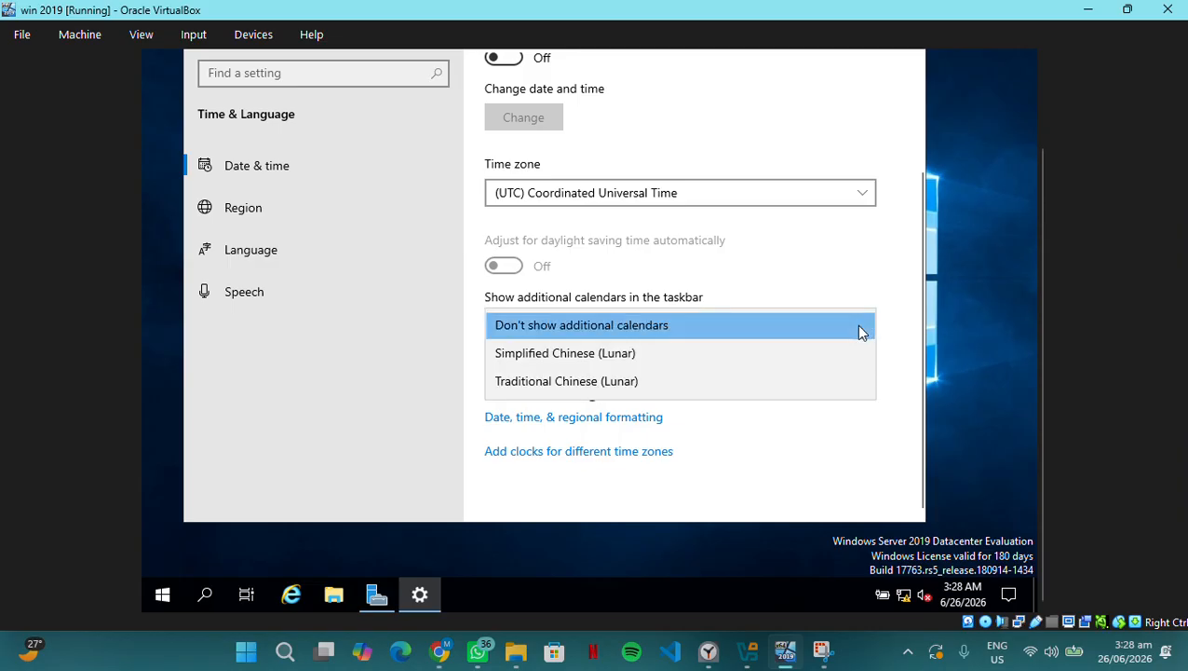
pyautogui.click(861, 328)
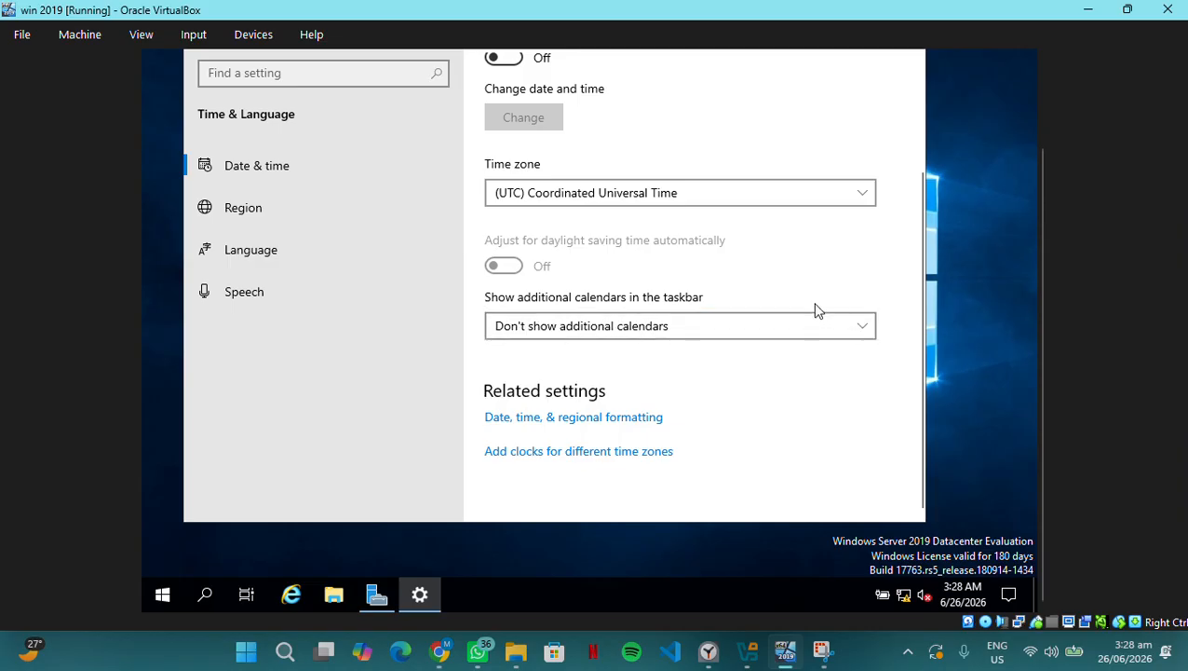
pyautogui.scroll(3, 601, 286)
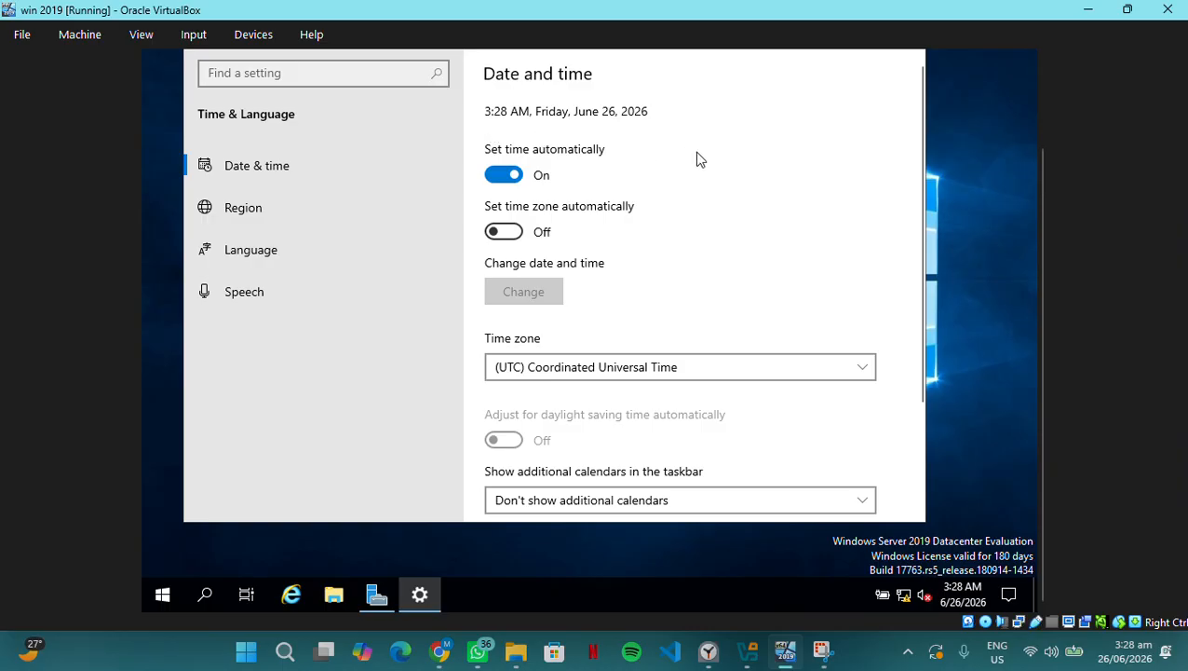
# Switch to Chrome, read the checklist's procedure for hardening and renaming the local Administrator account, and return to the virtual machine
pyautogui.click(454, 655)
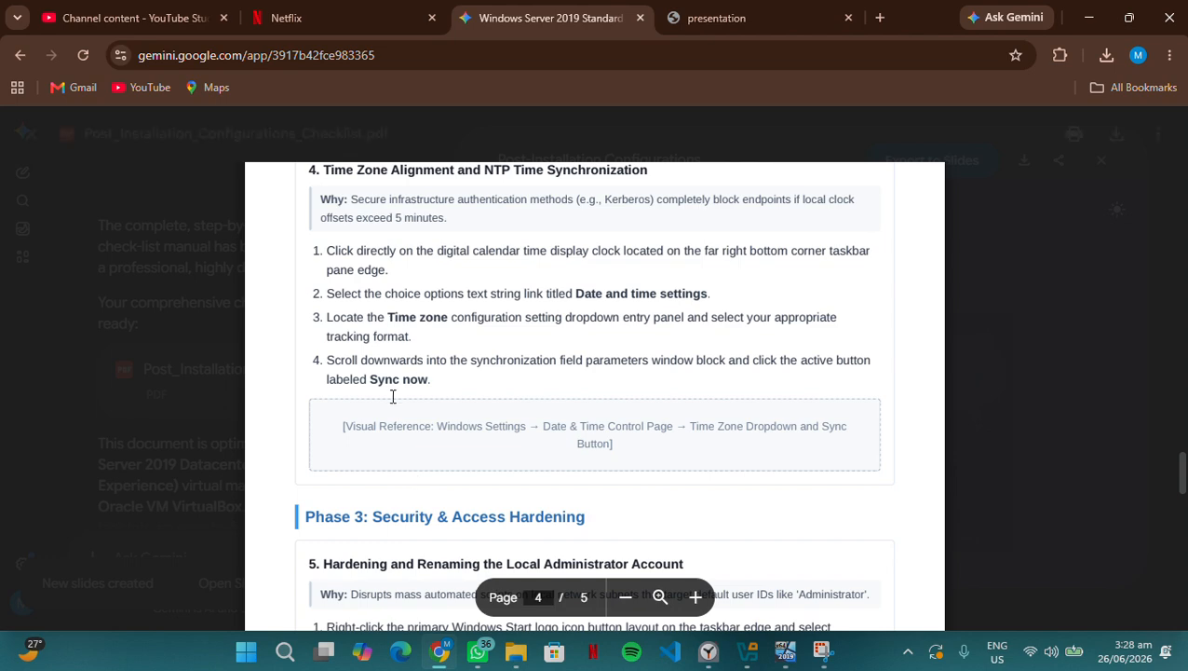
pyautogui.scroll(-3, 405, 386)
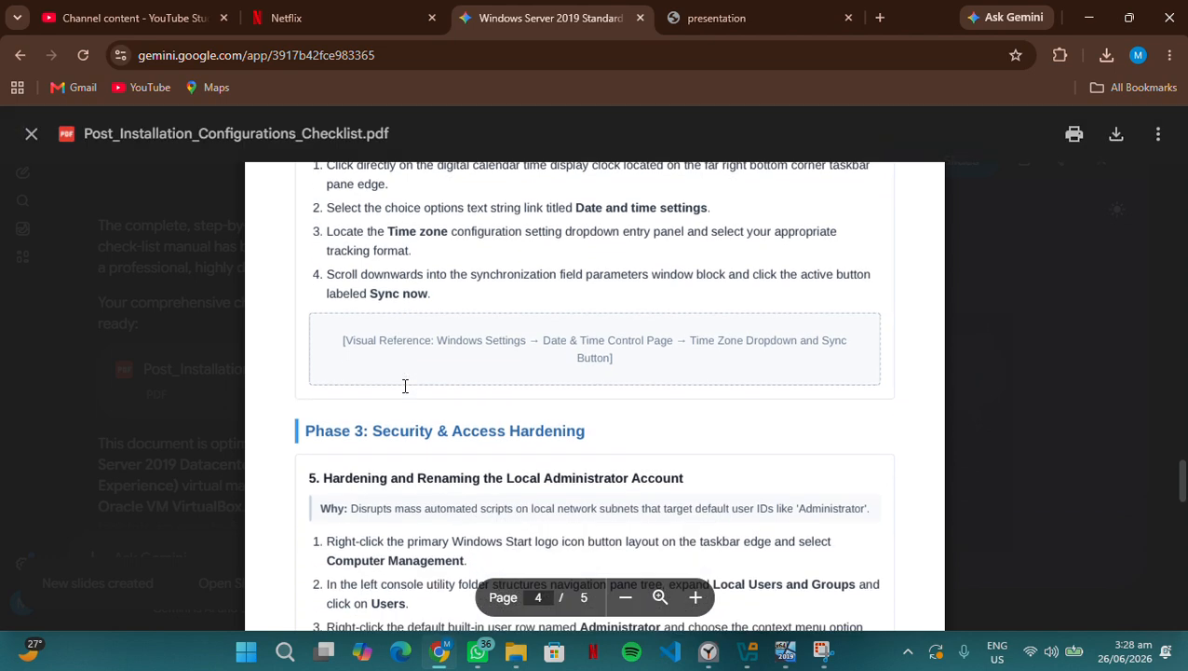
pyautogui.scroll(-1, 405, 386)
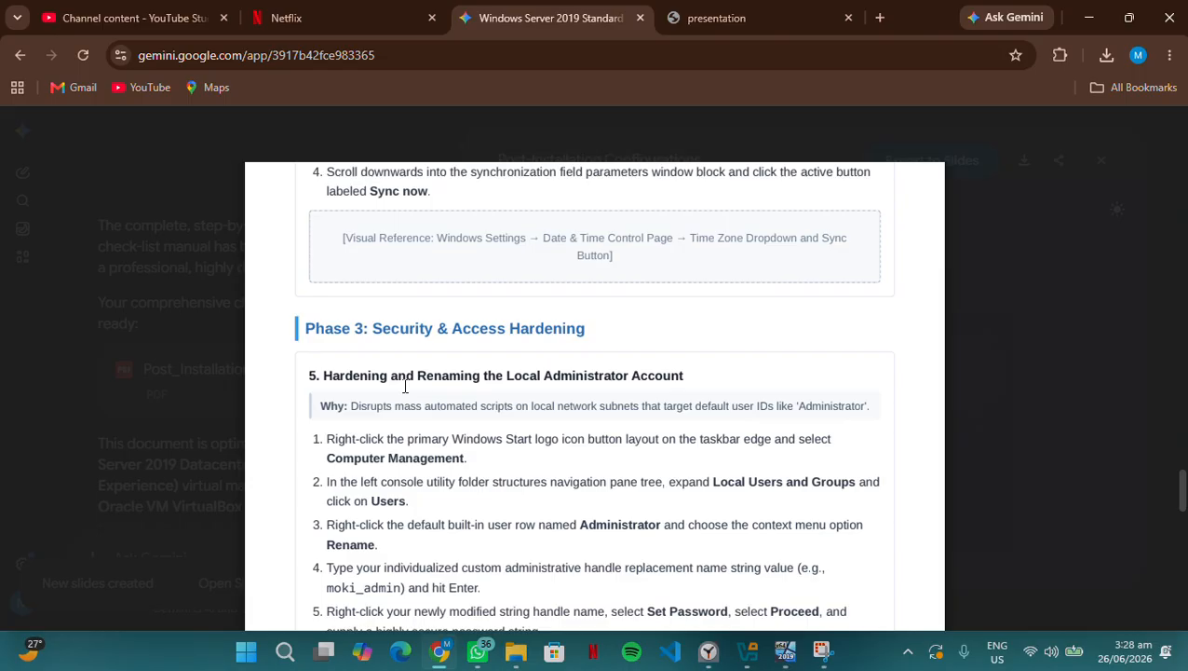
pyautogui.scroll(-2, 405, 386)
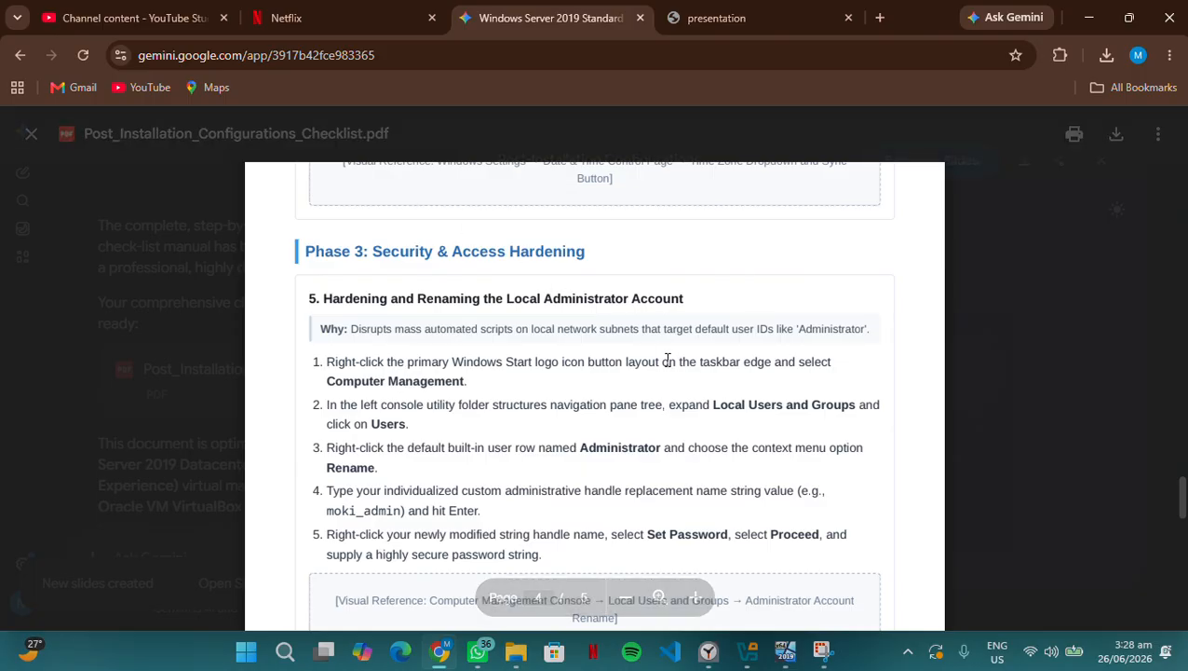
pyautogui.scroll(-2, 665, 359)
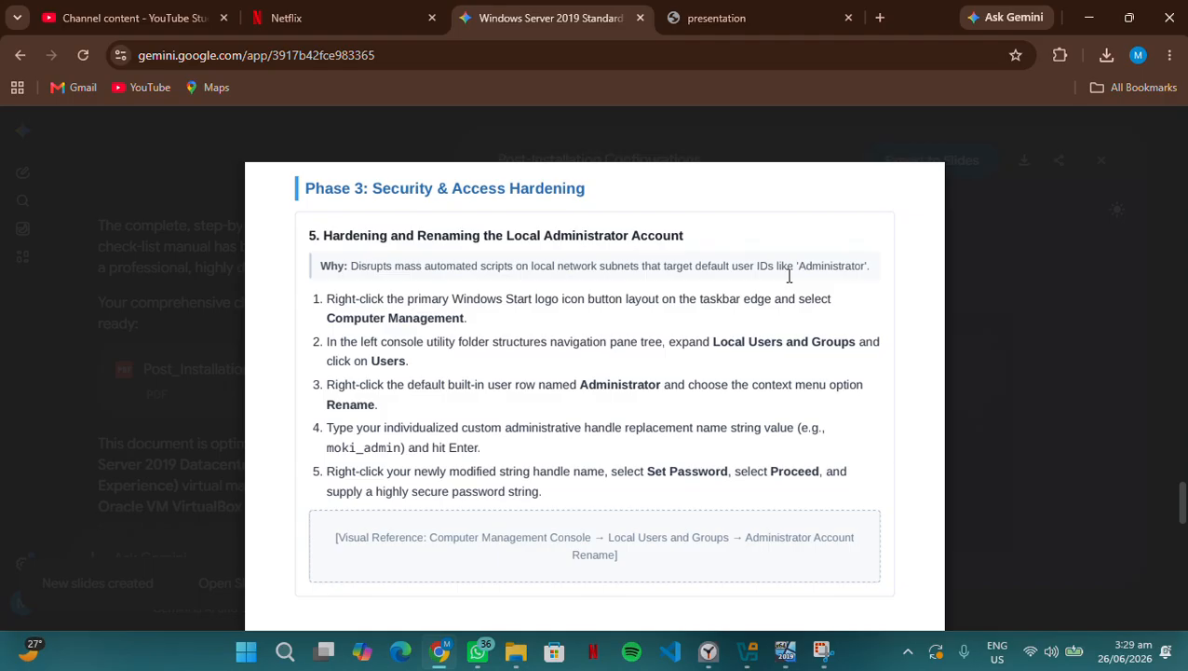
pyautogui.scroll(-1, 788, 276)
pyautogui.scroll(1, 788, 276)
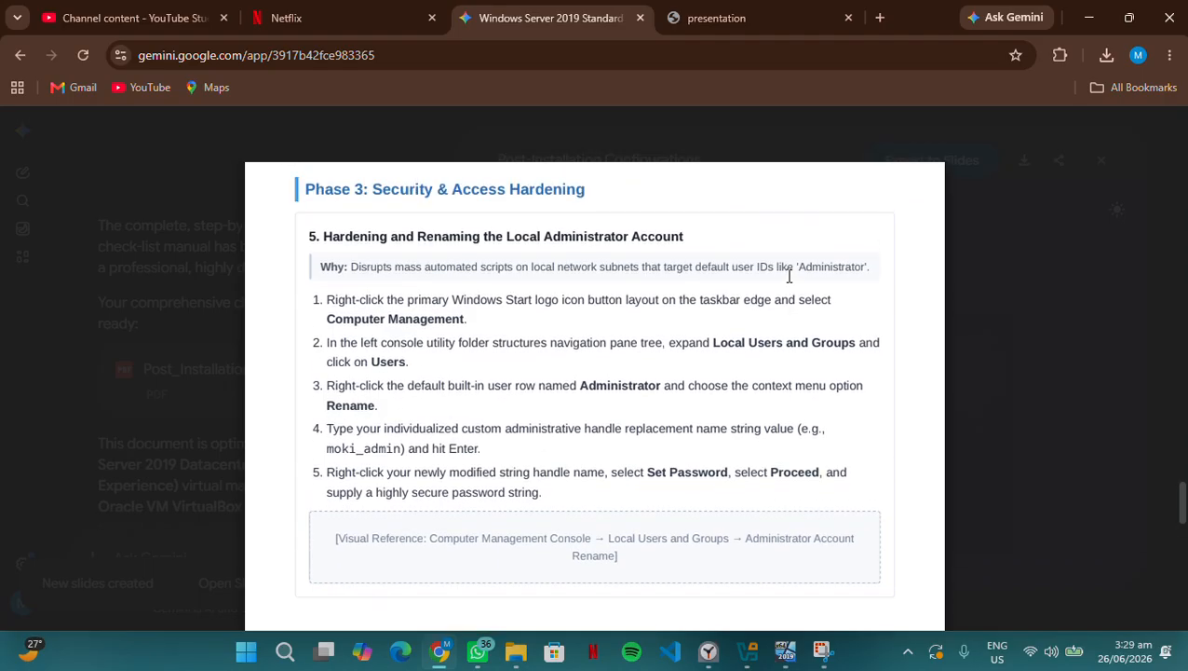
pyautogui.click(785, 649)
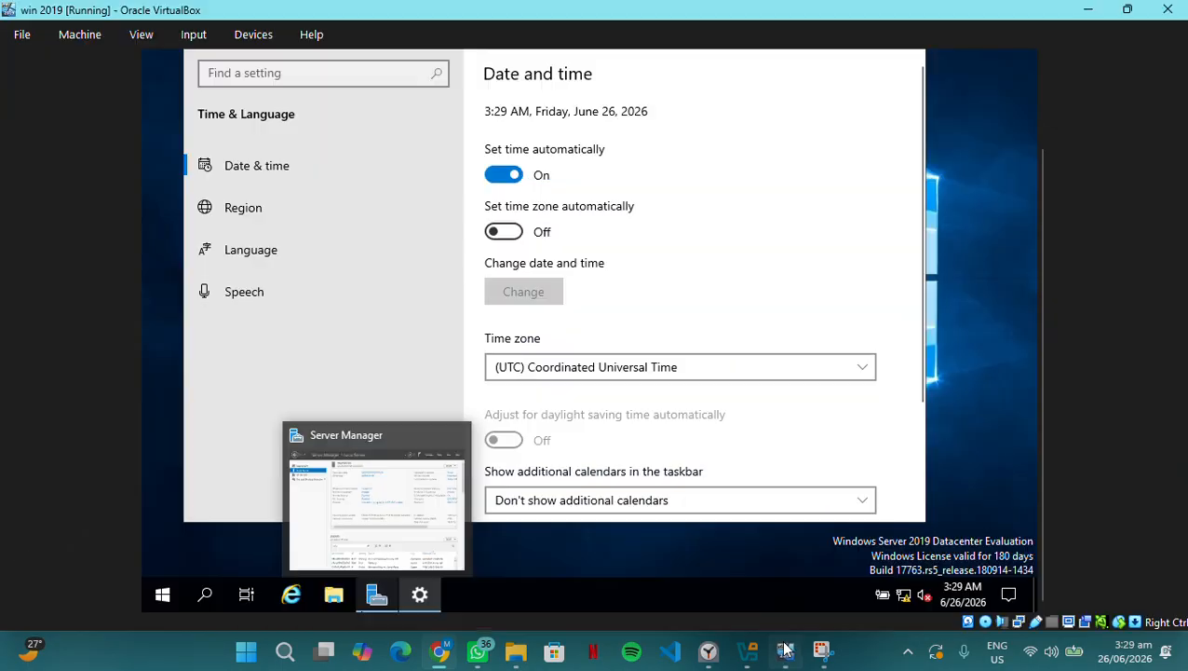
# Close the Date & time Settings window in the virtual machine
pyautogui.scroll(-4, 760, 387)
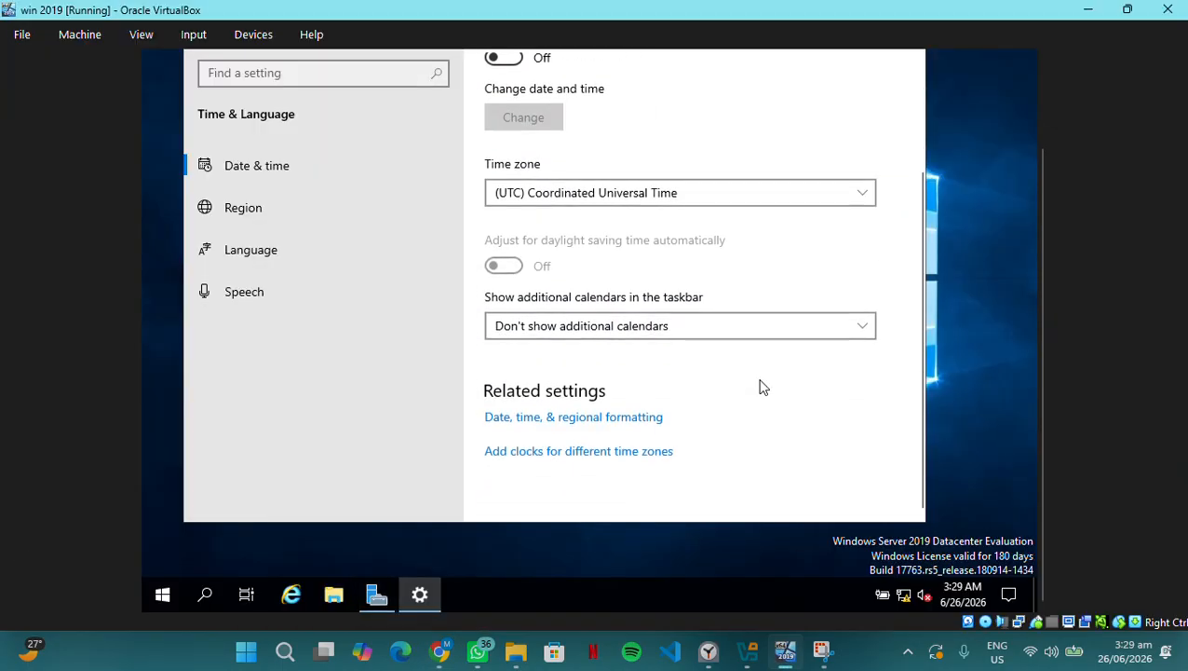
pyautogui.scroll(4, 760, 387)
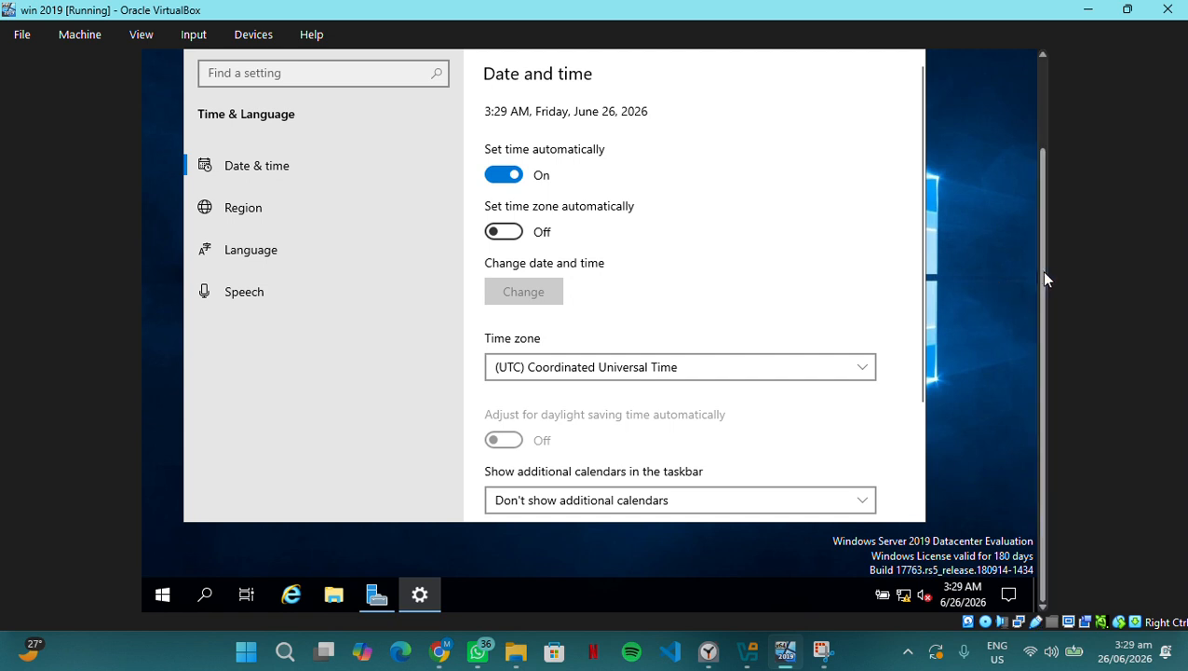
pyautogui.moveTo(1040, 270); pyautogui.dragTo(1040, 144)
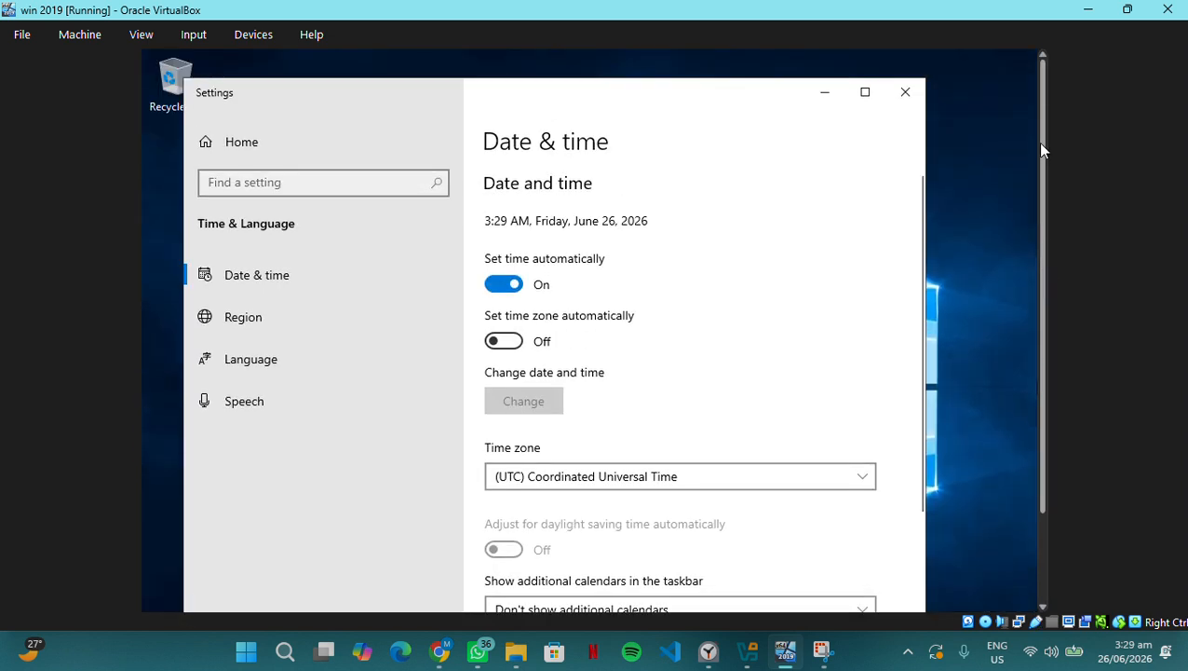
pyautogui.click(905, 91)
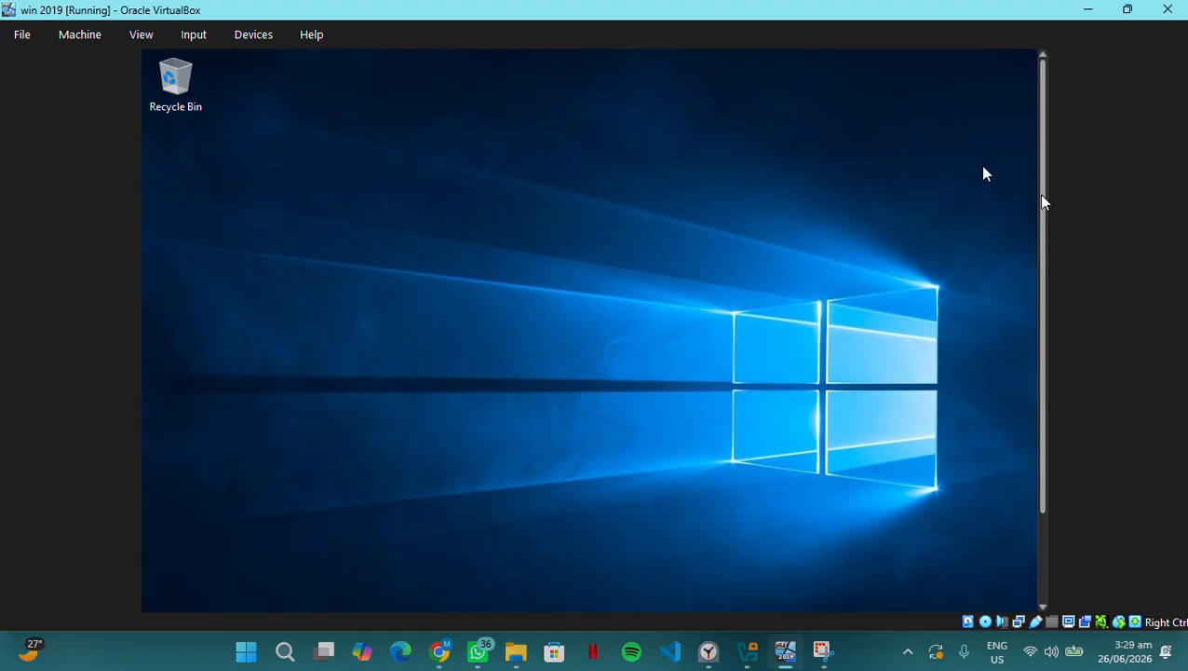
pyautogui.moveTo(1042, 201); pyautogui.dragTo(1030, 293)
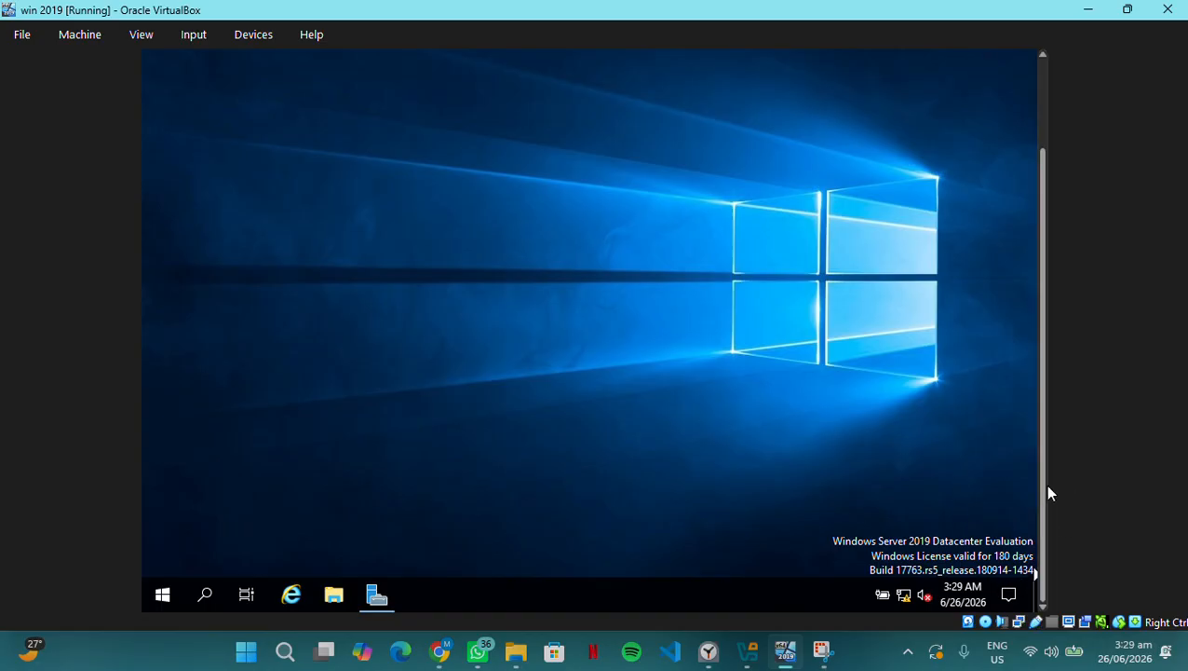
pyautogui.moveTo(1043, 492); pyautogui.dragTo(1036, 401)
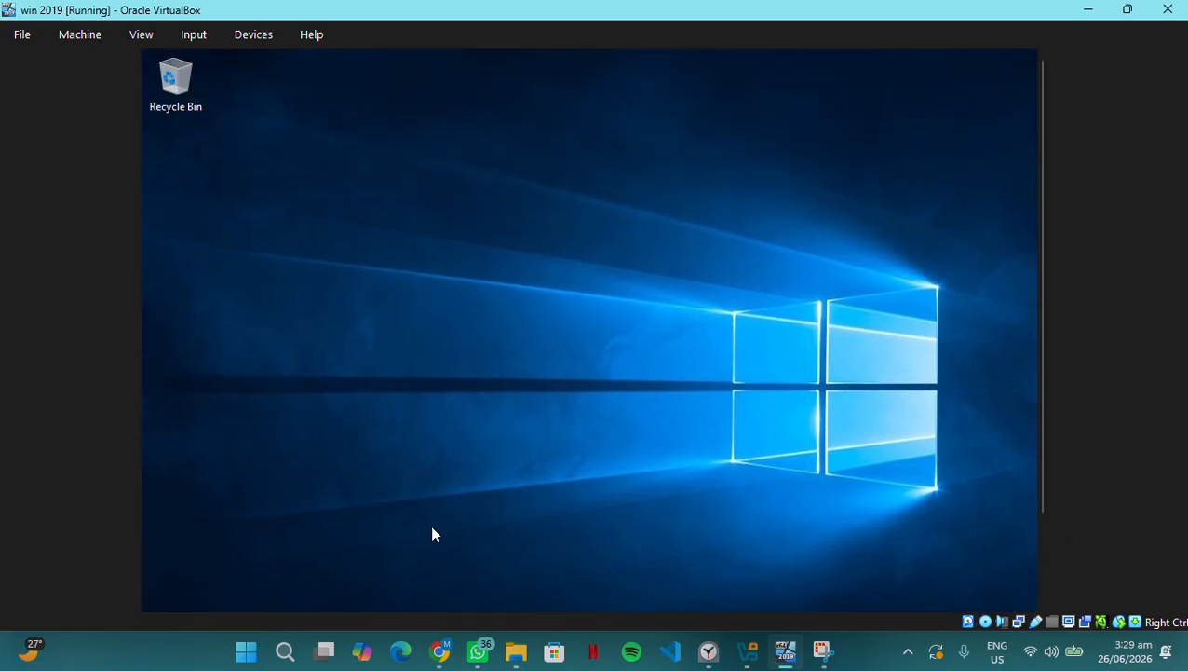
# Check the Administrator hardening procedure in Chrome, return to the virtual machine and open Computer Management
pyautogui.click(441, 653)
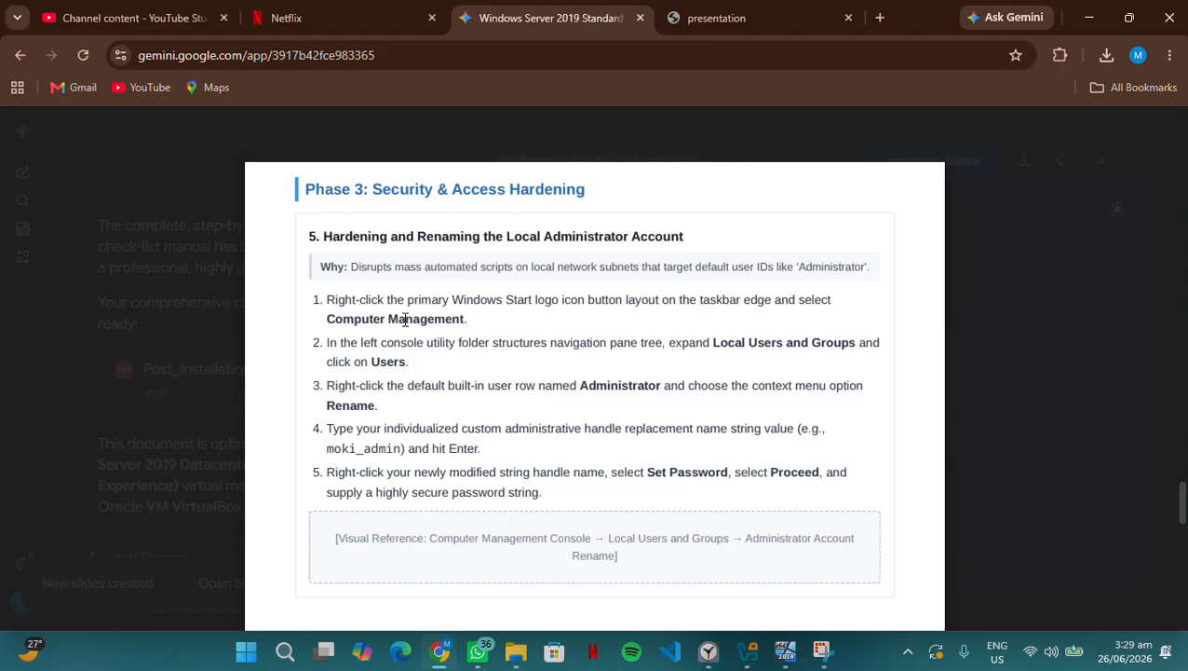
pyautogui.click(780, 659)
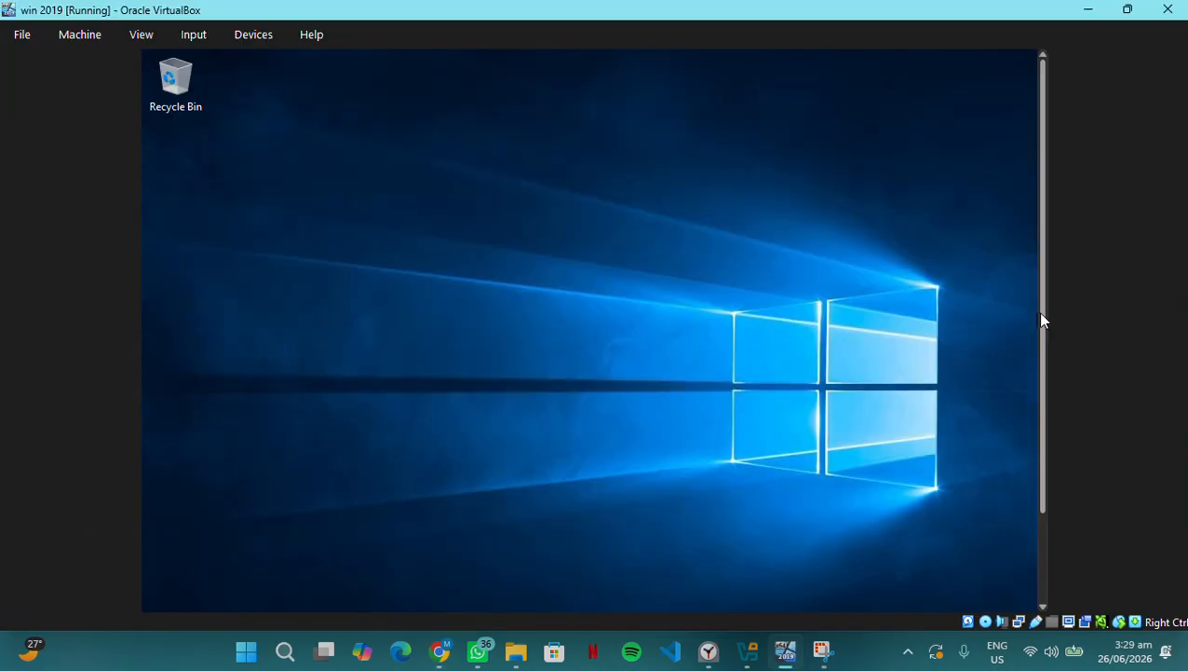
pyautogui.scroll(-2, 1041, 319)
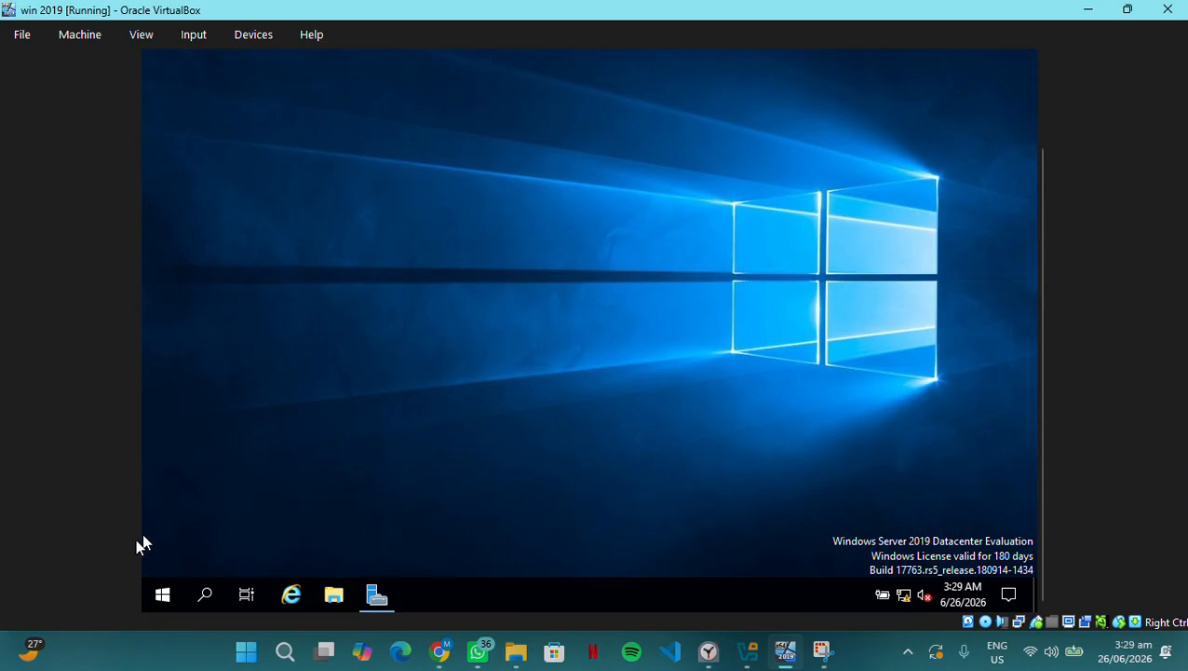
pyautogui.rightClick(157, 583)
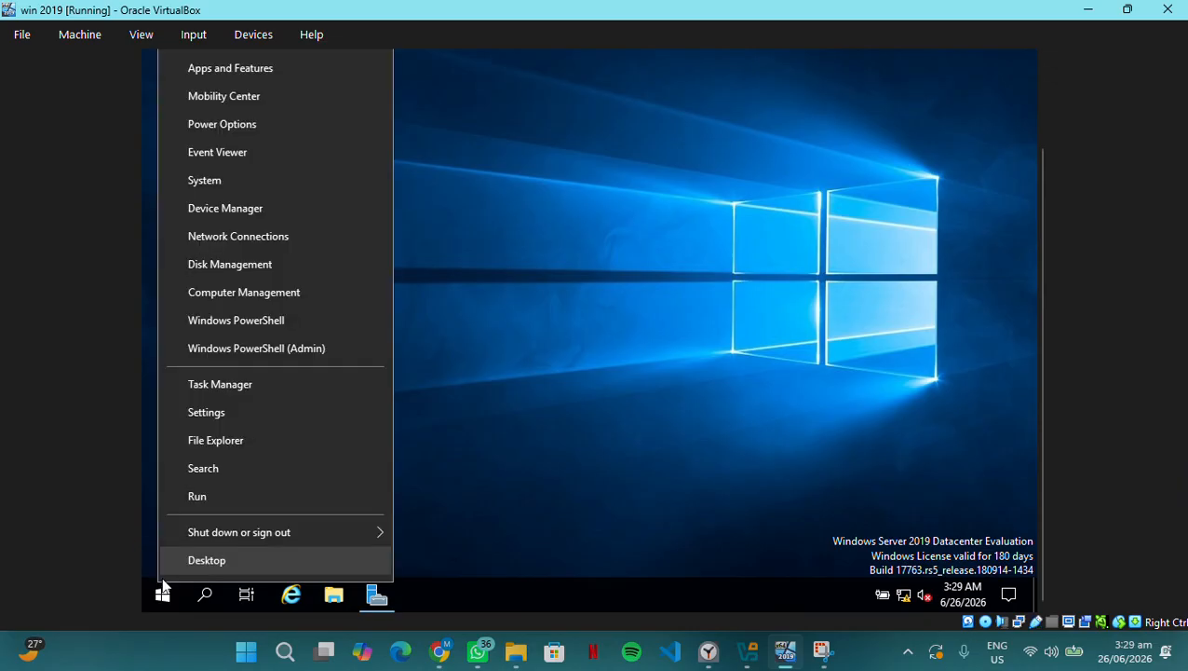
pyautogui.click(235, 291)
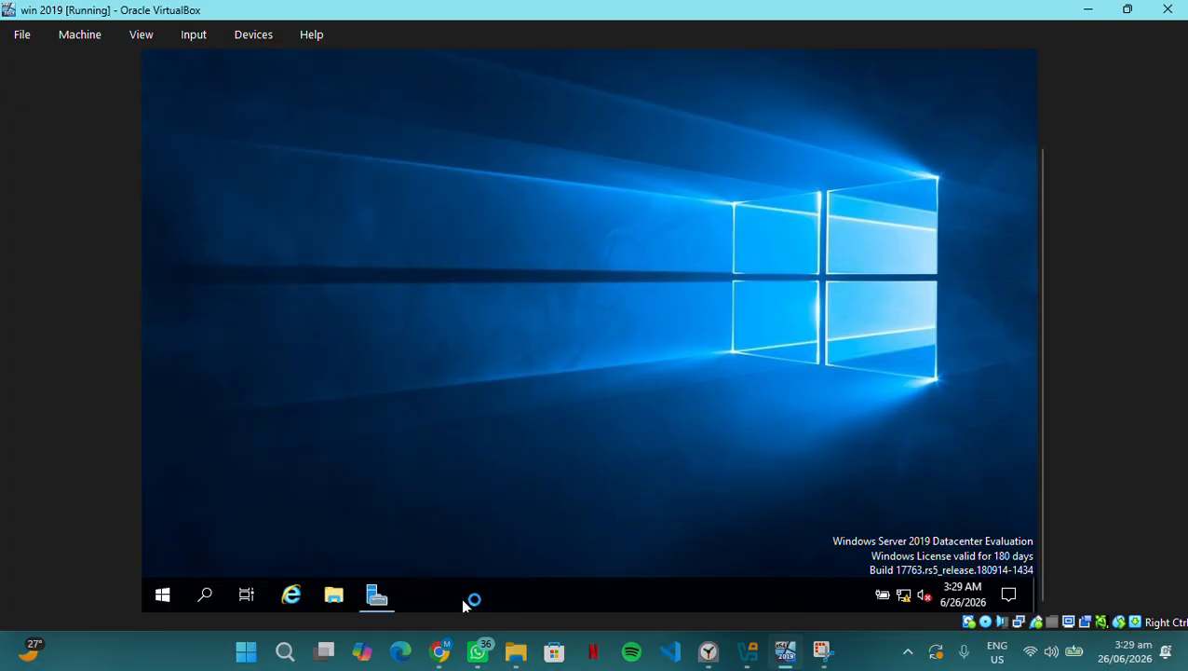
# Consult the checklist in Chrome again, then expand Local Users and Groups in Computer Management and show the Users folder
pyautogui.click(443, 653)
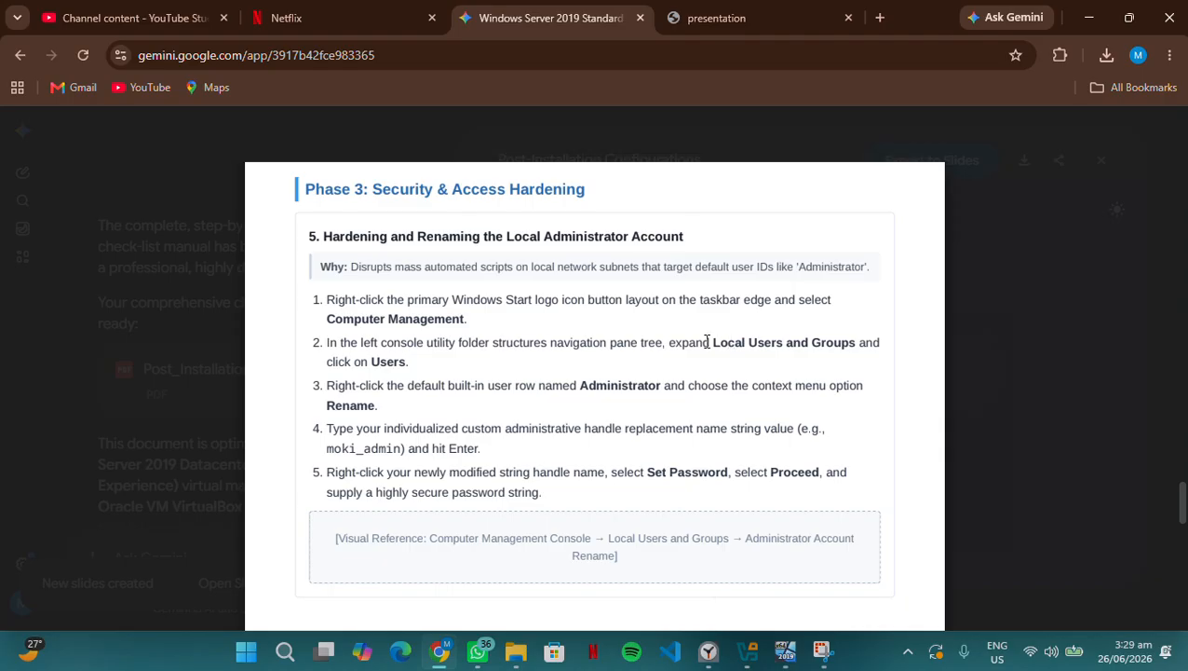
pyautogui.click(783, 651)
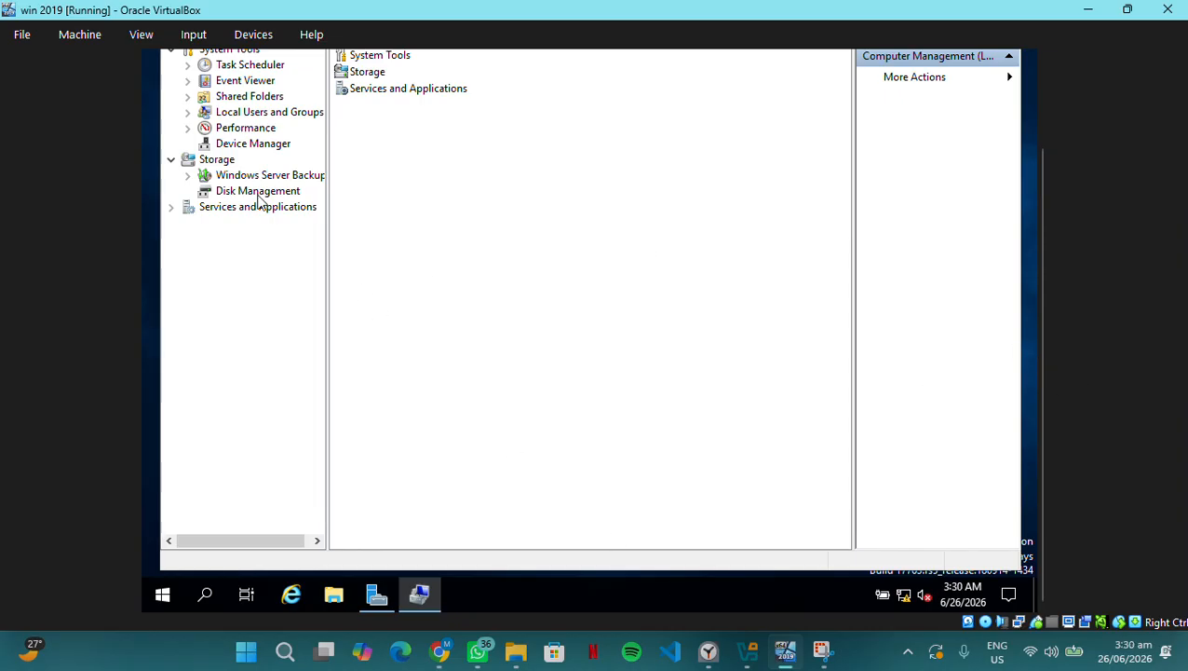
pyautogui.click(189, 113)
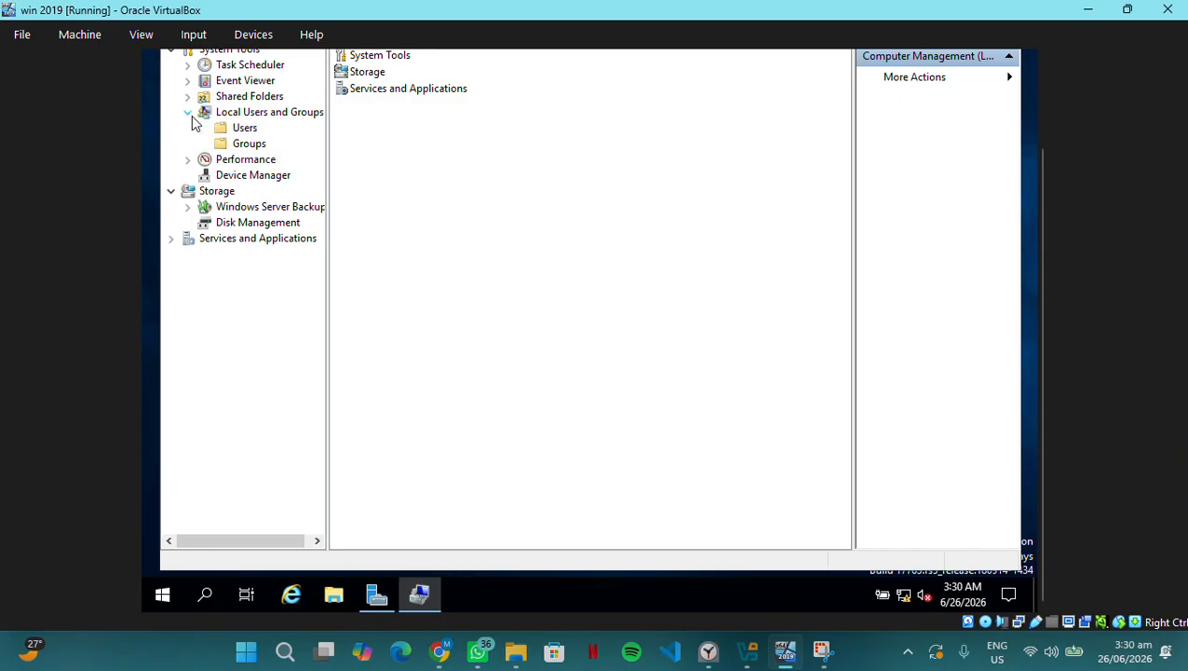
pyautogui.click(248, 133)
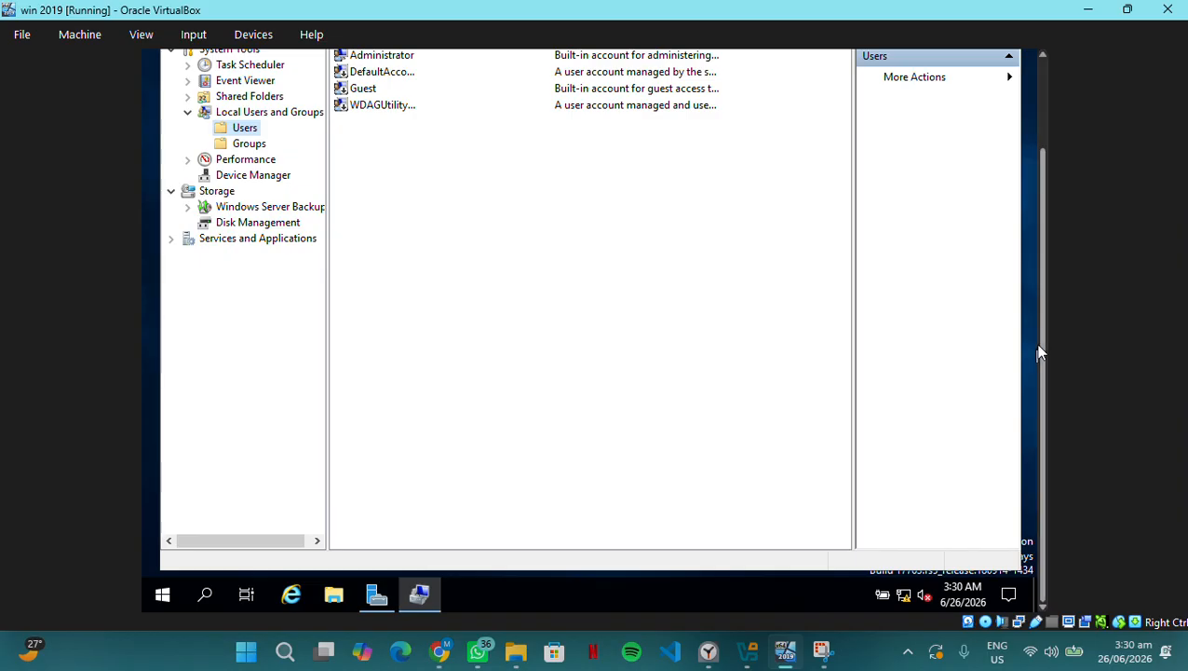
pyautogui.moveTo(1041, 352); pyautogui.dragTo(1037, 210)
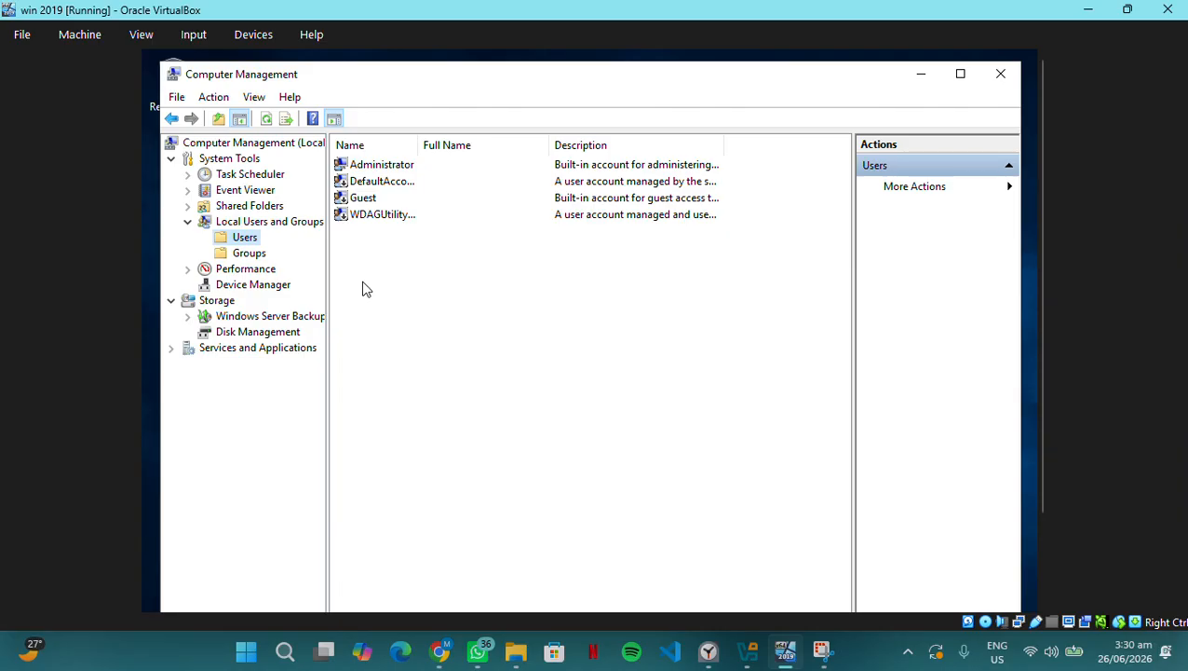
# Switch to Chrome, read the checklist's instructions for renaming Administrator and setting its password, and return to the virtual machine
pyautogui.click(442, 649)
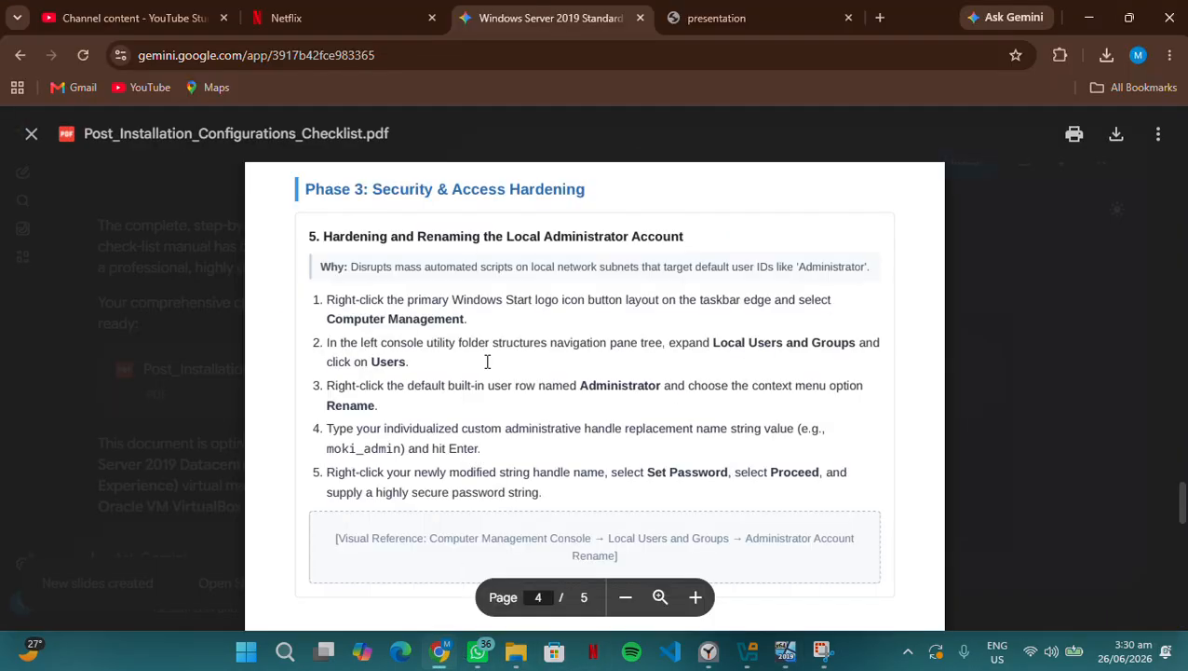
pyautogui.scroll(-1, 487, 362)
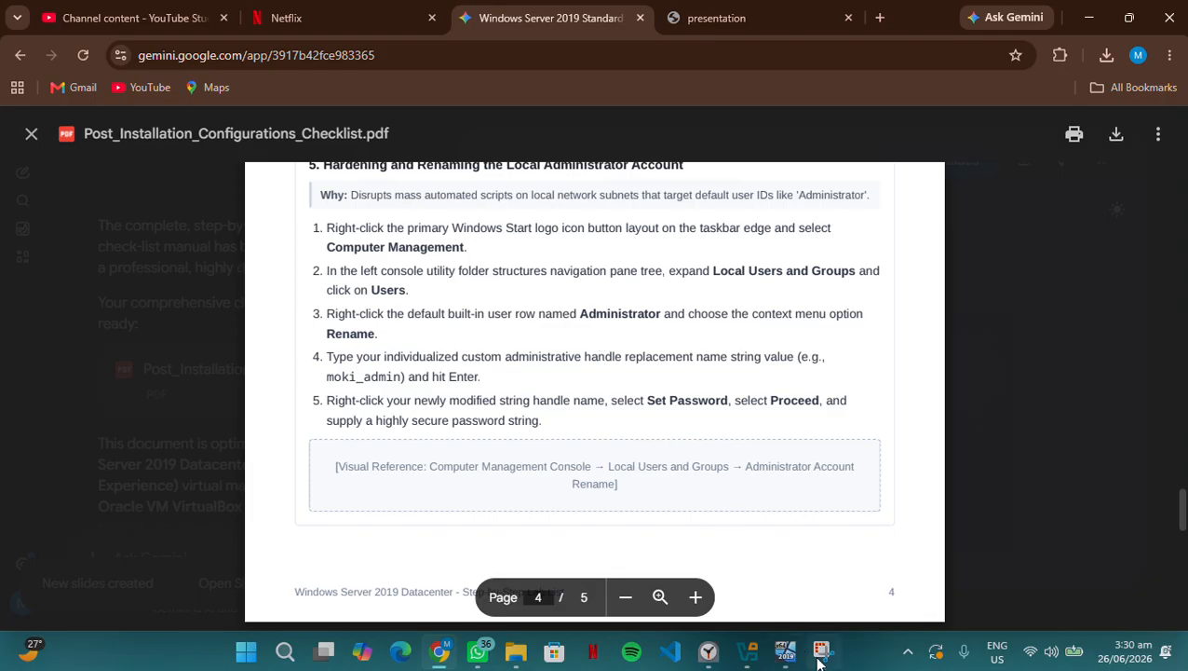
pyautogui.click(785, 650)
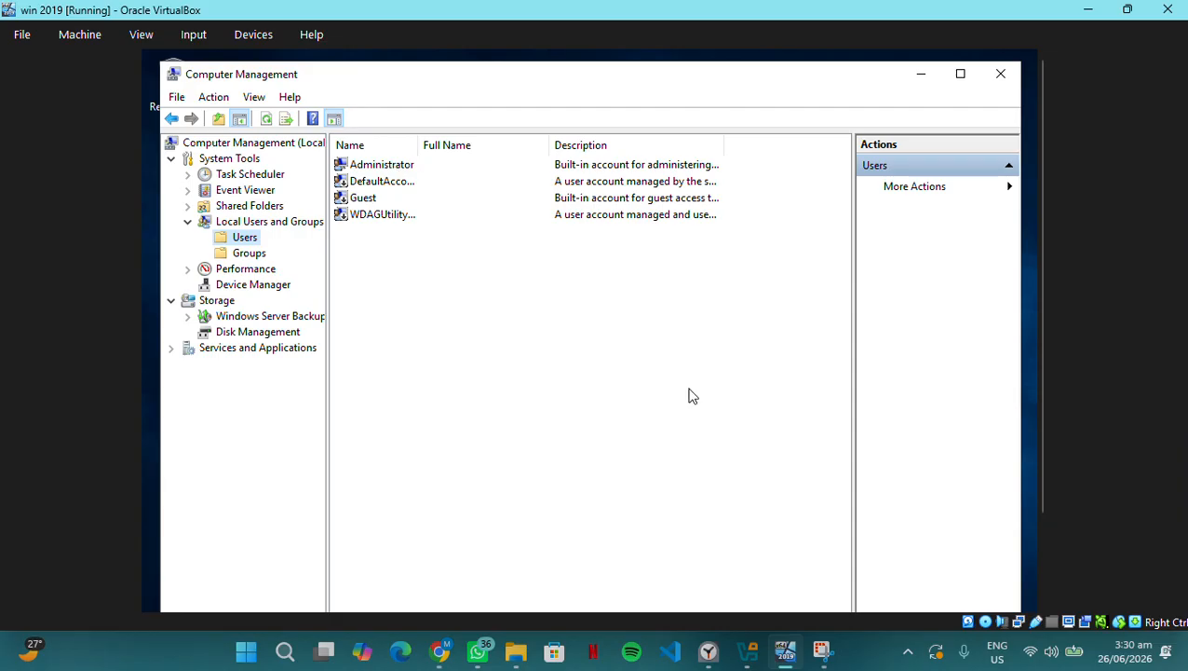
# Rename the built-in Administrator account to Group2, checking the checklist in Chrome before confirming the name
pyautogui.click(649, 429)
pyautogui.click(379, 164)
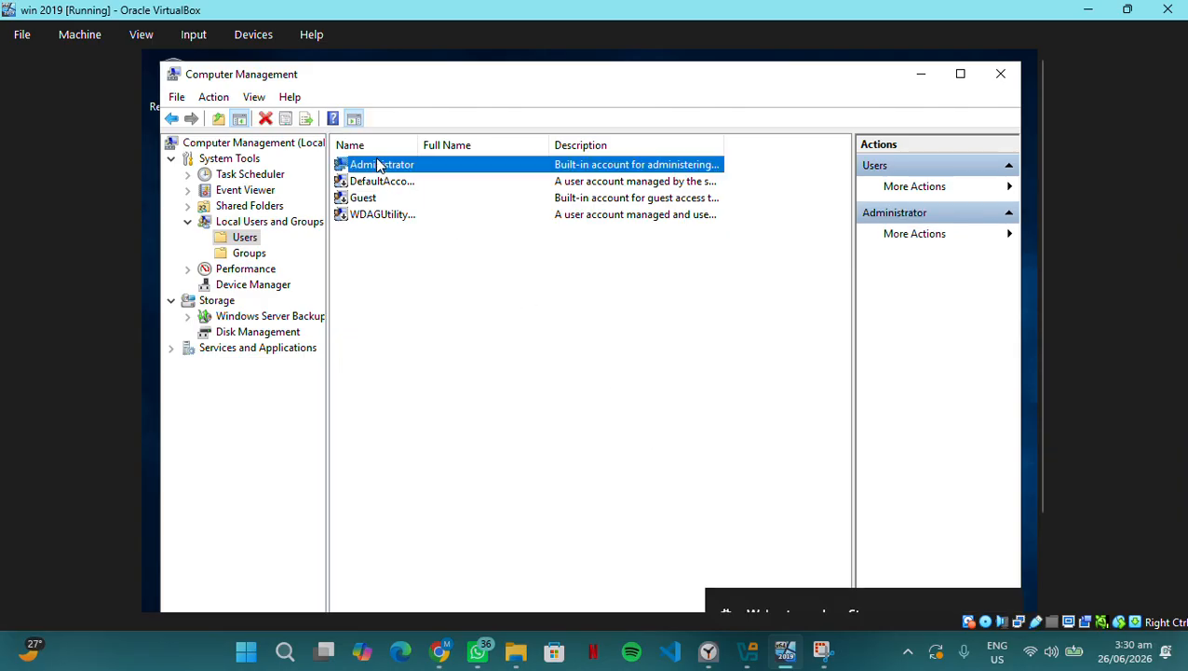
pyautogui.rightClick(379, 165)
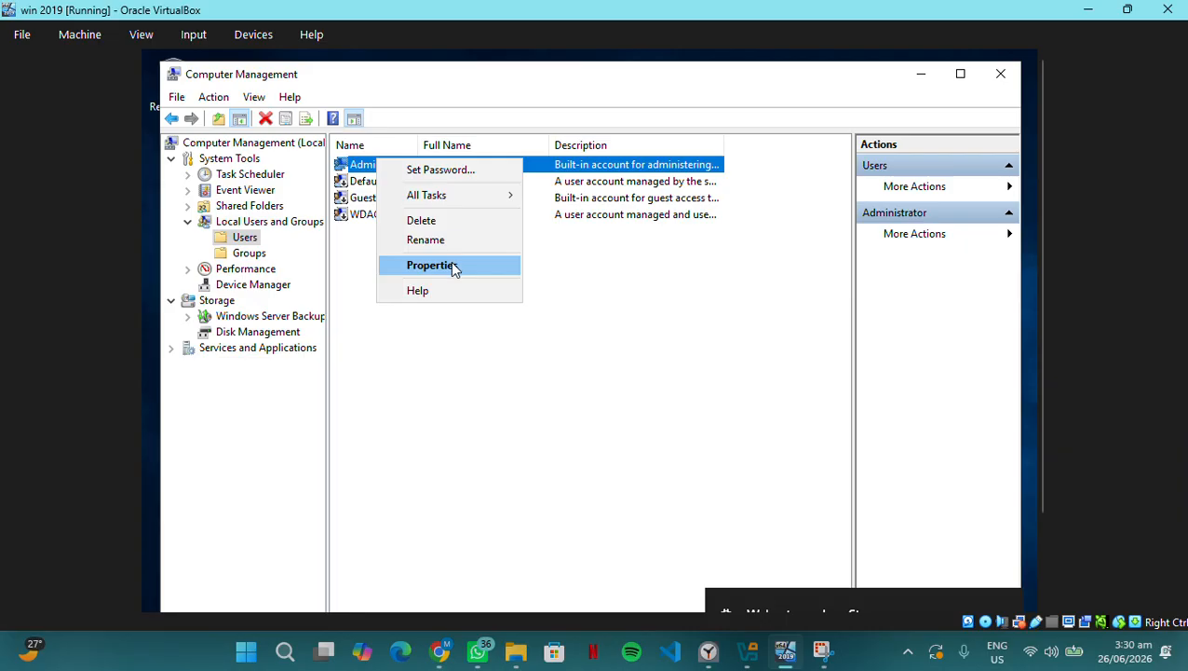
pyautogui.click(417, 242)
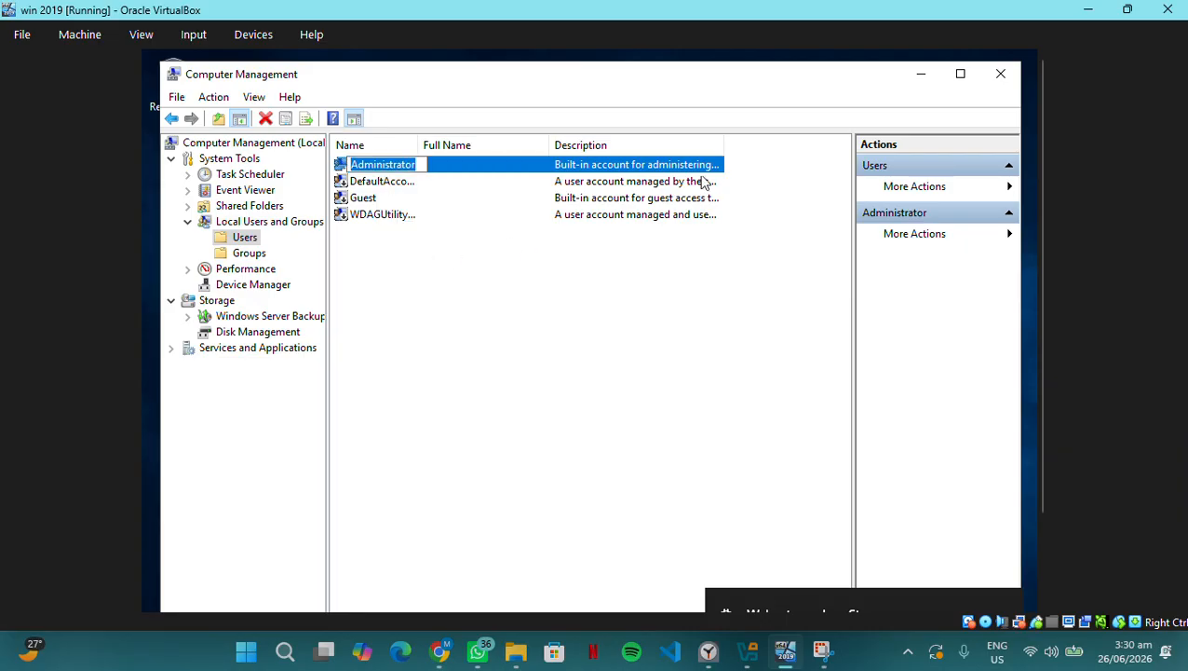
pyautogui.write('Gro')
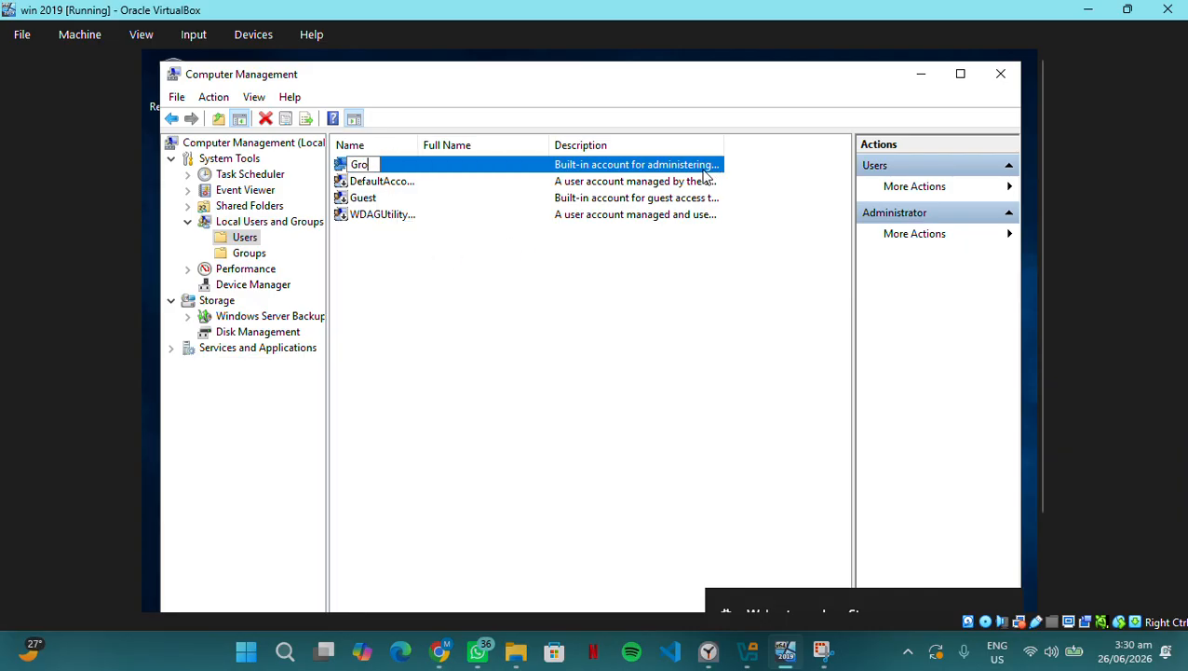
pyautogui.write('up2')
pyautogui.click(439, 652)
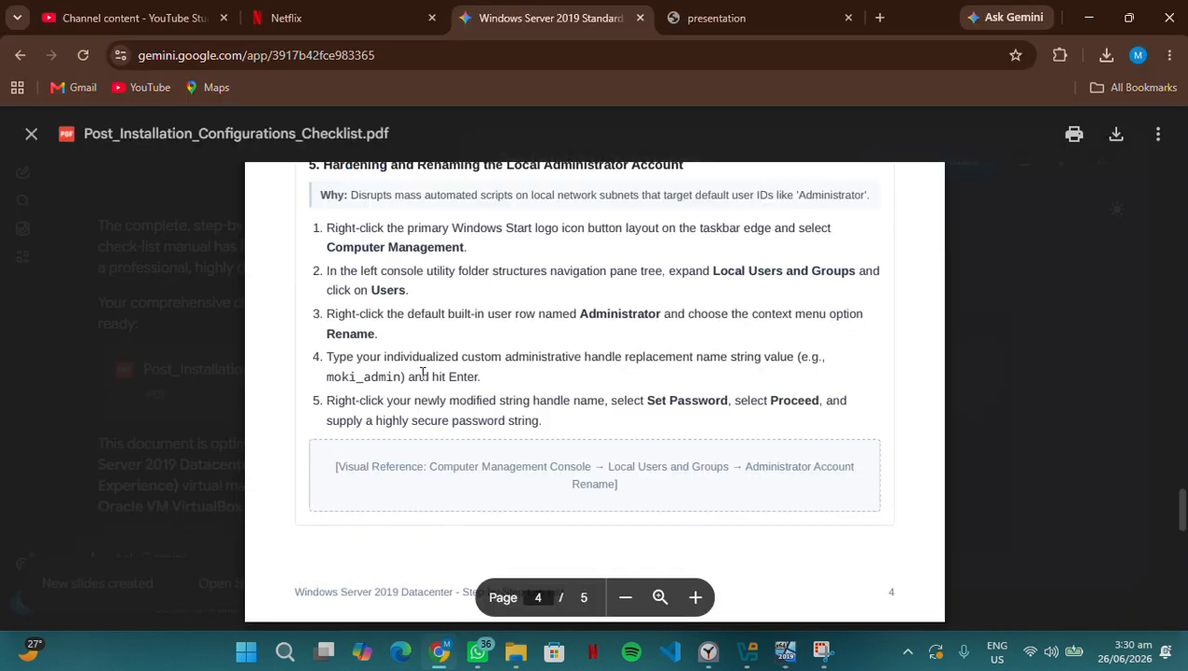
pyautogui.scroll(-2, 423, 373)
pyautogui.scroll(-2, 423, 374)
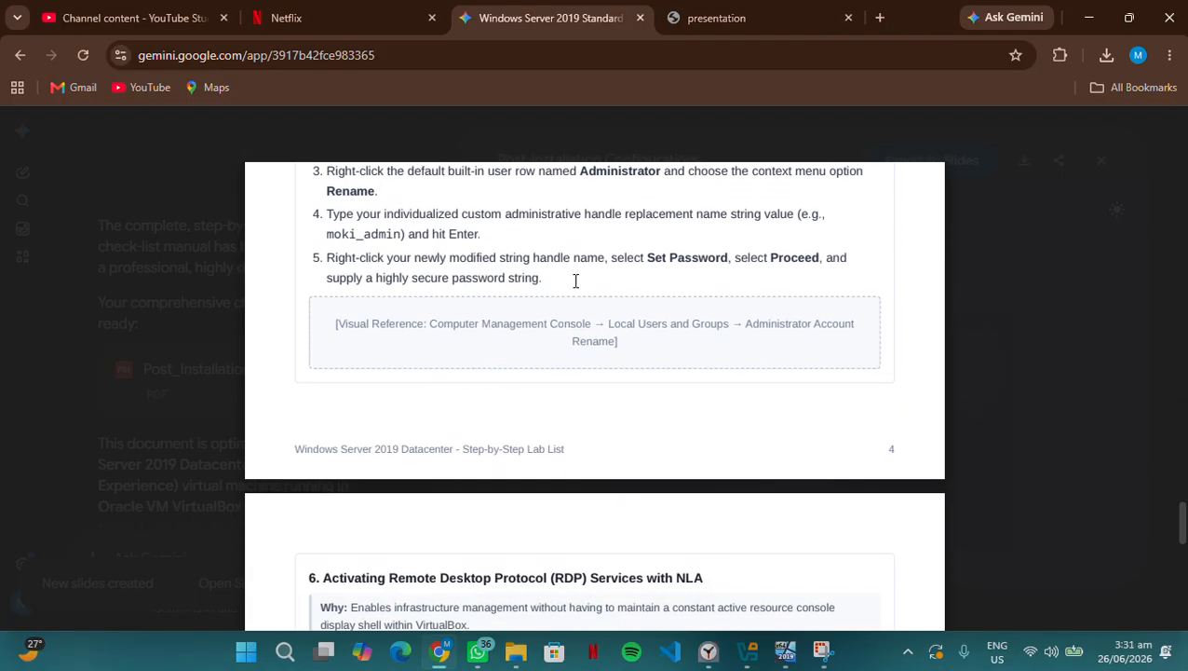
pyautogui.click(785, 650)
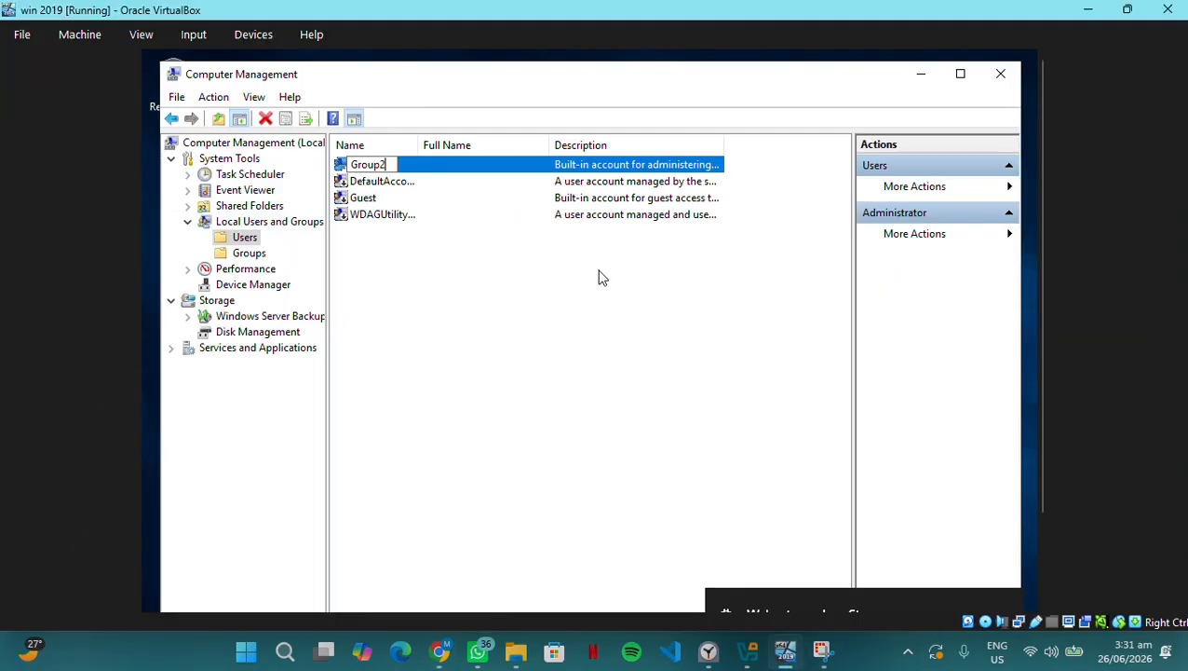
pyautogui.press('Return')
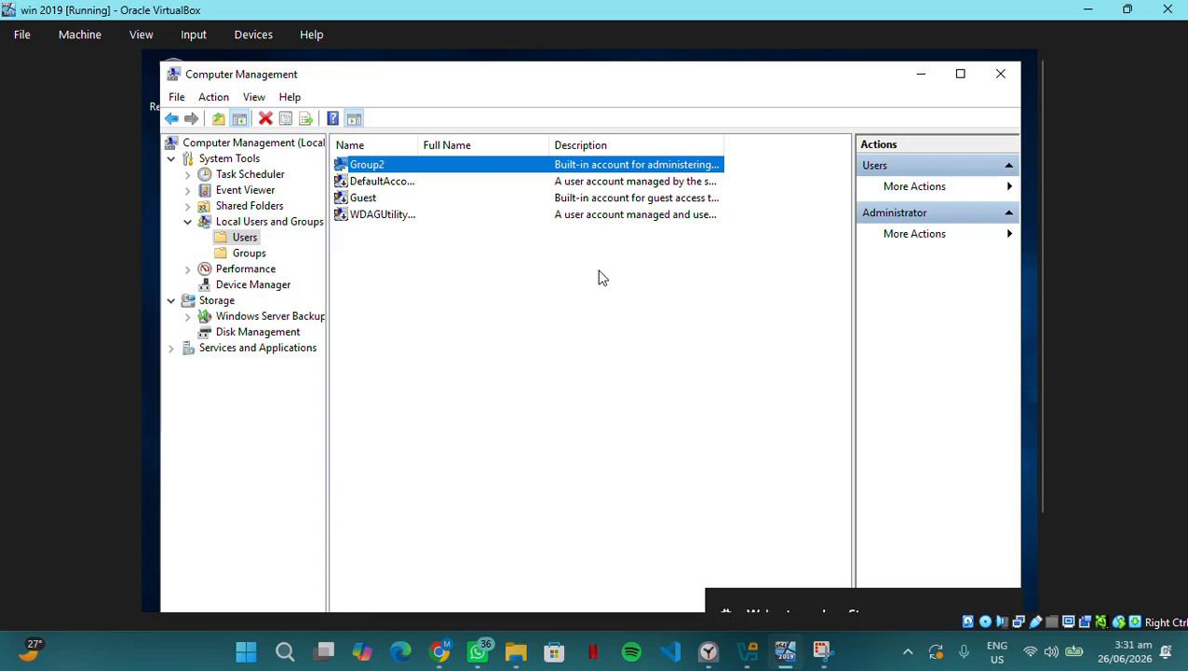
pyautogui.click(600, 278)
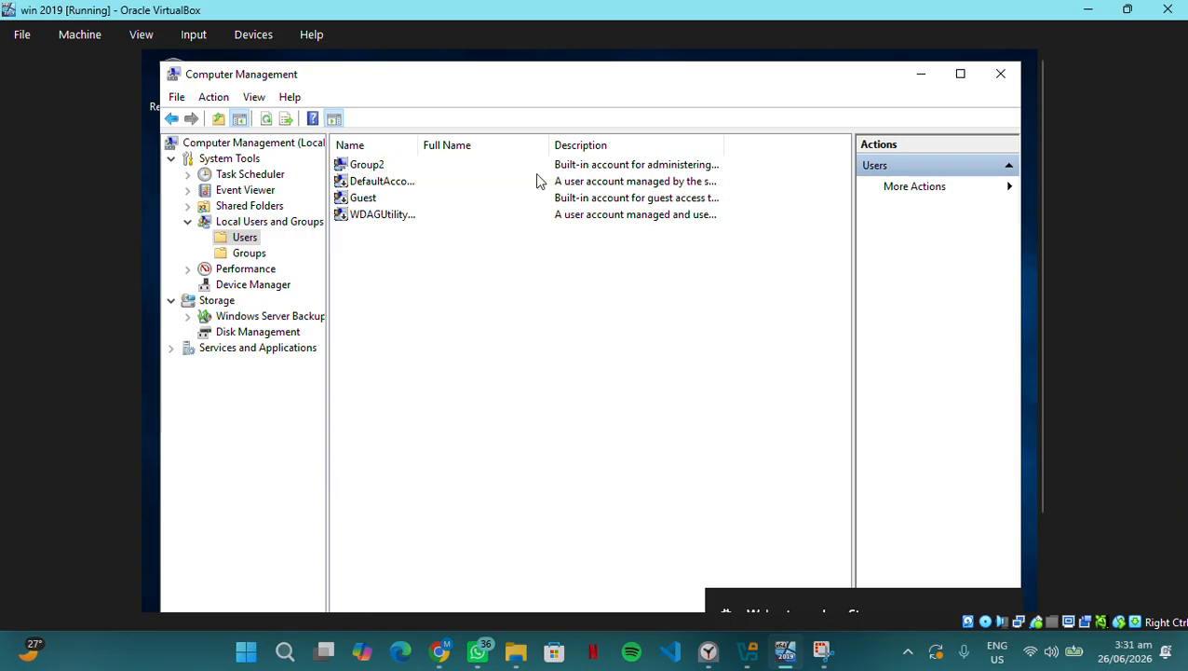
# Sort the user list by description in descending order and select the Group2 account
pyautogui.click(560, 149)
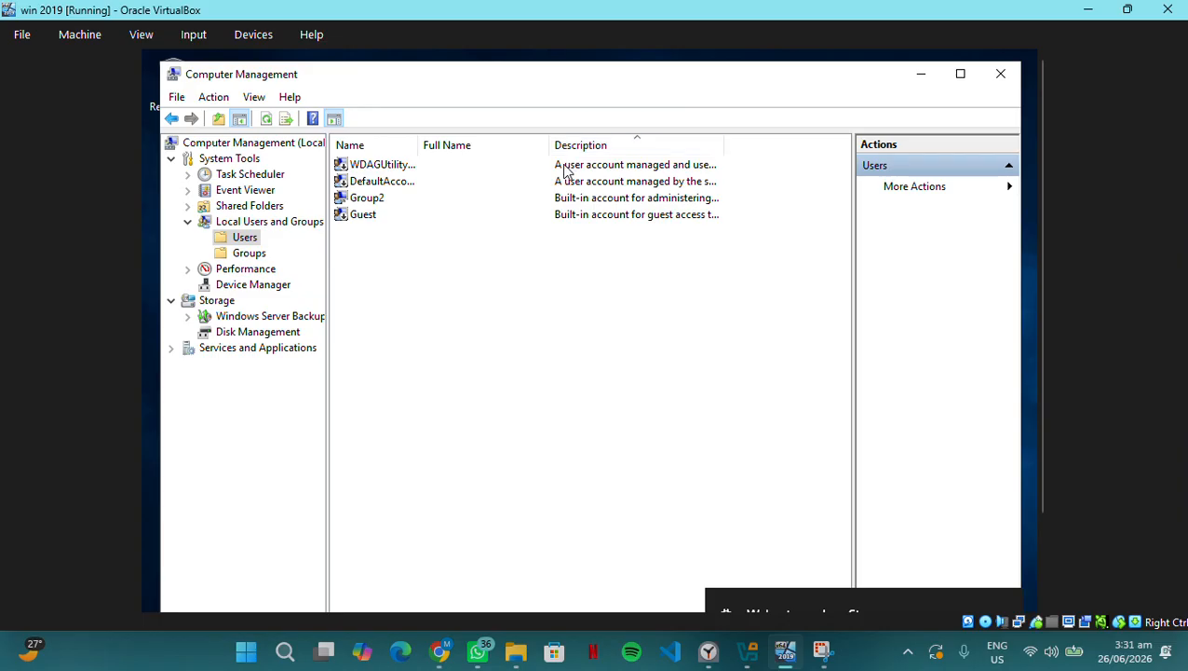
pyautogui.click(557, 146)
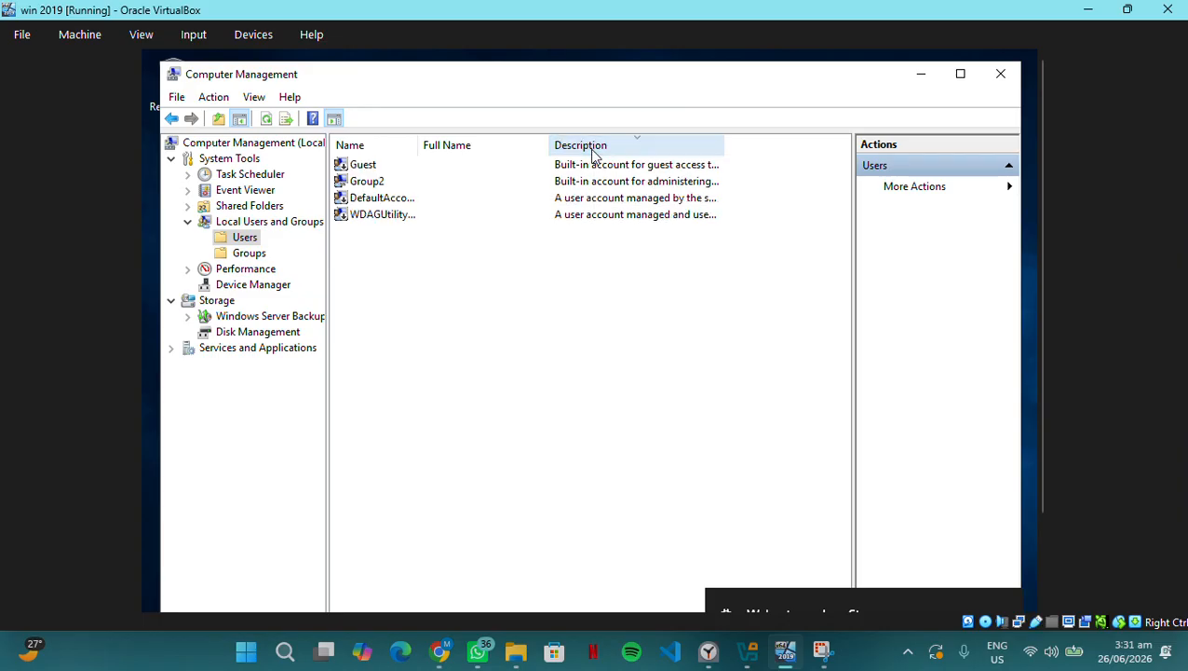
pyautogui.click(500, 183)
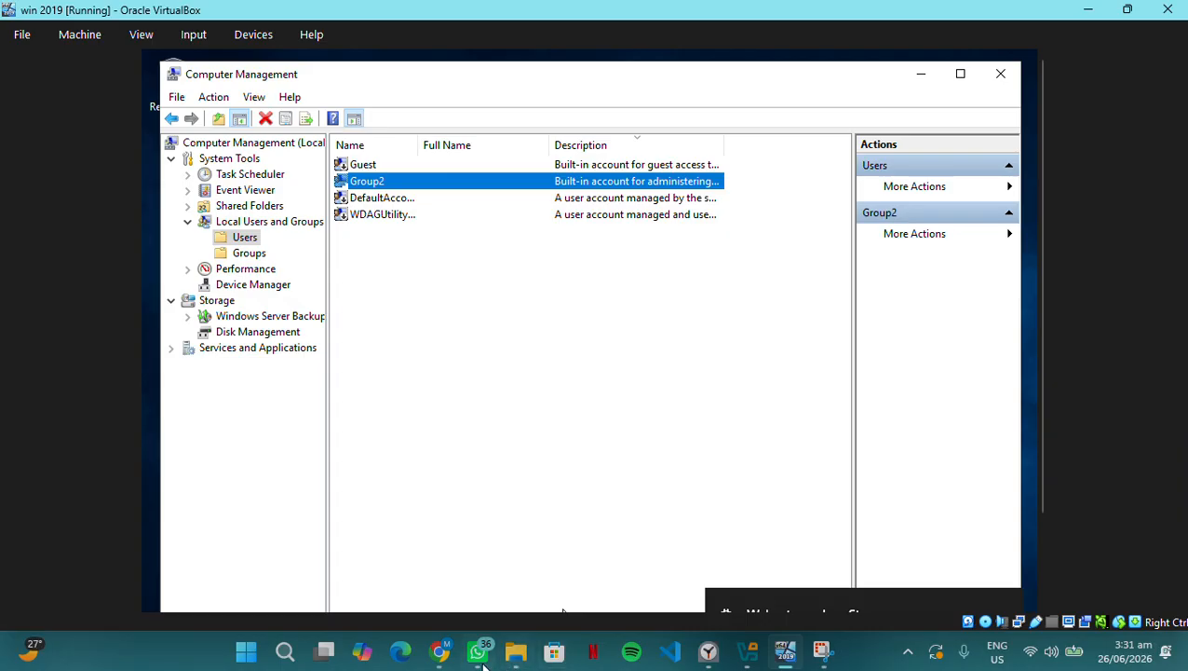
# Reset the Group2 account's password after checking the checklist in Chrome, proceeding past the warning and entering and confirming the new account password
pyautogui.click(438, 651)
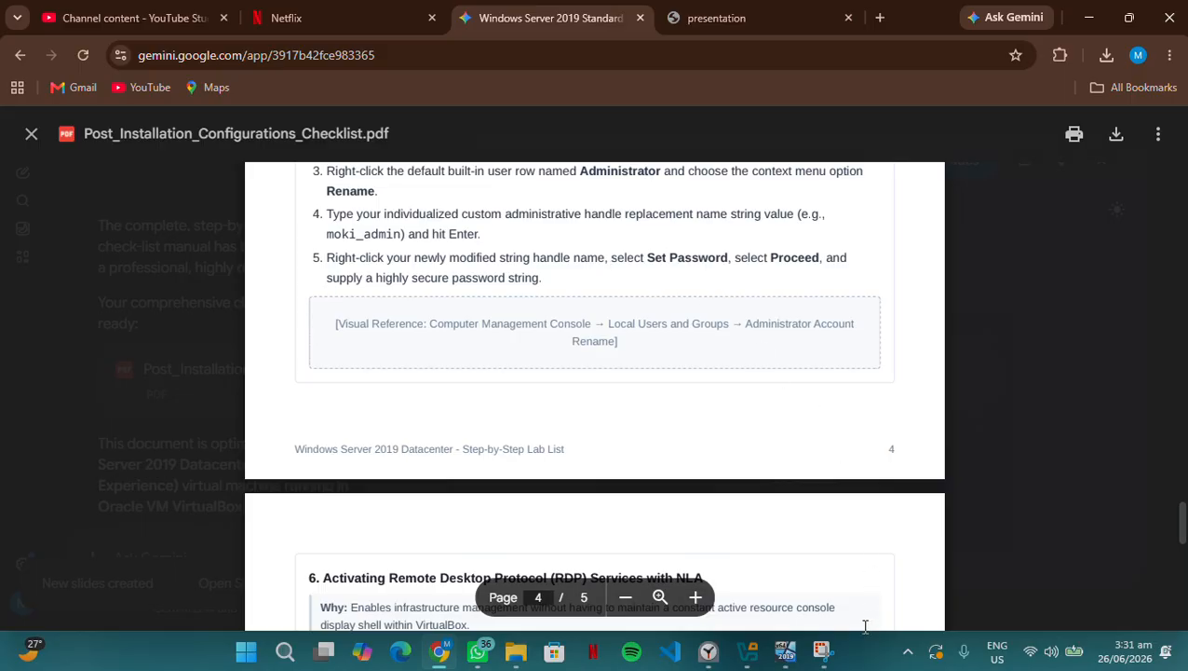
pyautogui.click(785, 657)
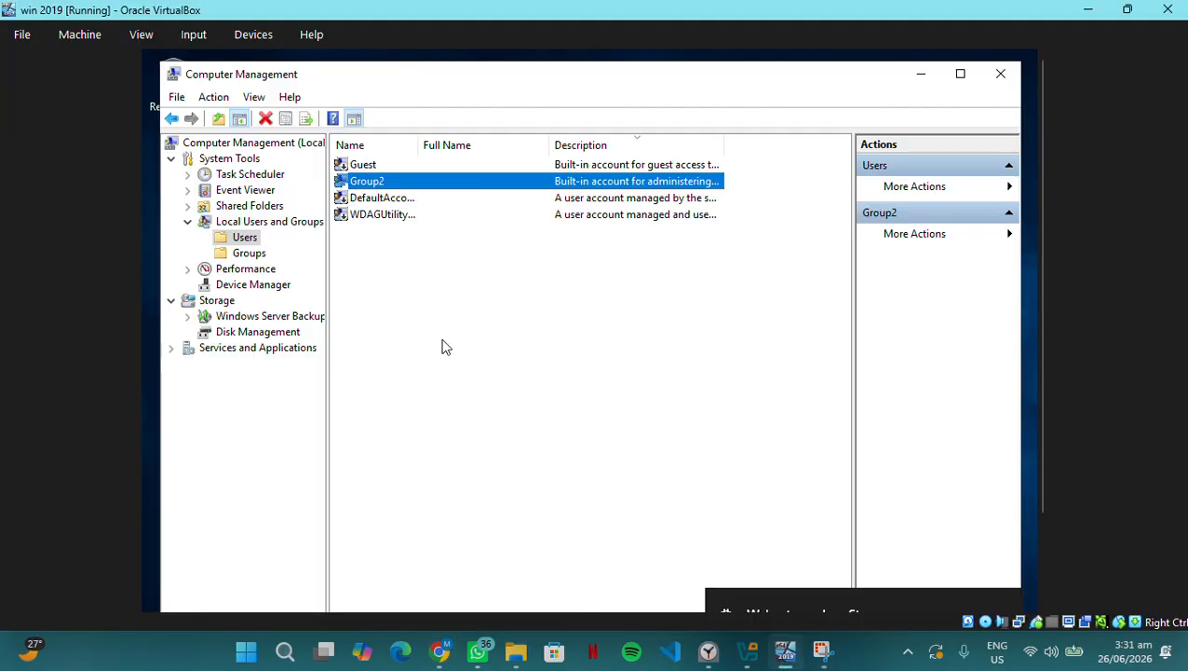
pyautogui.rightClick(380, 183)
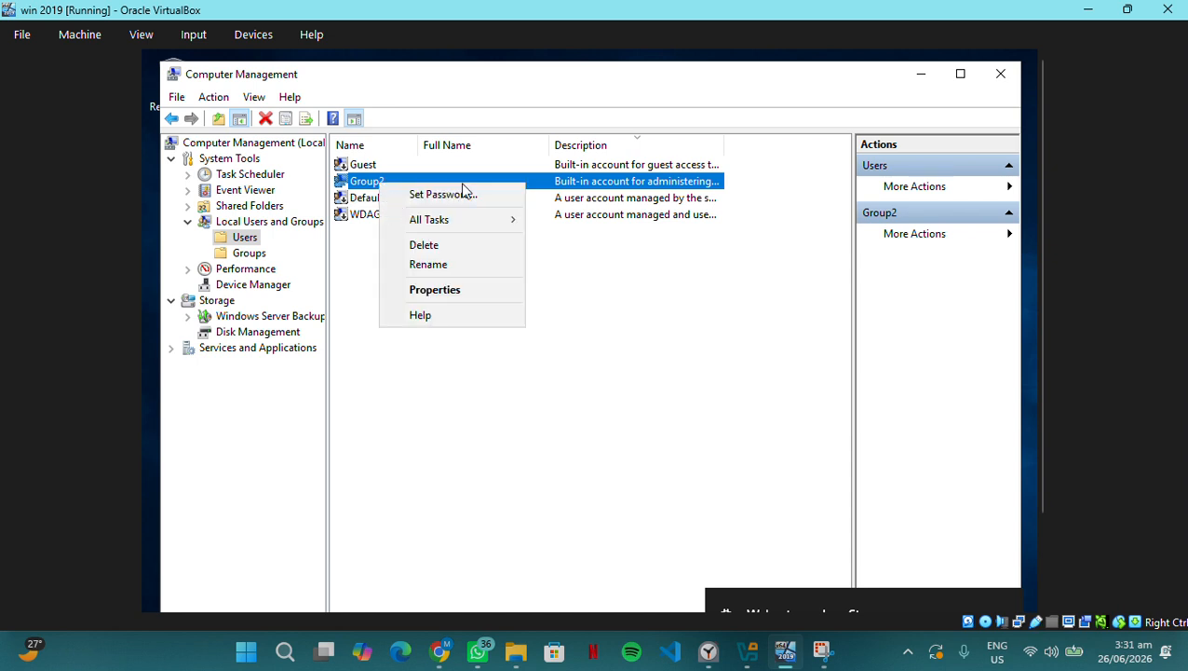
pyautogui.click(481, 199)
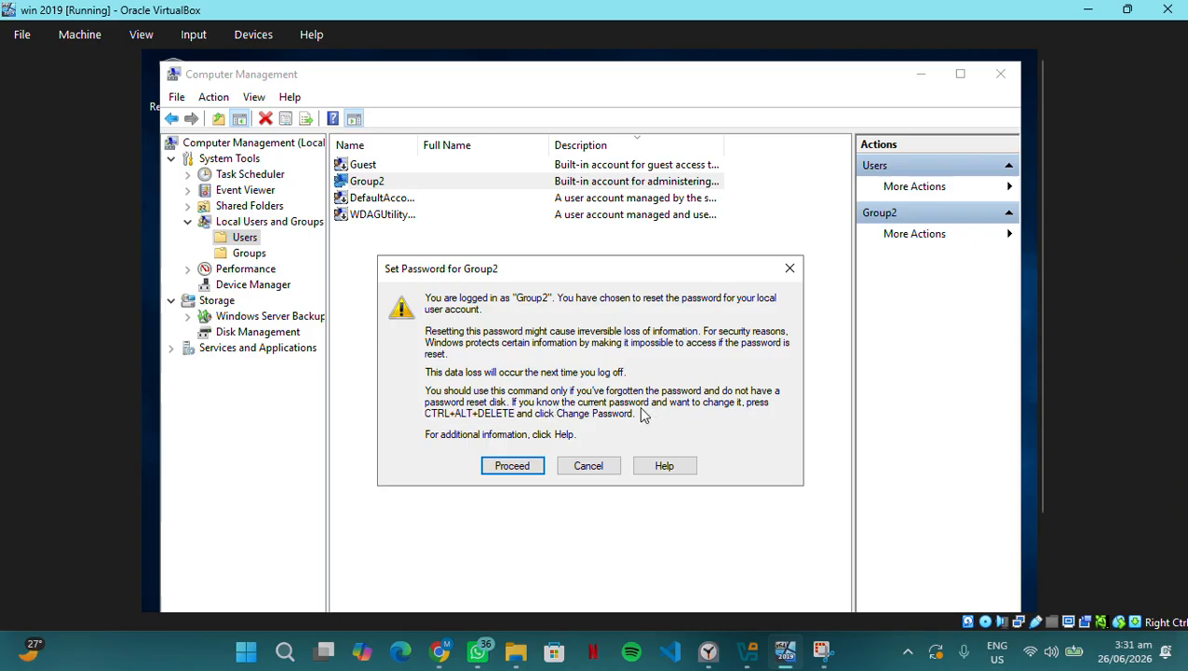
pyautogui.click(514, 466)
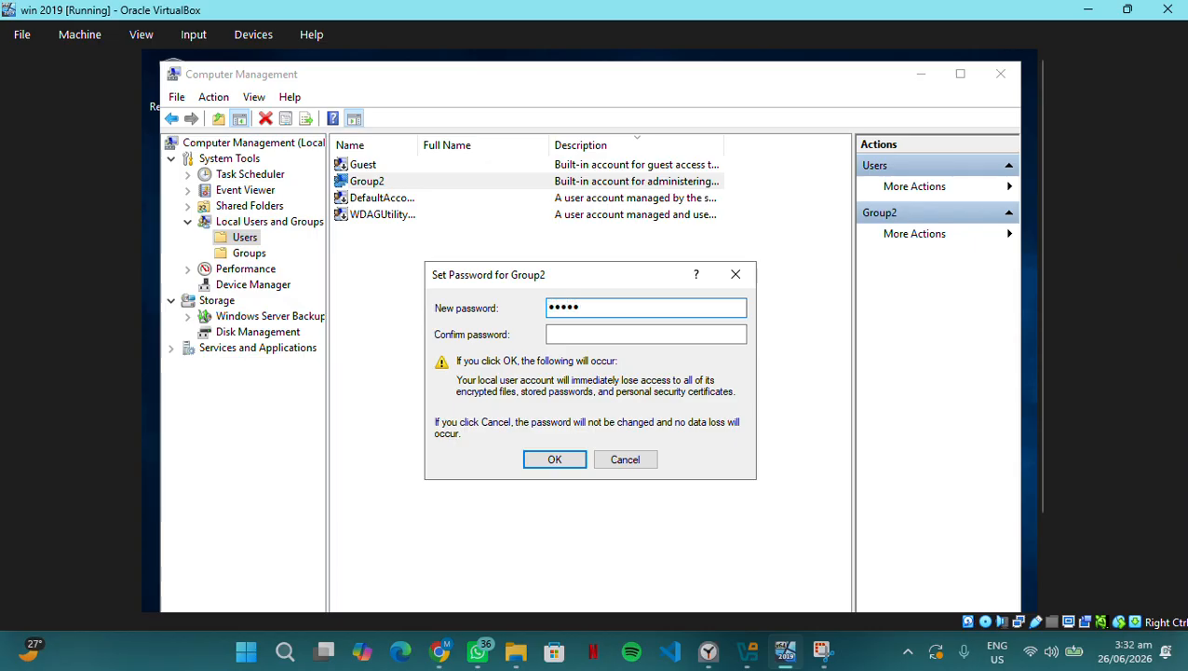
pyautogui.click(552, 333)
pyautogui.write('•')
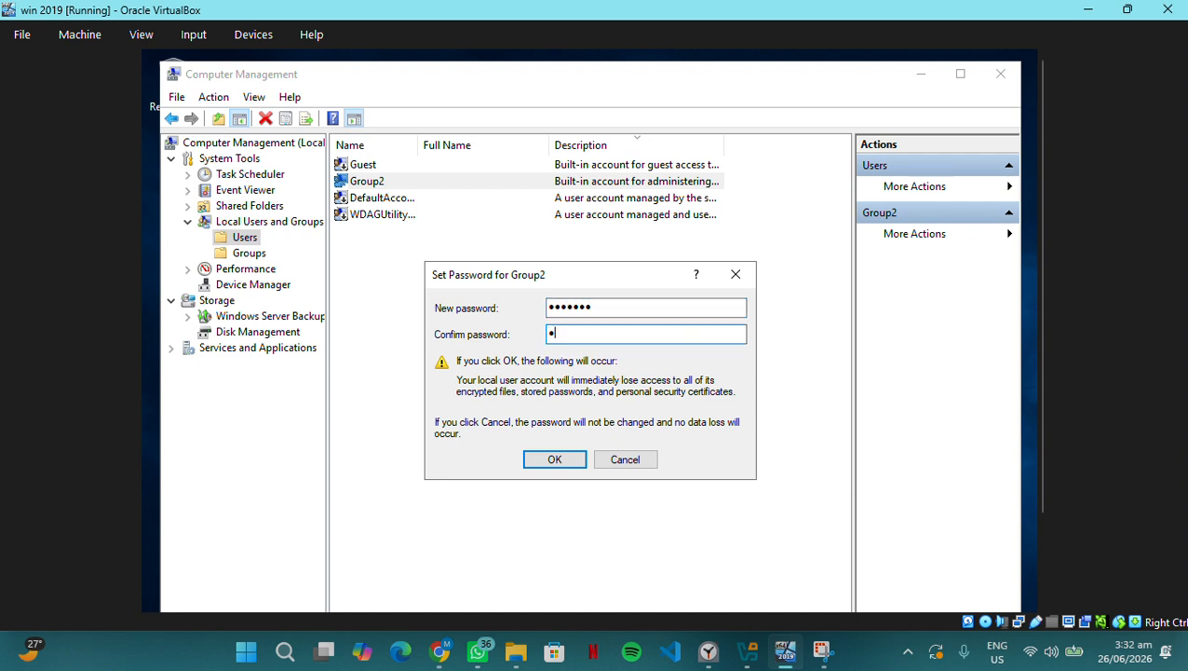
pyautogui.write('••')
pyautogui.click(555, 459)
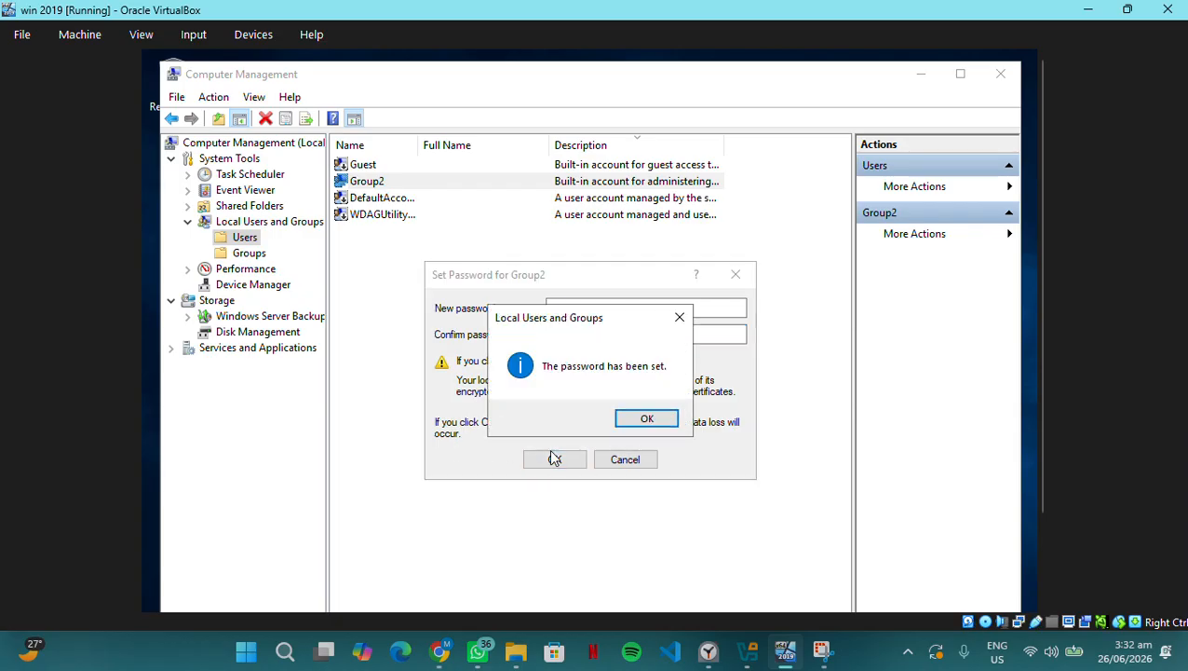
pyautogui.click(639, 418)
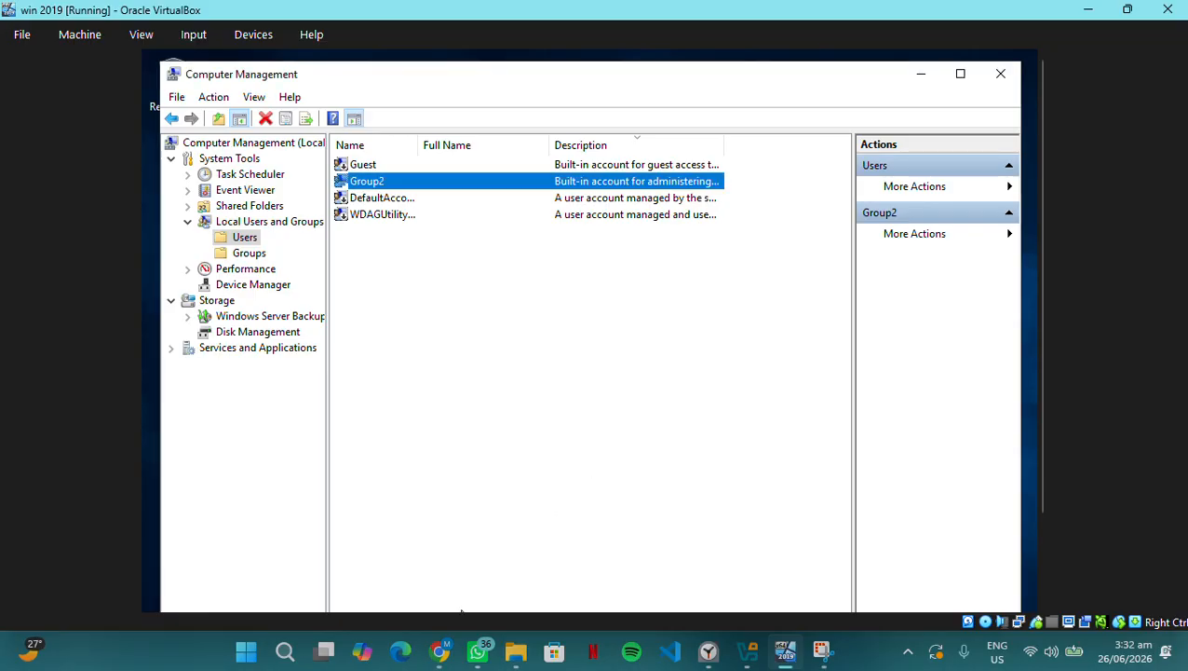
# Switch to Chrome, read the checklist's section 6 on activating Remote Desktop with NLA, and return to the virtual machine
pyautogui.click(439, 650)
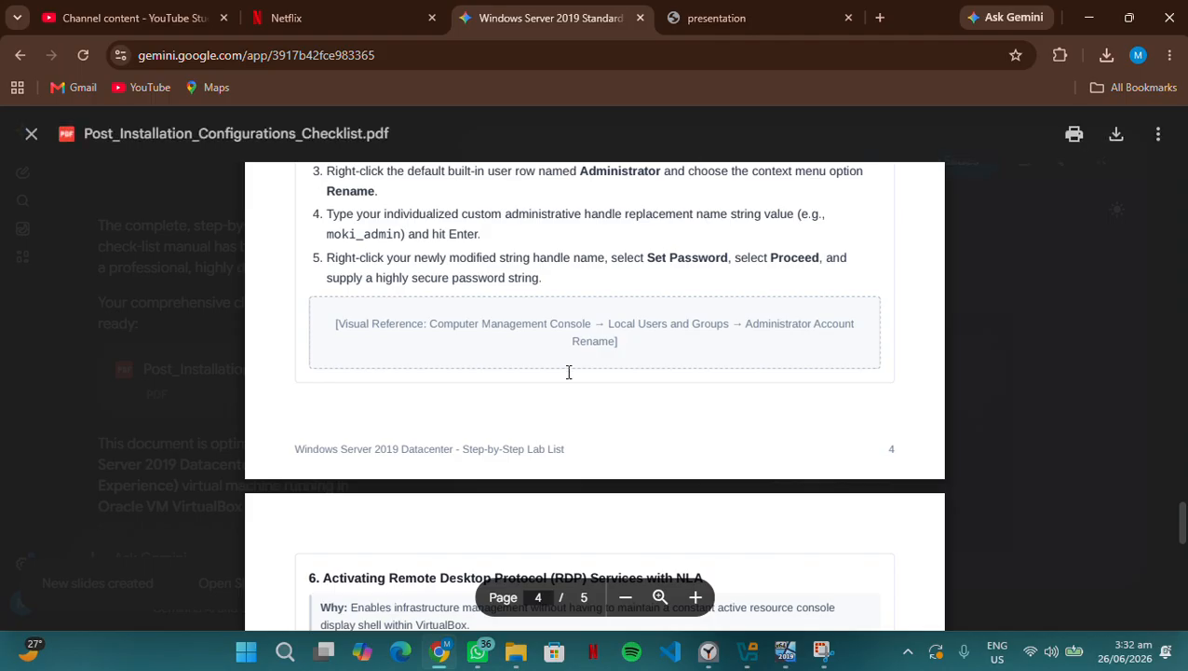
pyautogui.scroll(-1, 571, 369)
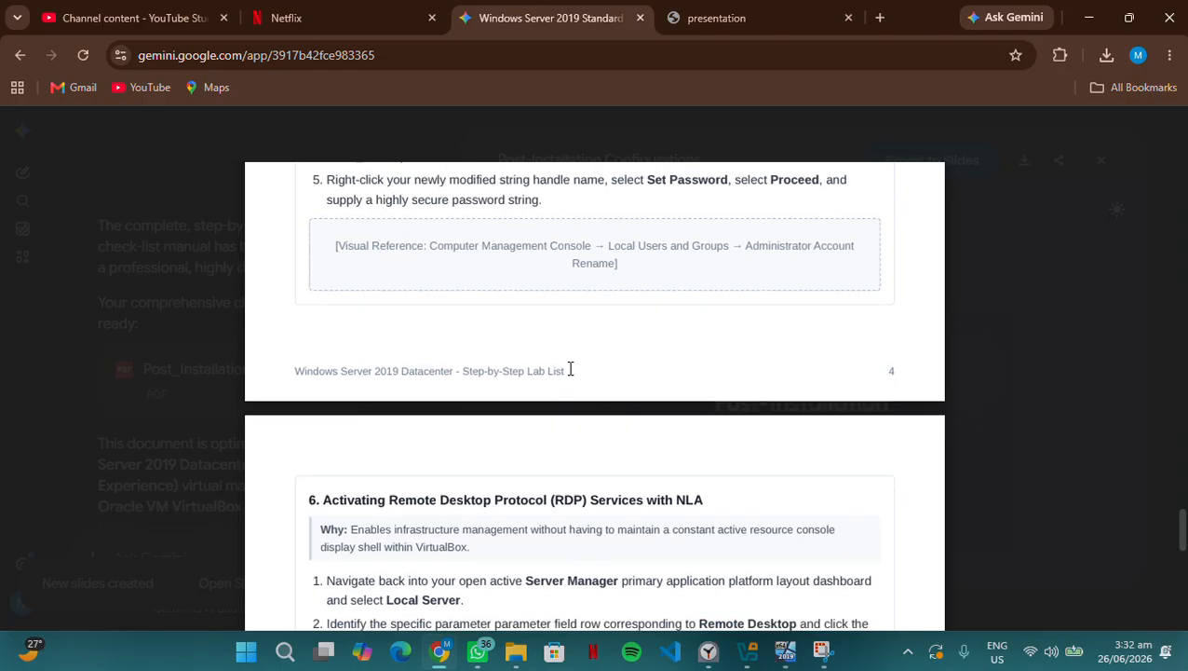
pyautogui.scroll(-3, 571, 369)
pyautogui.scroll(-2, 571, 369)
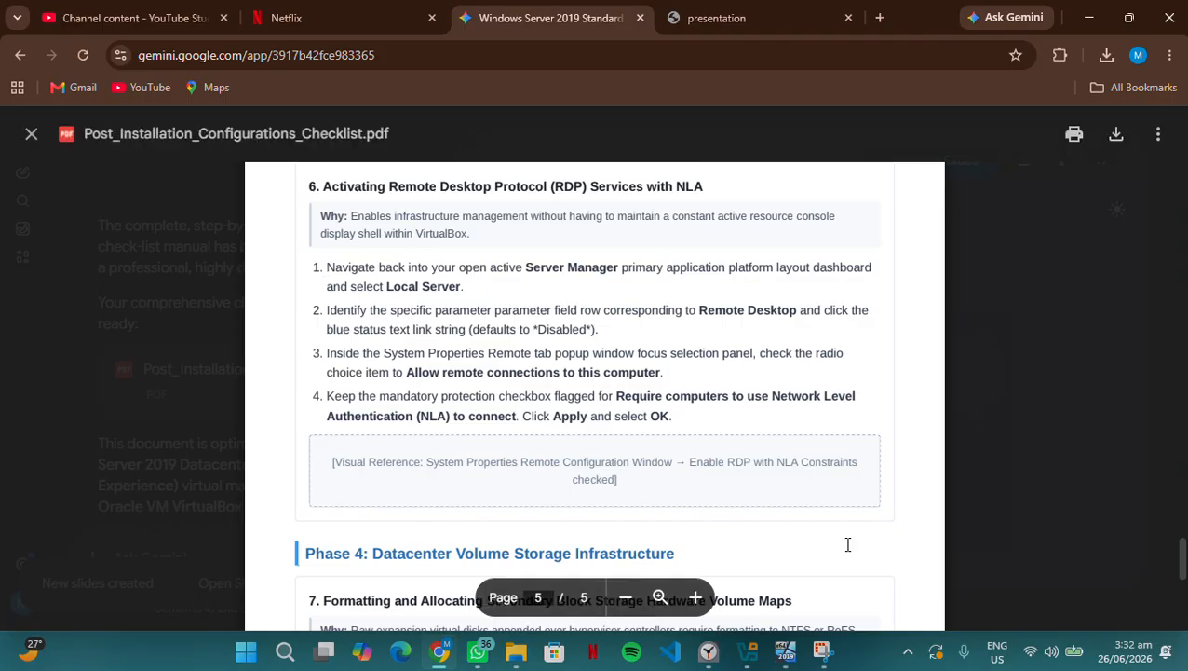
pyautogui.click(785, 652)
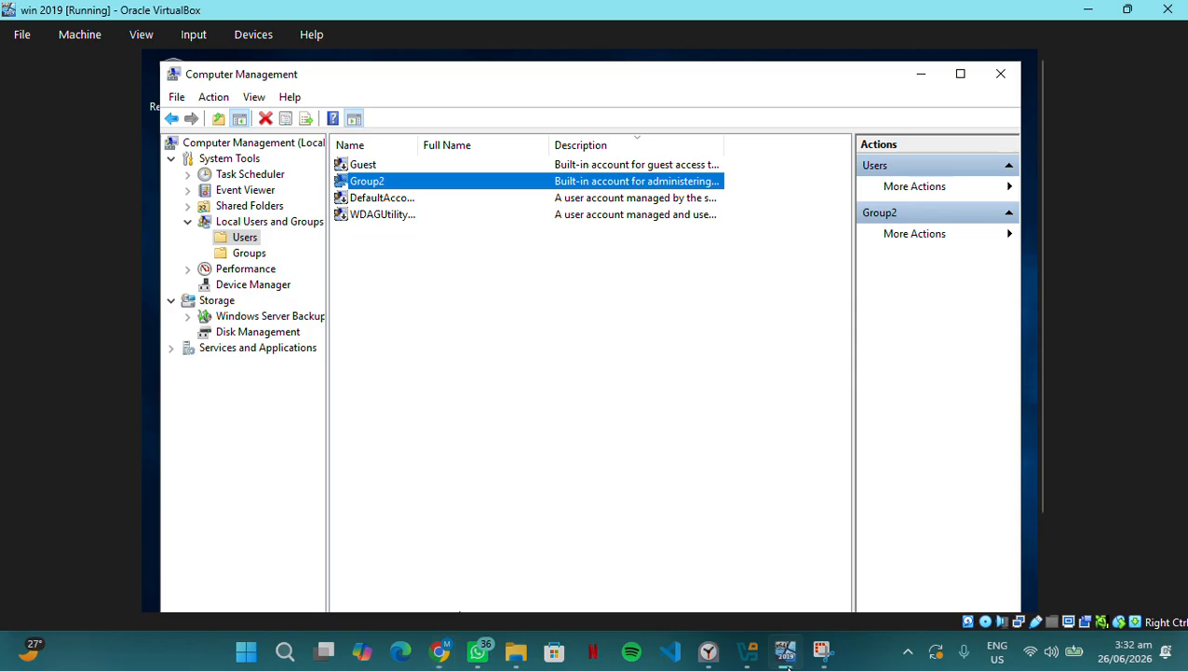
# Minimize Computer Management, bring up Server Manager's Local Server page, and open its Remote Desktop settings, rechecking the checklist in Chrome
pyautogui.click(921, 74)
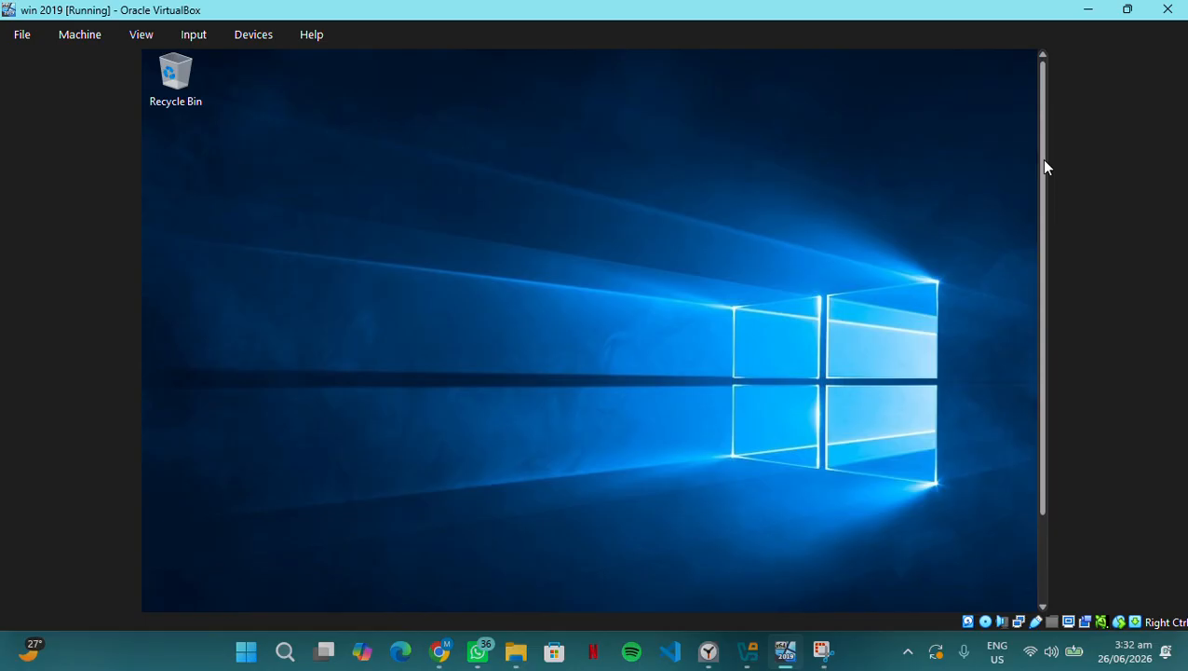
pyautogui.scroll(-3, 1040, 158)
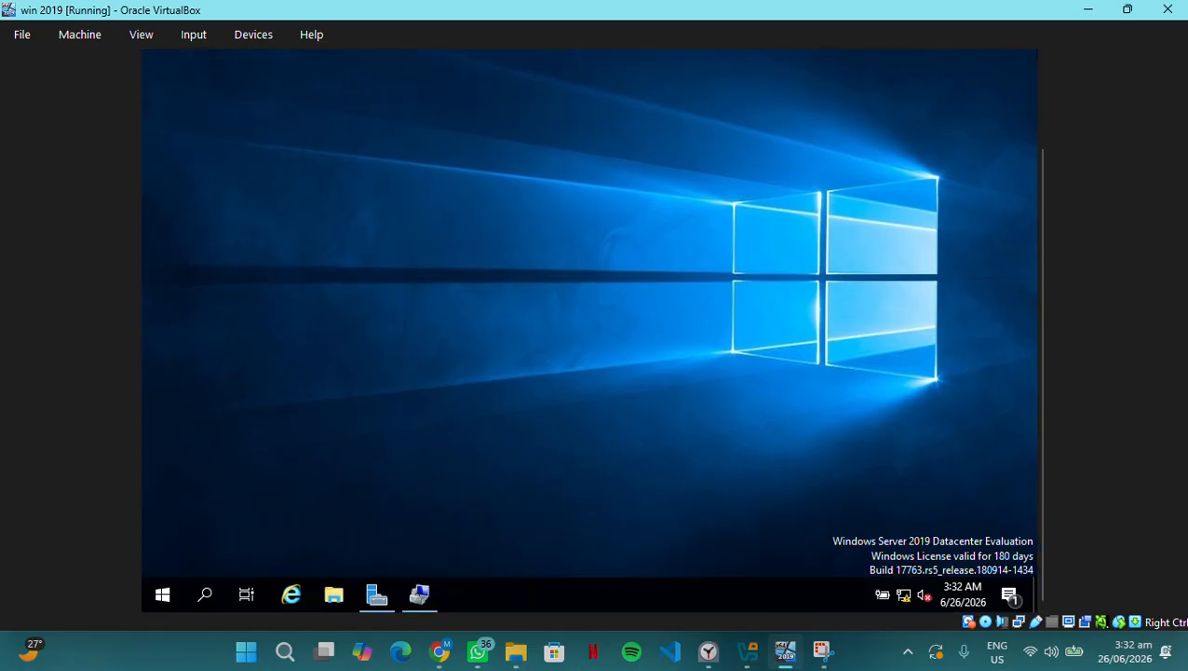
pyautogui.click(377, 593)
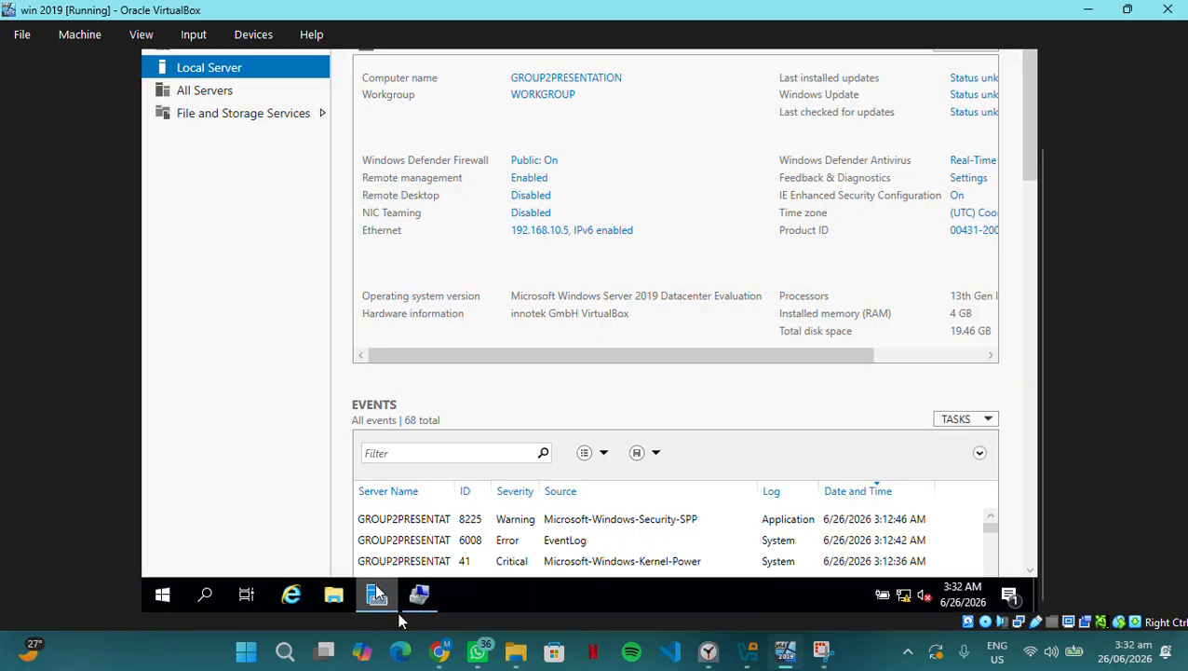
pyautogui.click(438, 650)
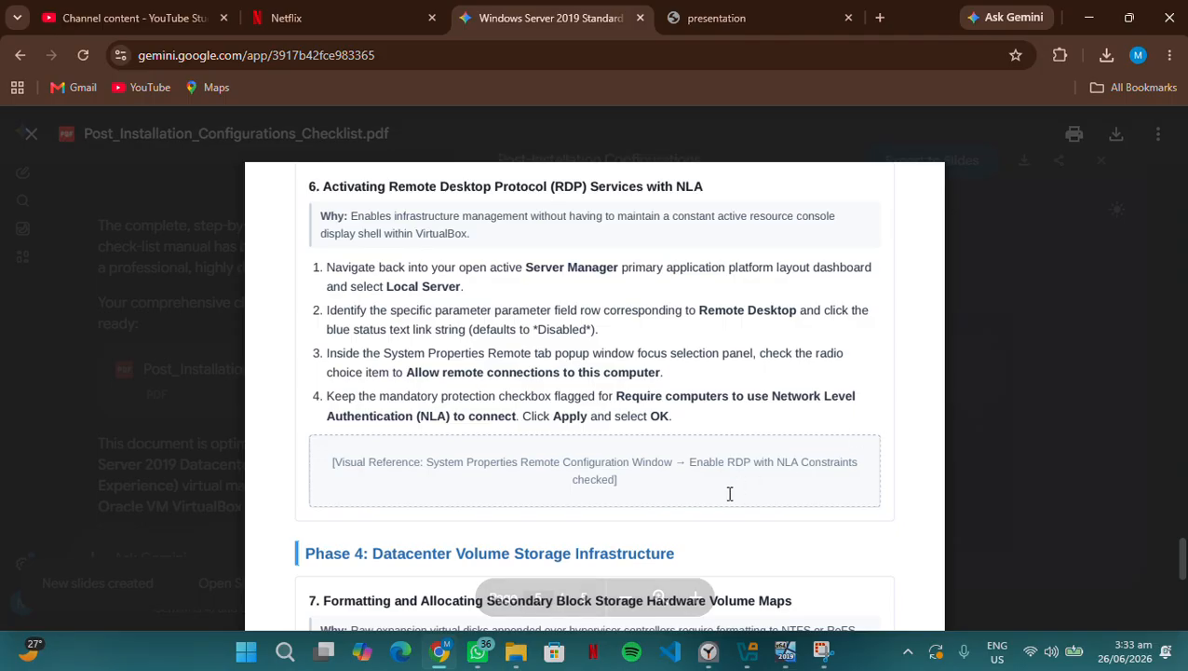
pyautogui.click(785, 650)
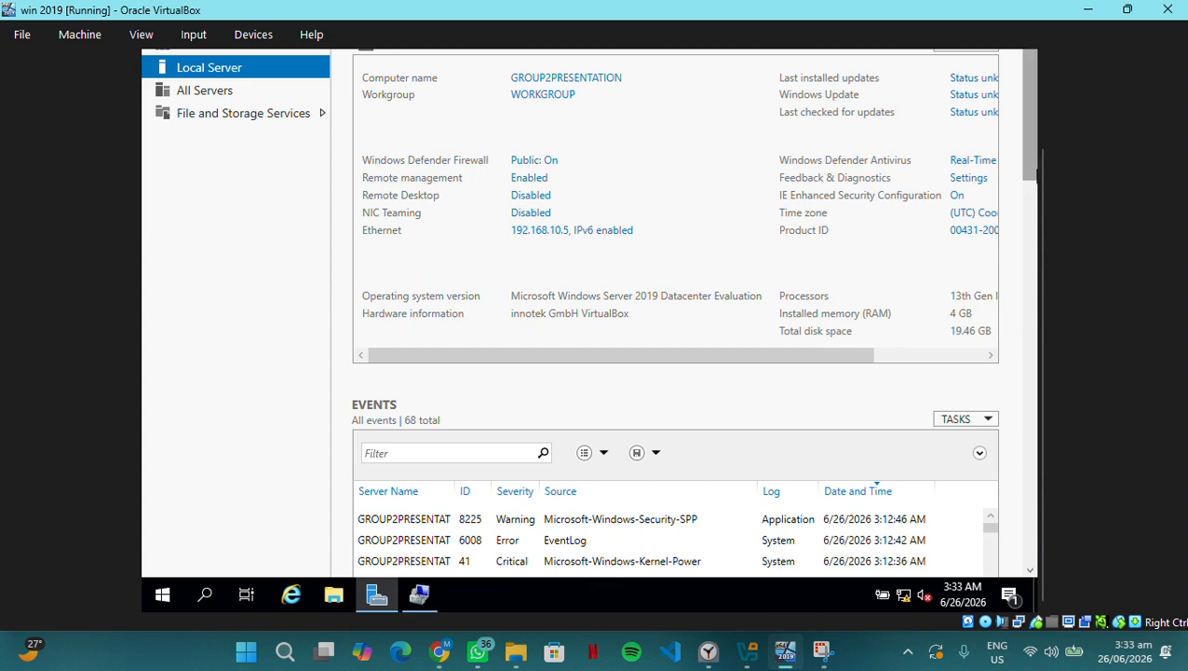
pyautogui.scroll(3, 1047, 180)
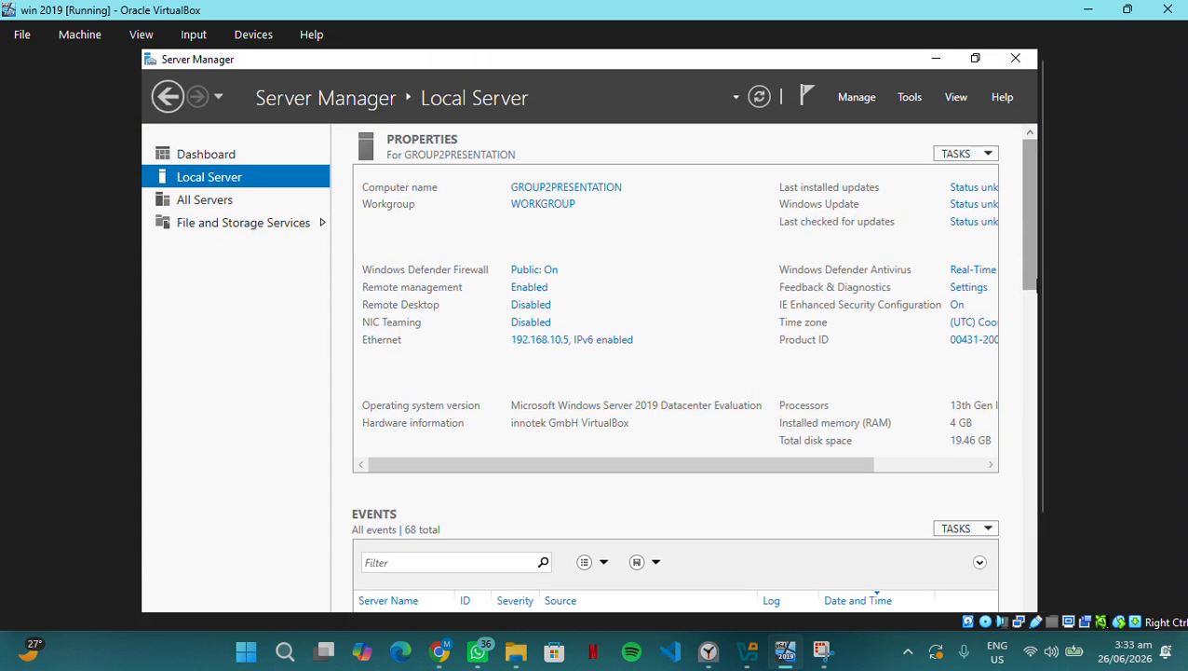
pyautogui.click(533, 308)
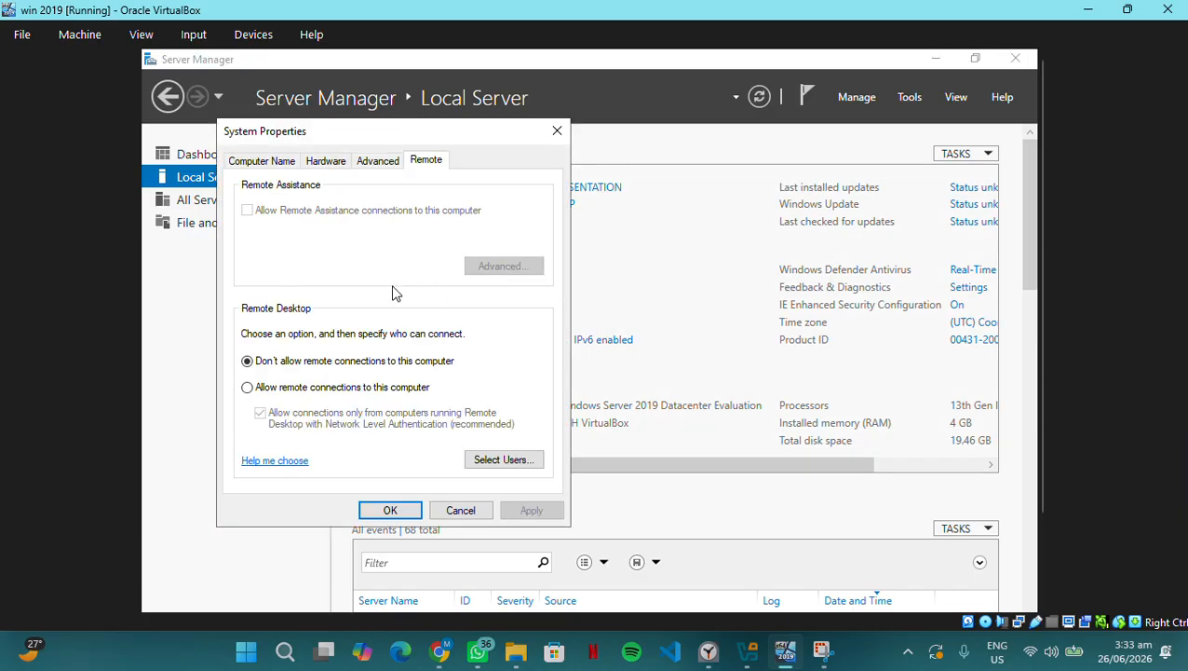
# Check the checklist in Chrome, then allow remote connections to this computer and accept the Remote Desktop firewall exception
pyautogui.click(439, 651)
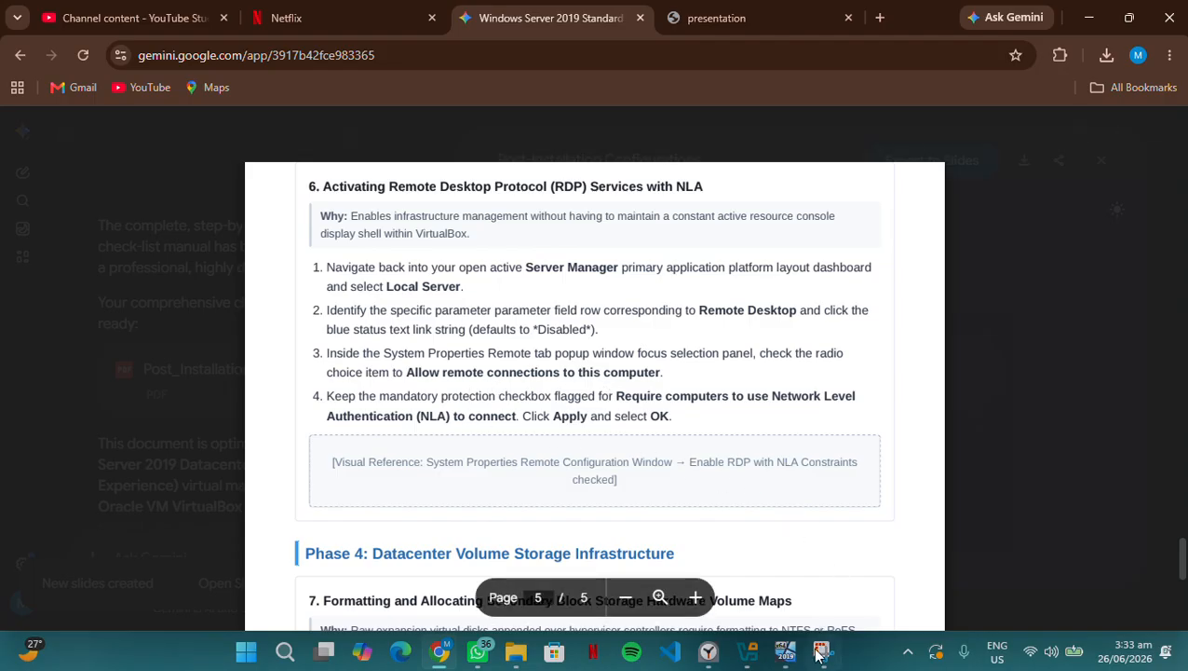
pyautogui.click(785, 652)
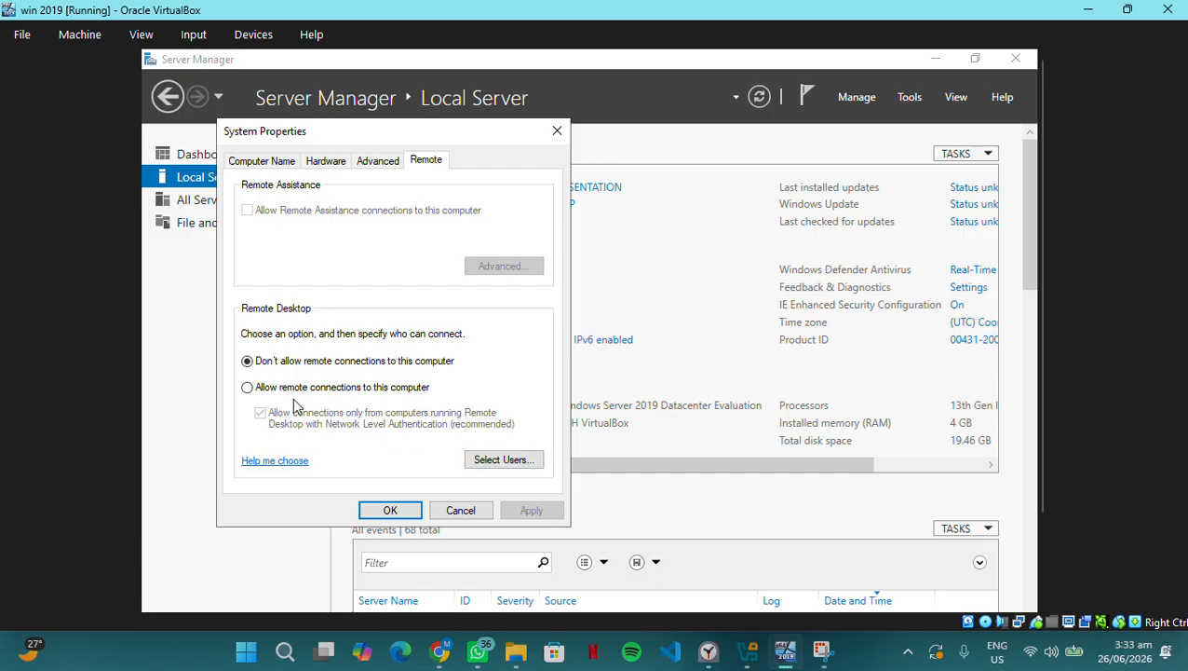
pyautogui.click(247, 386)
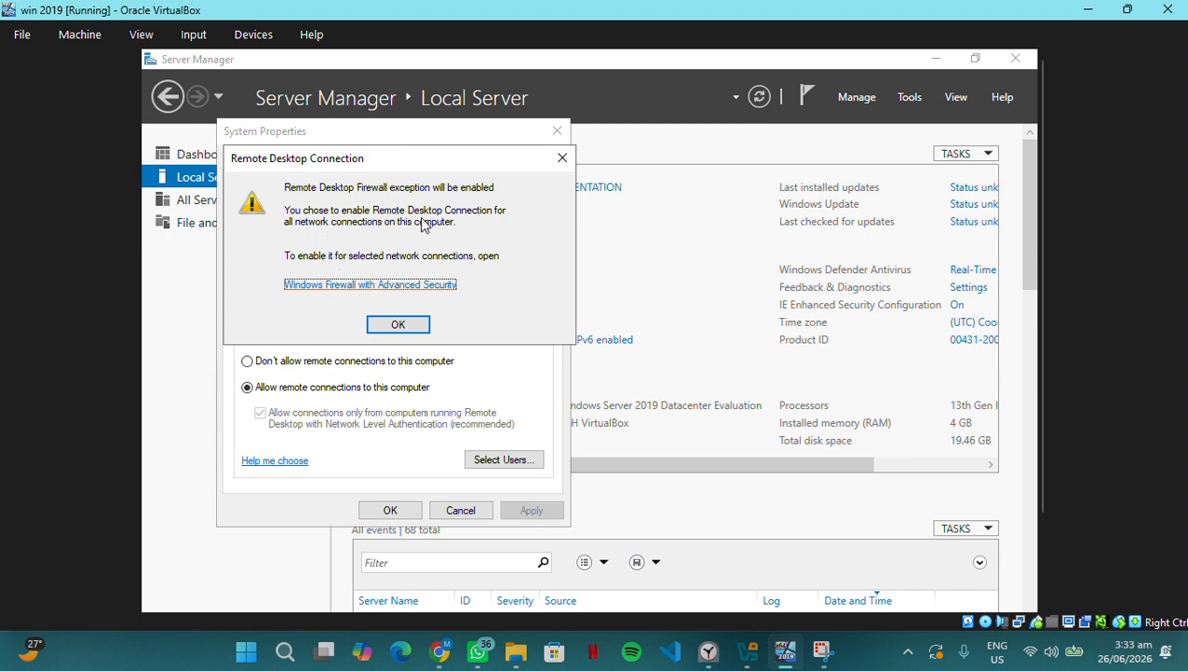
pyautogui.click(414, 330)
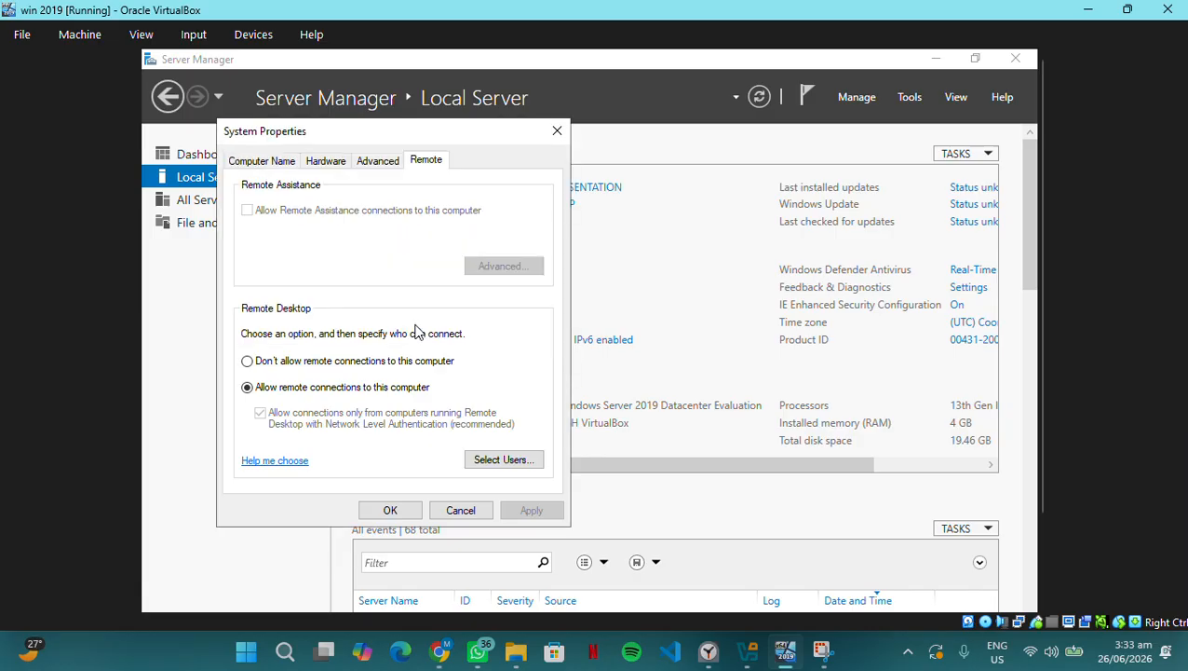
# Consult the checklist in Chrome, apply the Remote Desktop settings with Network Level Authentication kept required, and reopen them for a check
pyautogui.click(444, 651)
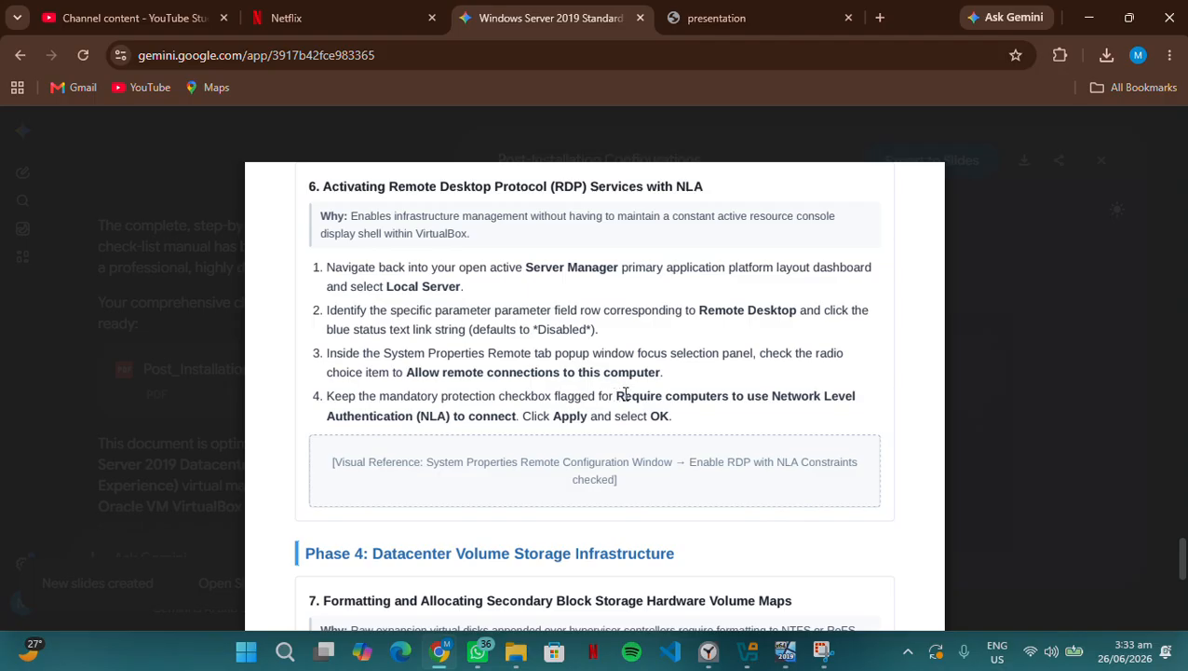
pyautogui.scroll(-3, 675, 395)
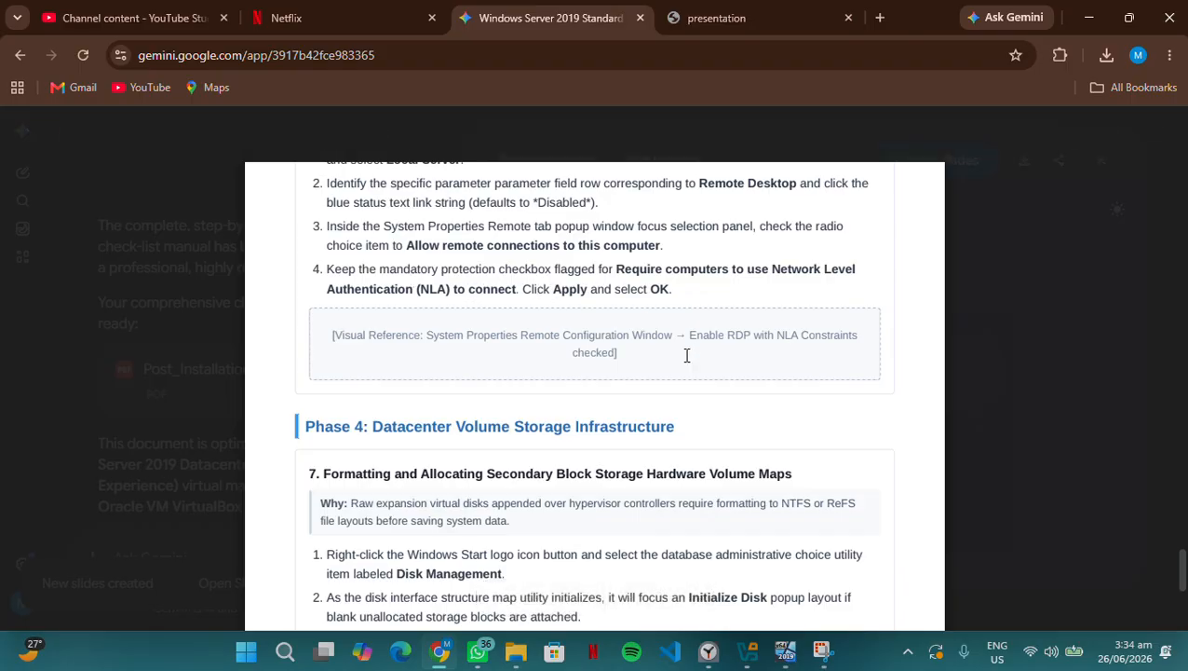
pyautogui.click(784, 650)
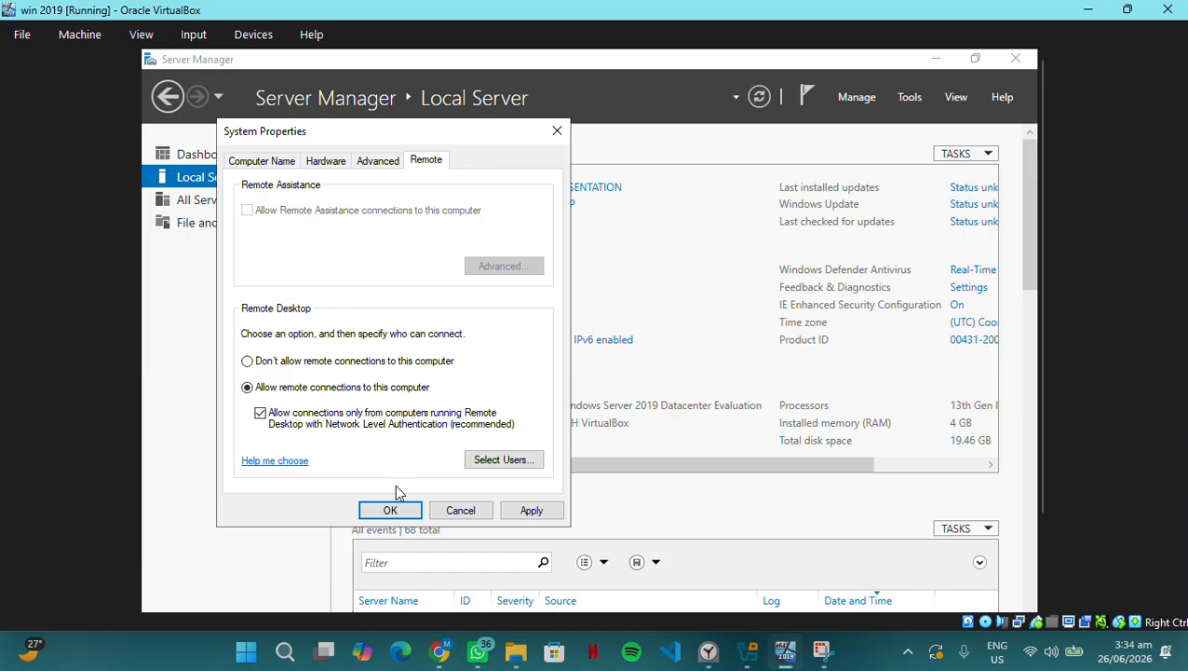
pyautogui.click(431, 650)
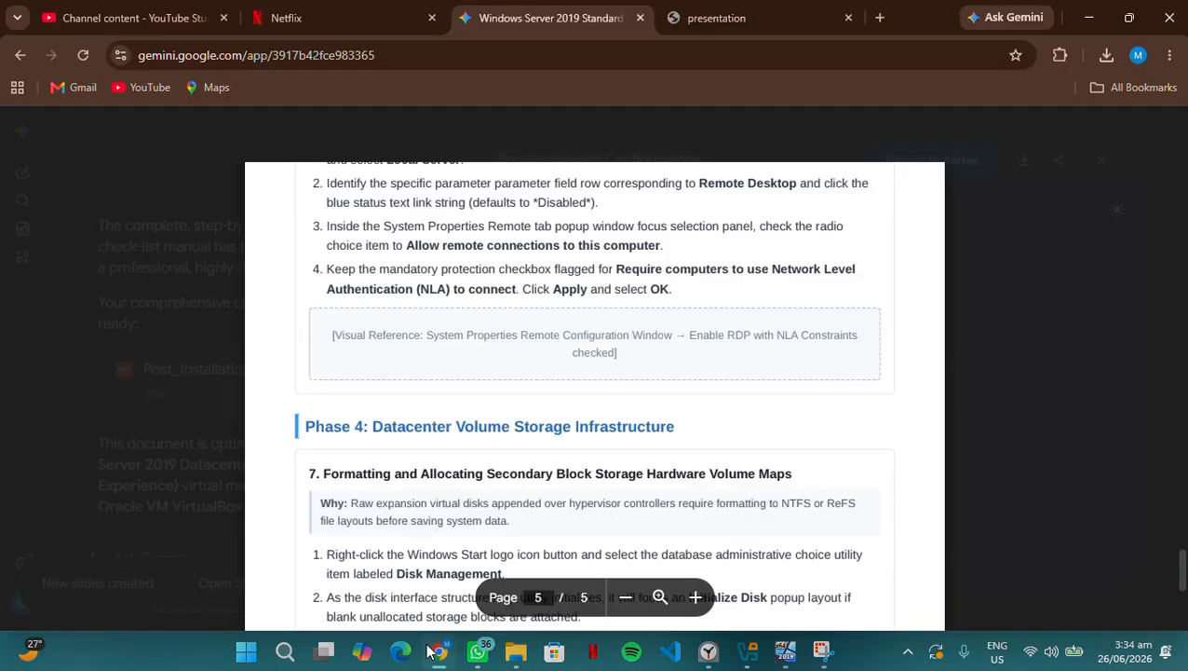
pyautogui.click(431, 650)
pyautogui.click(529, 514)
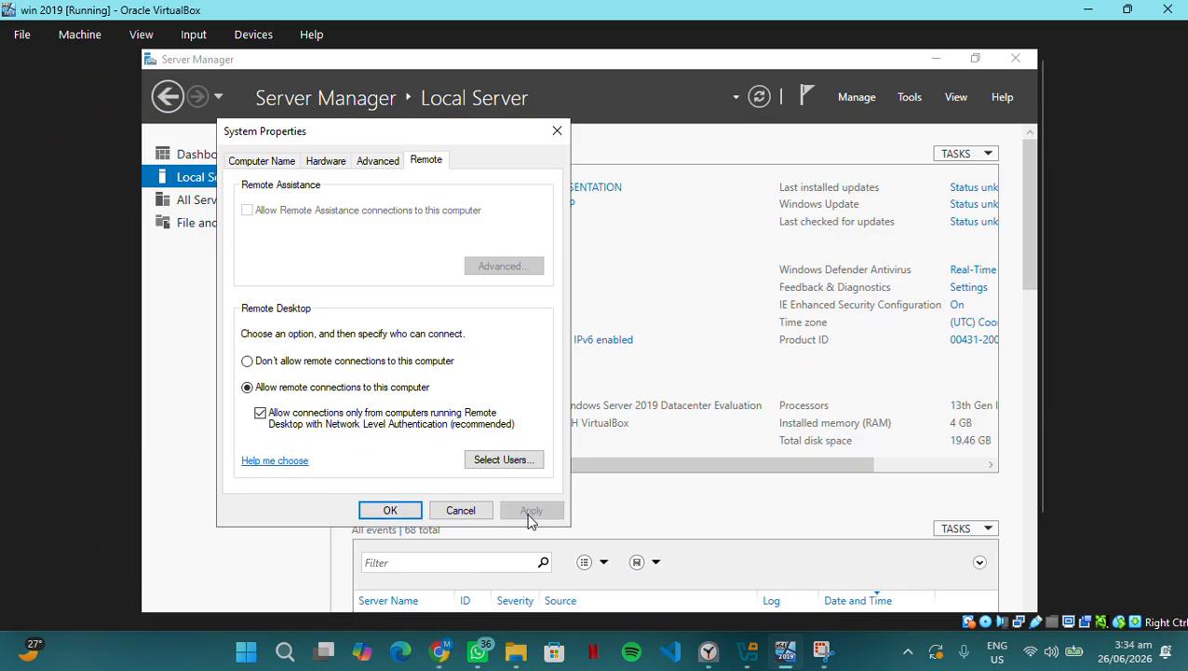
pyautogui.click(410, 512)
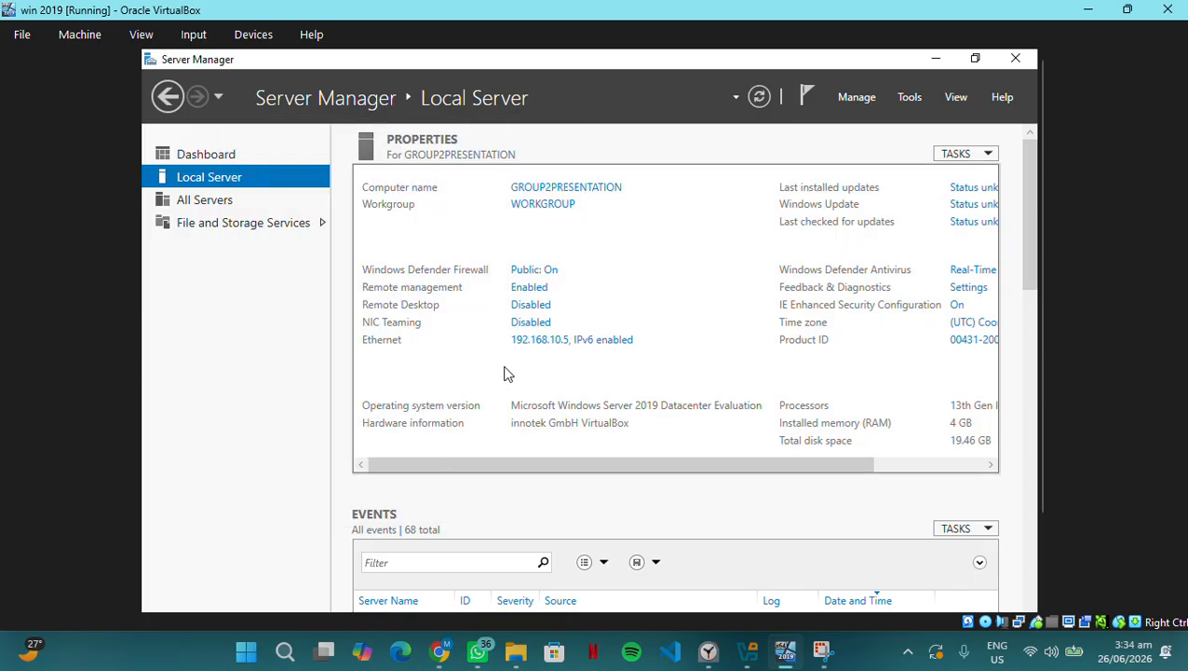
pyautogui.click(525, 310)
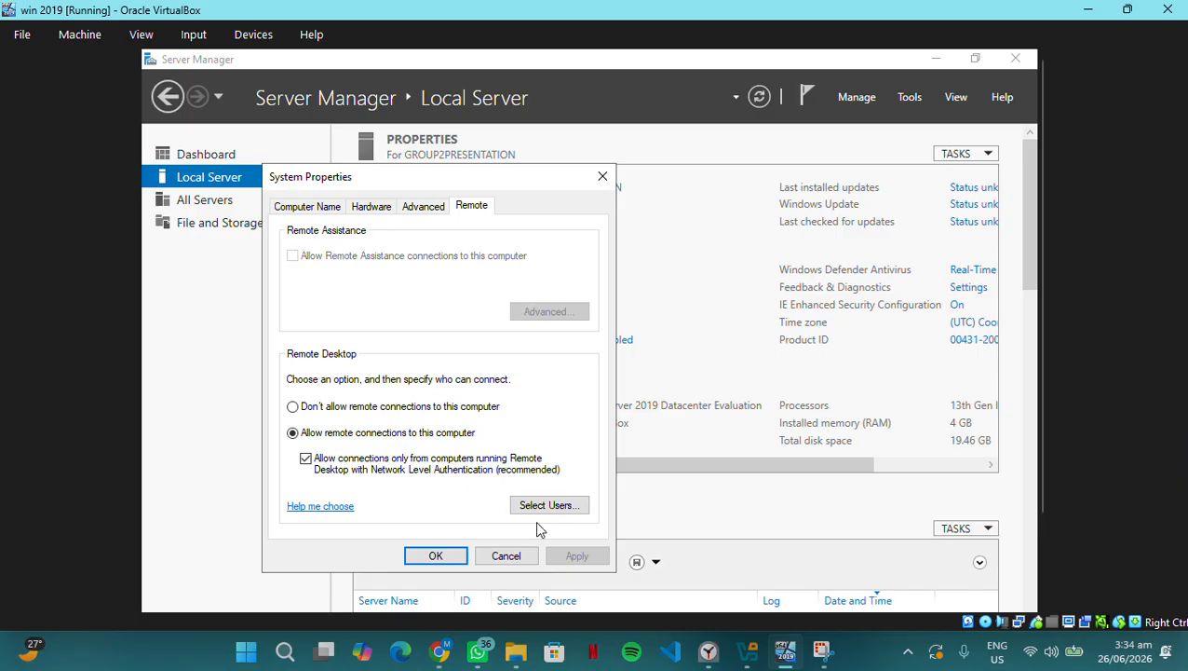
pyautogui.click(435, 554)
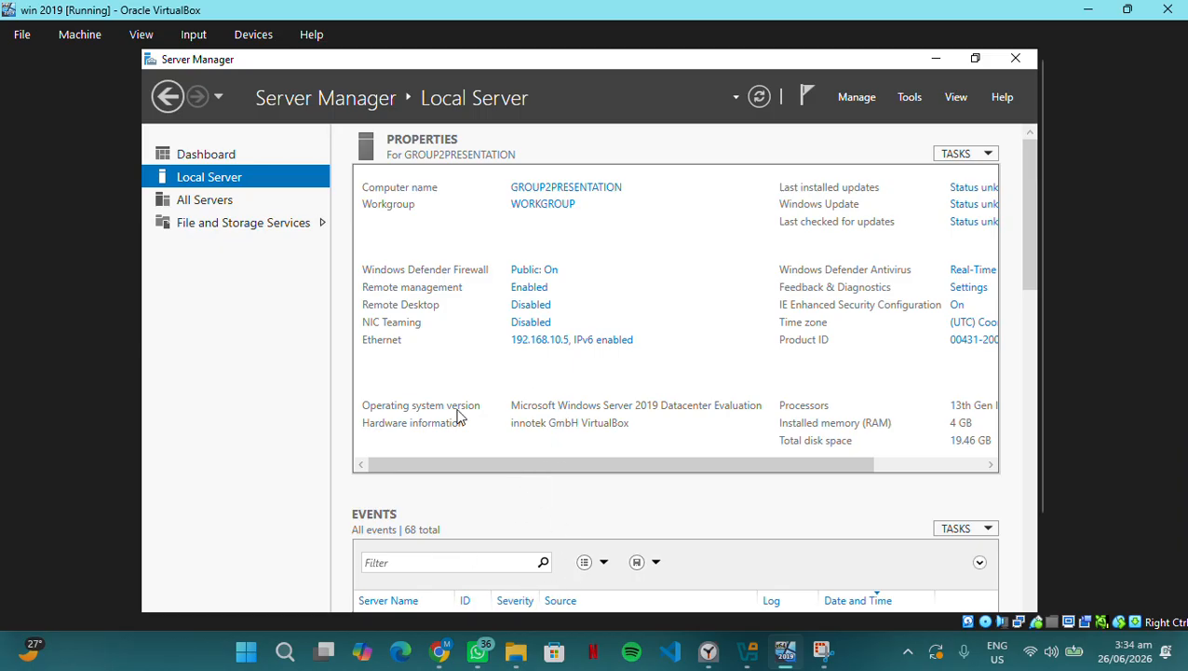
# Switch to Chrome and read the checklist's Phase 4 instructions for formatting and allocating secondary storage volumes
pyautogui.click(445, 649)
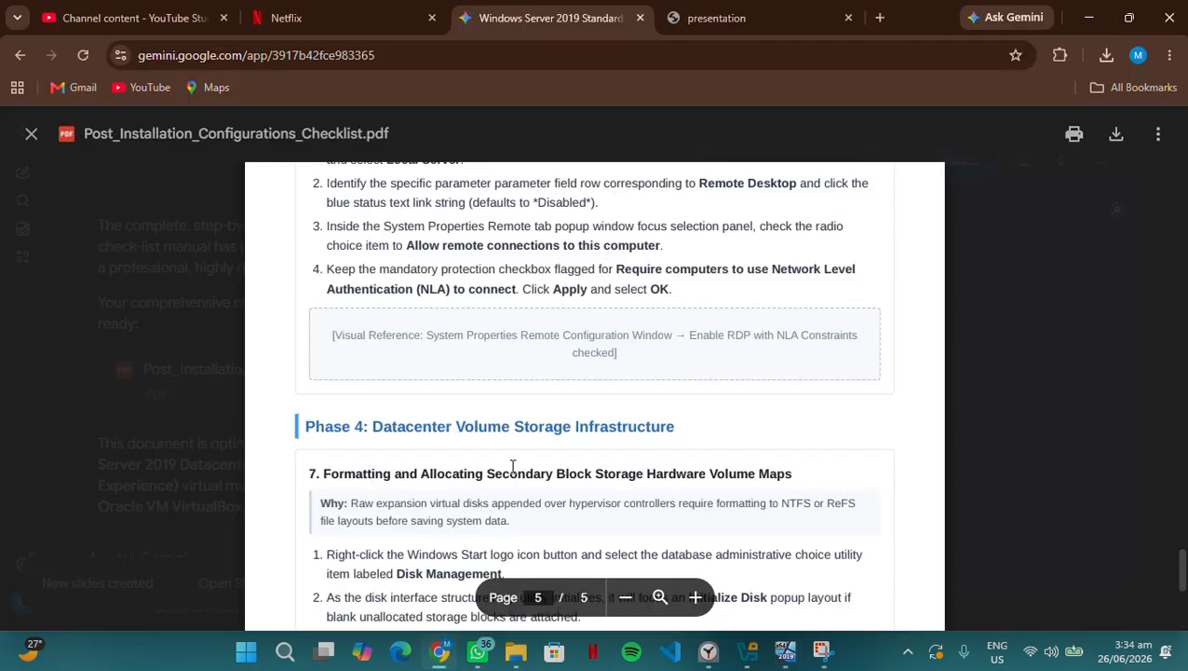
pyautogui.scroll(-2, 512, 466)
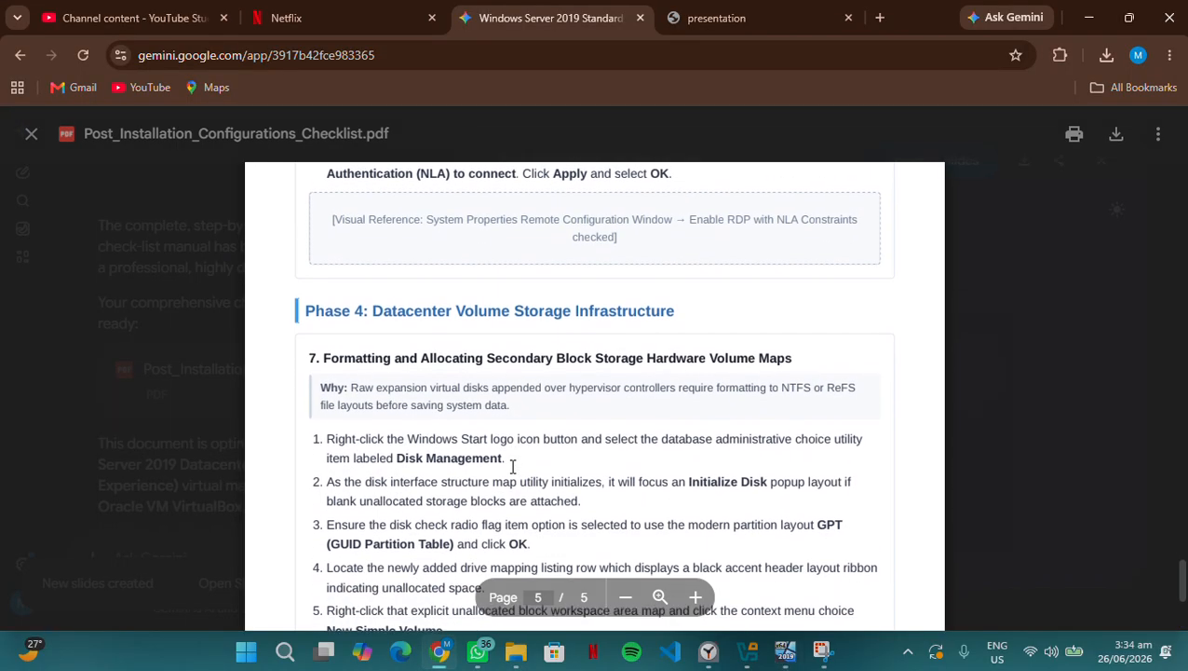
pyautogui.scroll(-2, 513, 466)
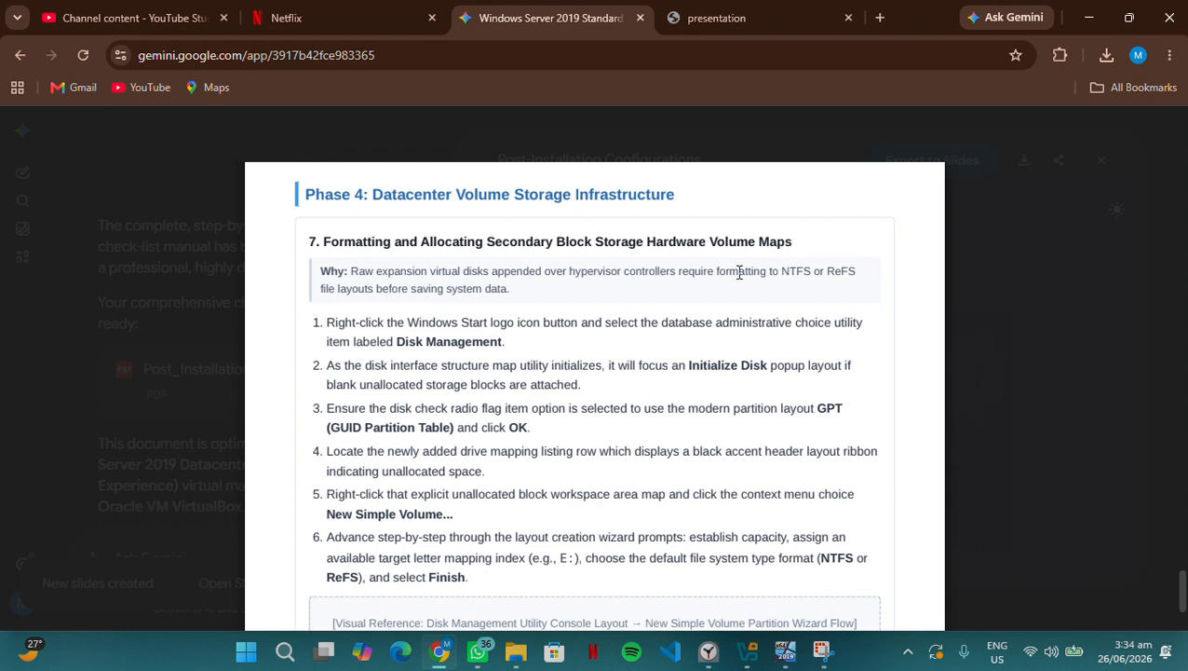
pyautogui.scroll(-3, 740, 272)
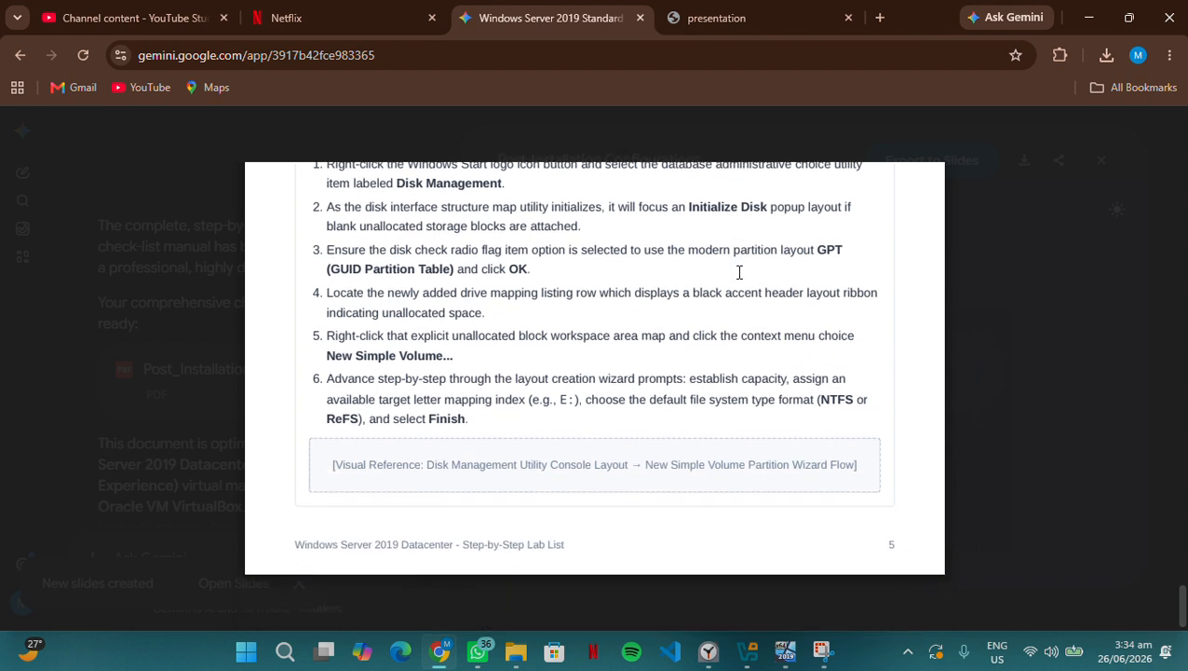
# Recheck the checklist's storage volume instructions in Chrome, minimize Server Manager in the virtual machine, and open Disk Management
pyautogui.scroll(1, 740, 272)
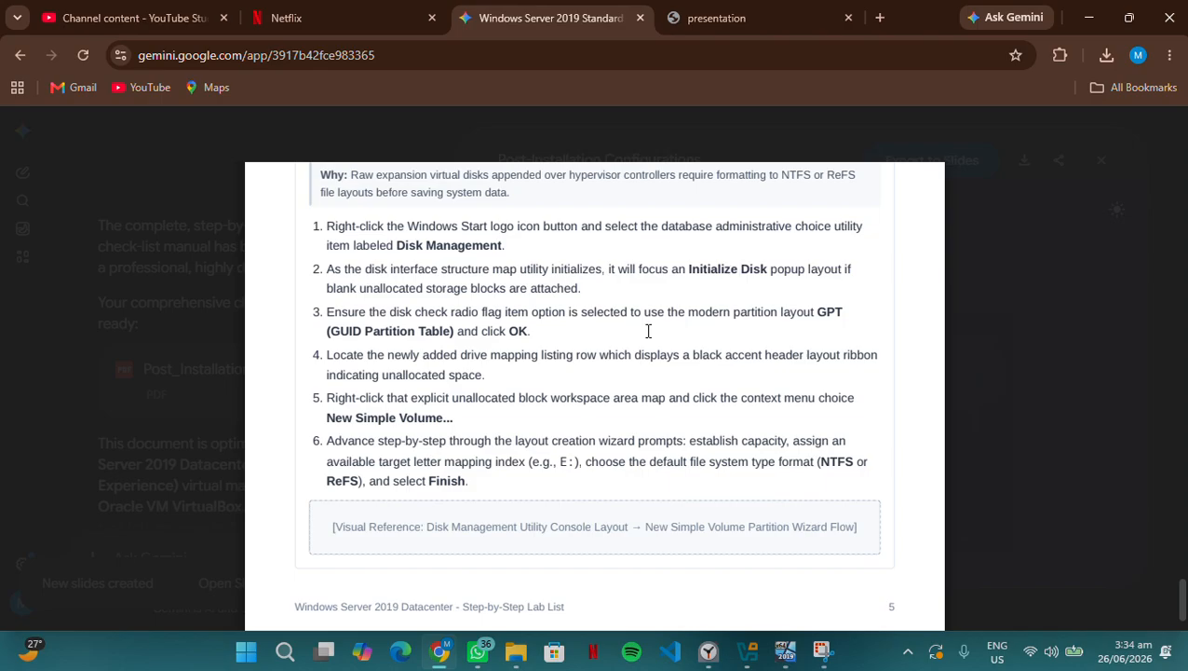
pyautogui.click(786, 654)
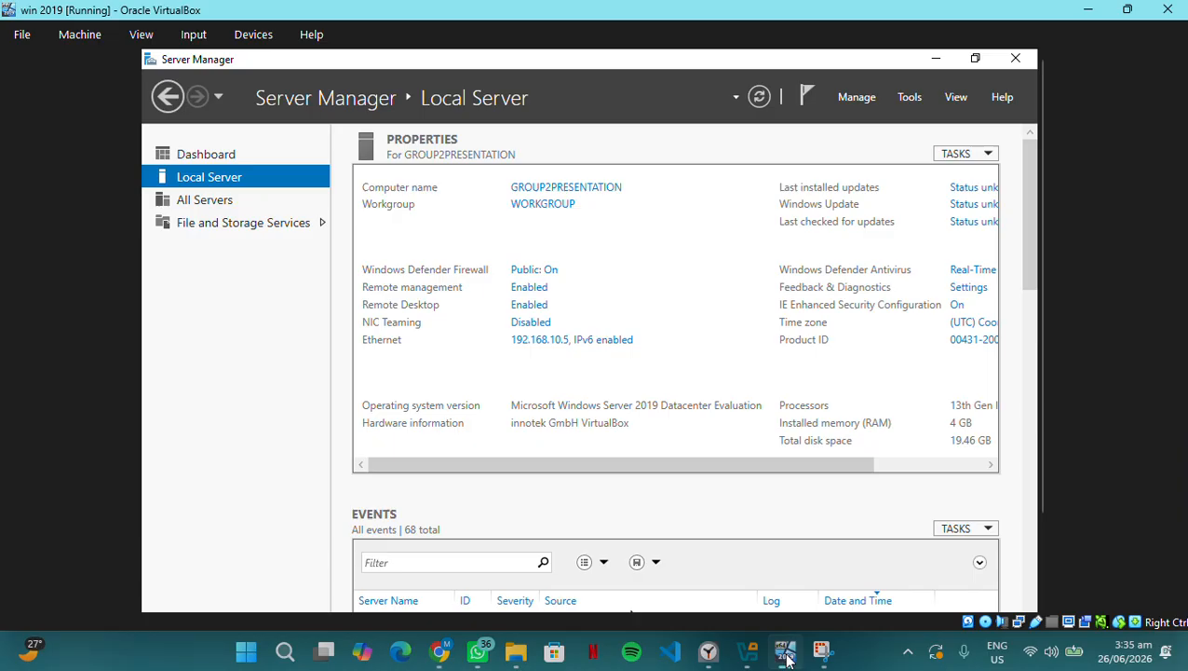
pyautogui.click(428, 659)
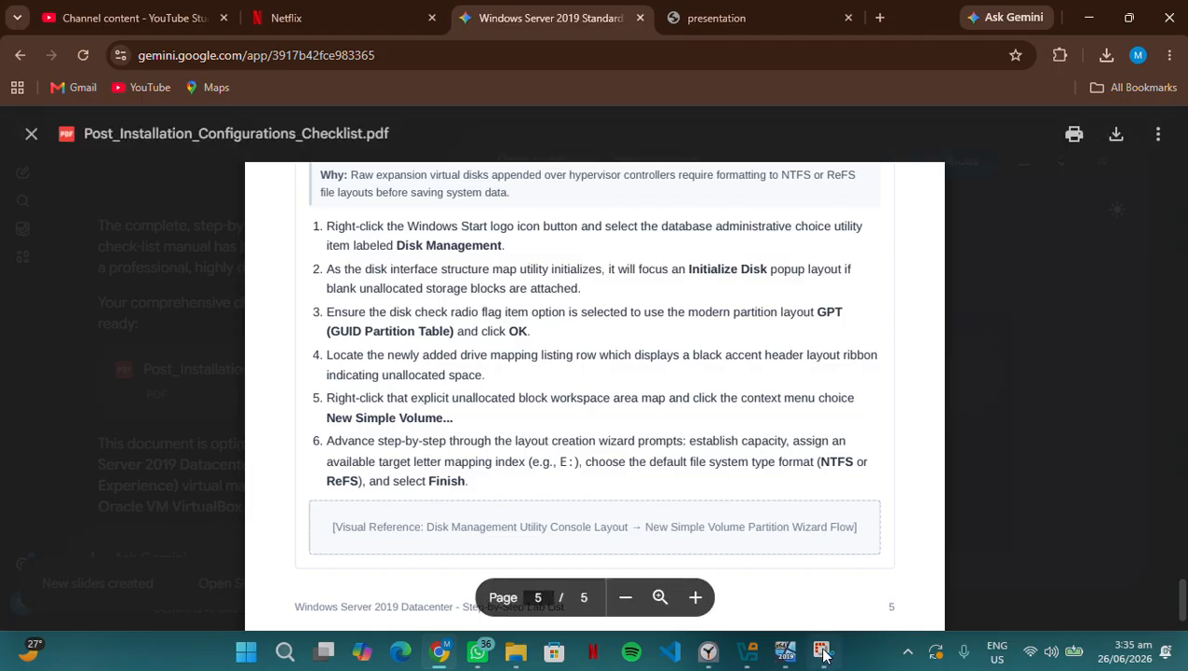
pyautogui.click(785, 650)
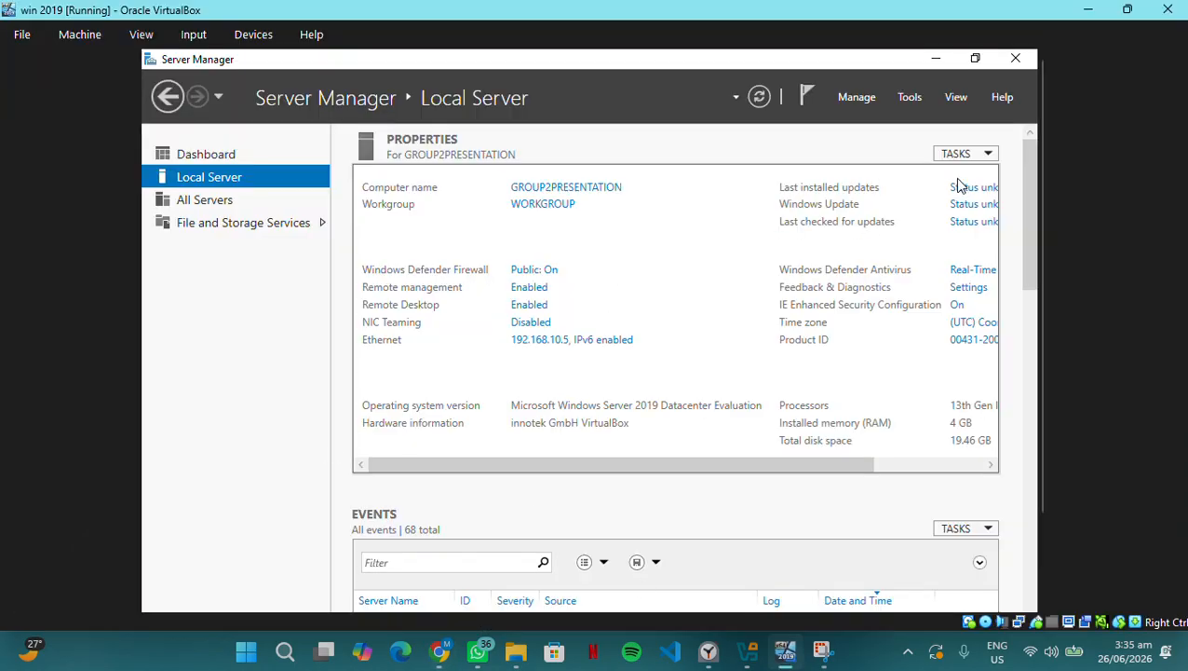
pyautogui.click(937, 59)
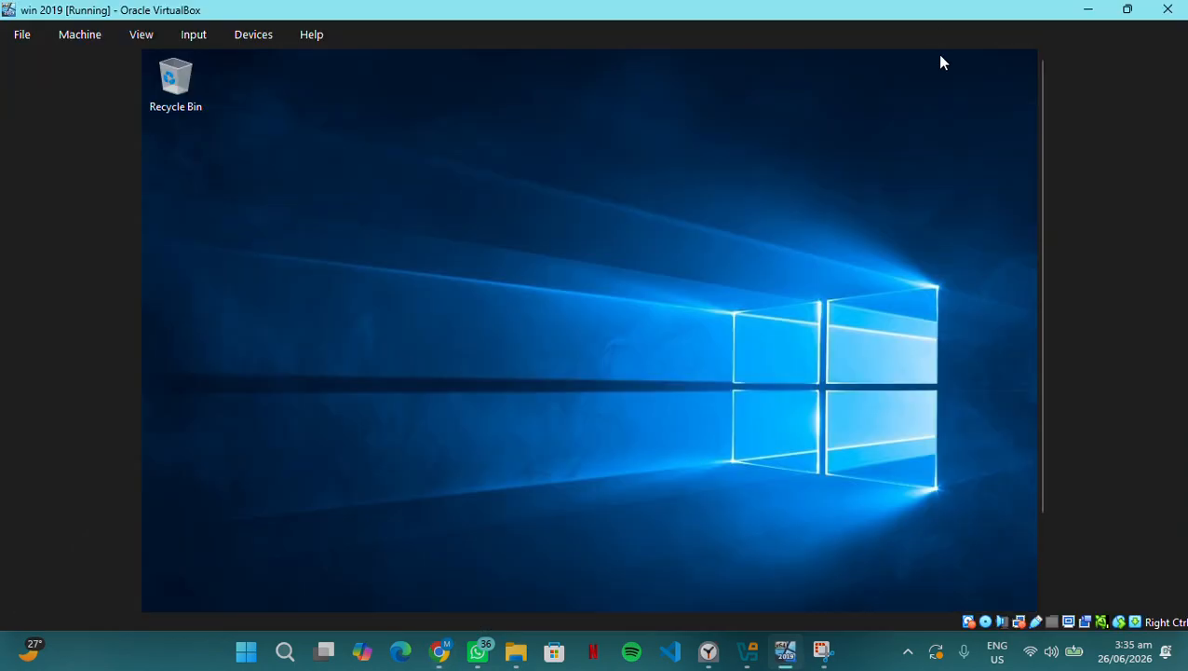
pyautogui.moveTo(1043, 95); pyautogui.dragTo(1043, 190)
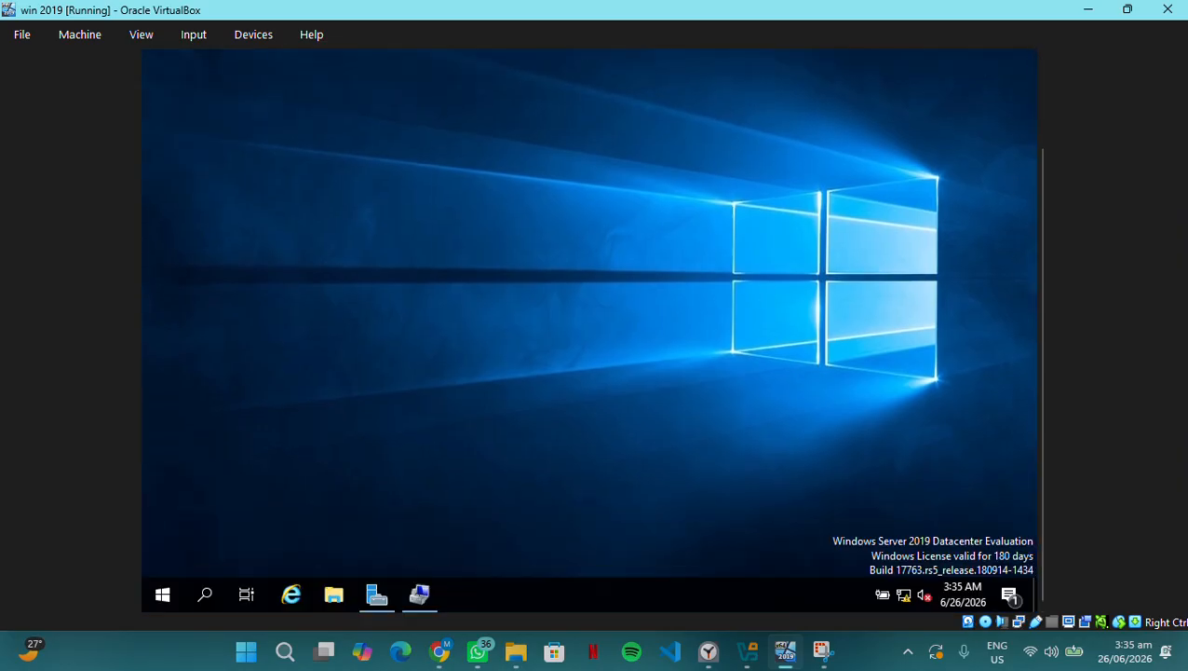
pyautogui.rightClick(163, 594)
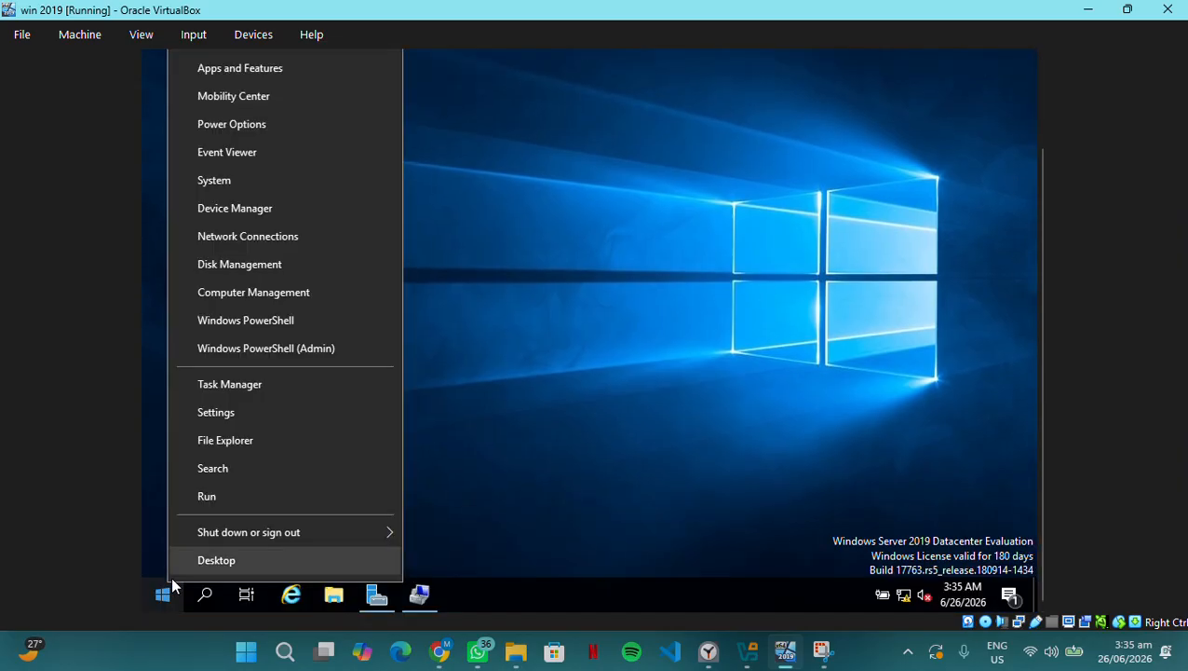
pyautogui.click(249, 265)
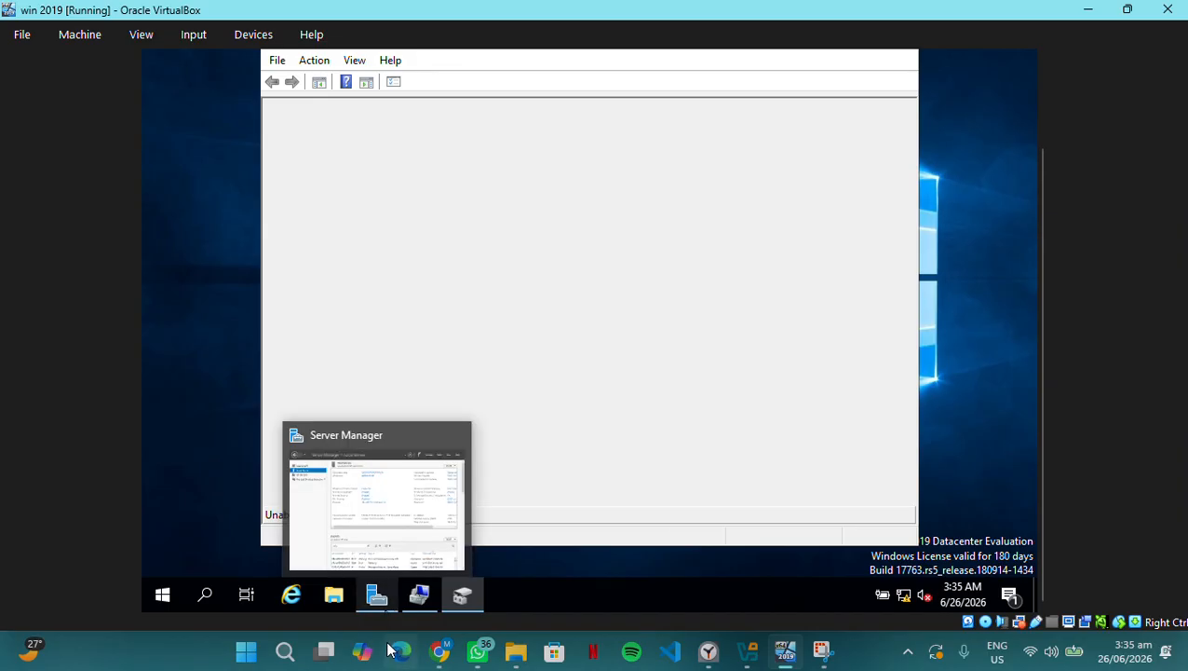
# Consult the storage volume instructions in Chrome again, then exit Disk Management in the virtual machine and try reopening it
pyautogui.click(440, 651)
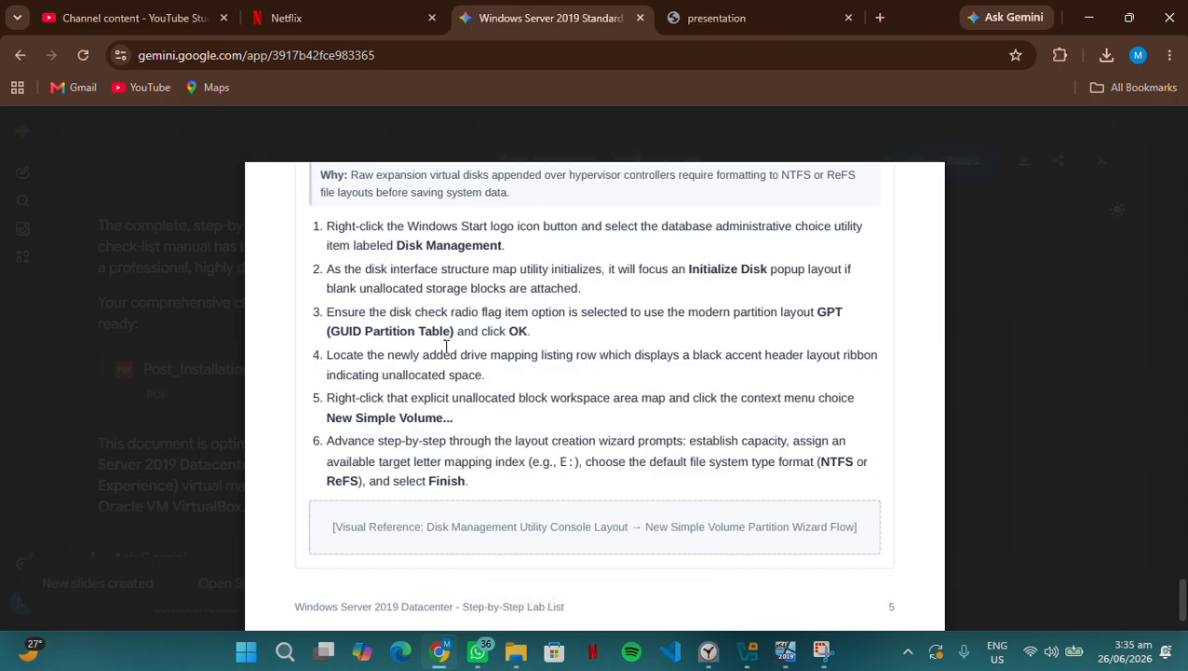
pyautogui.scroll(-1, 446, 347)
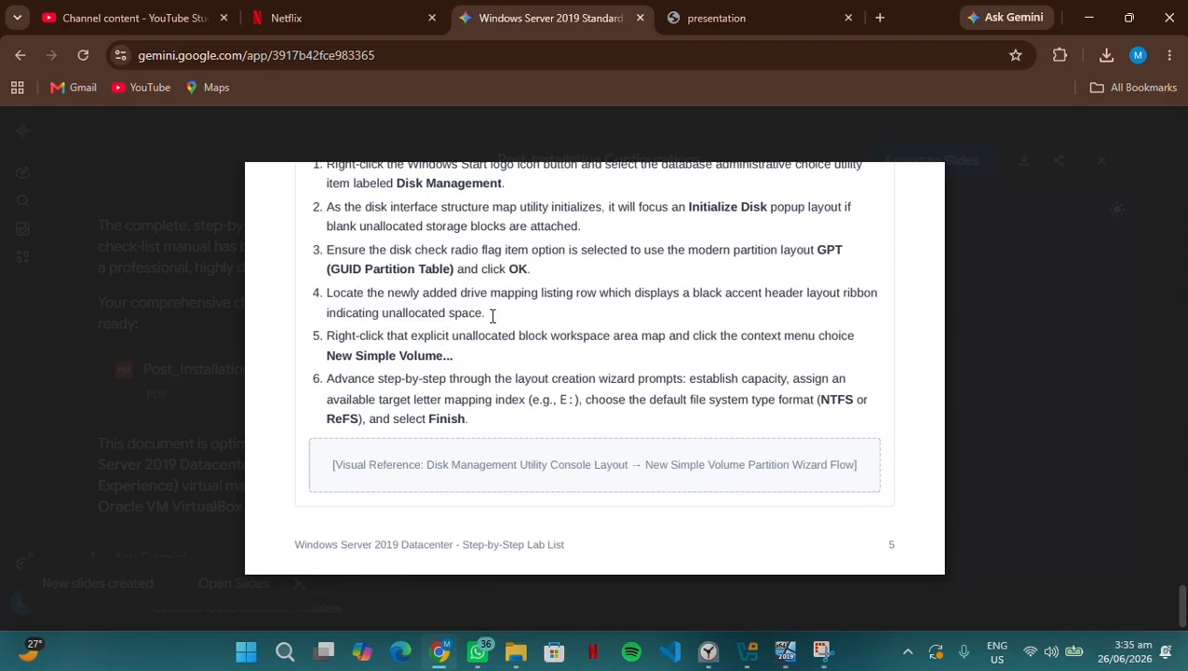
pyautogui.click(792, 658)
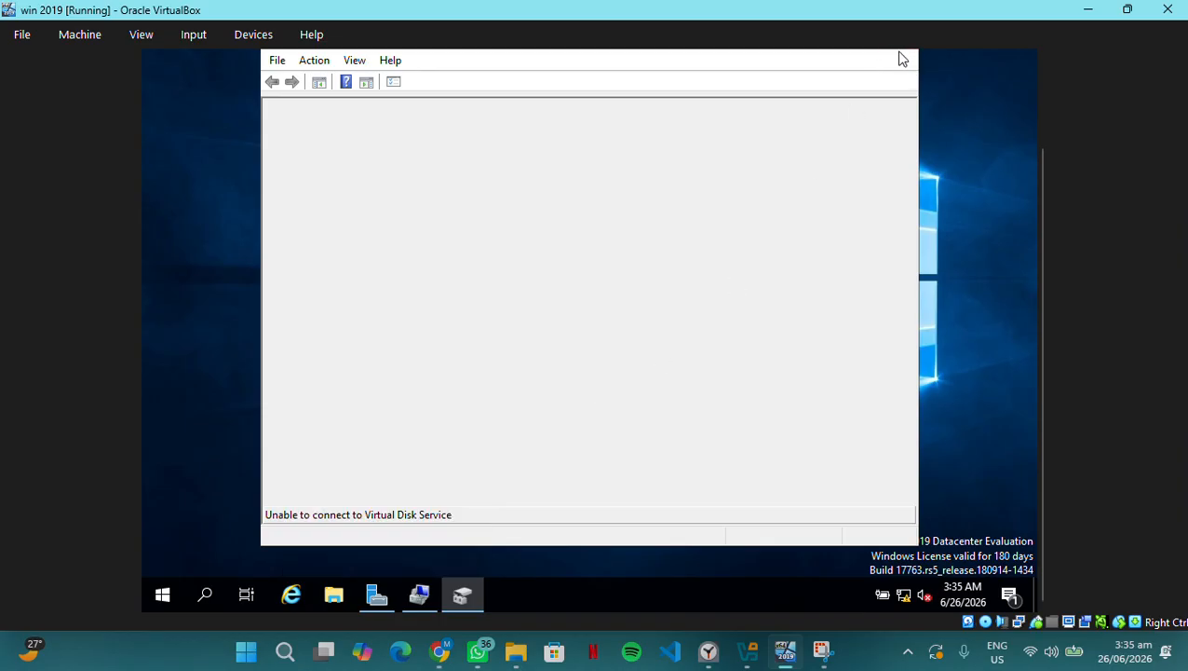
pyautogui.click(276, 59)
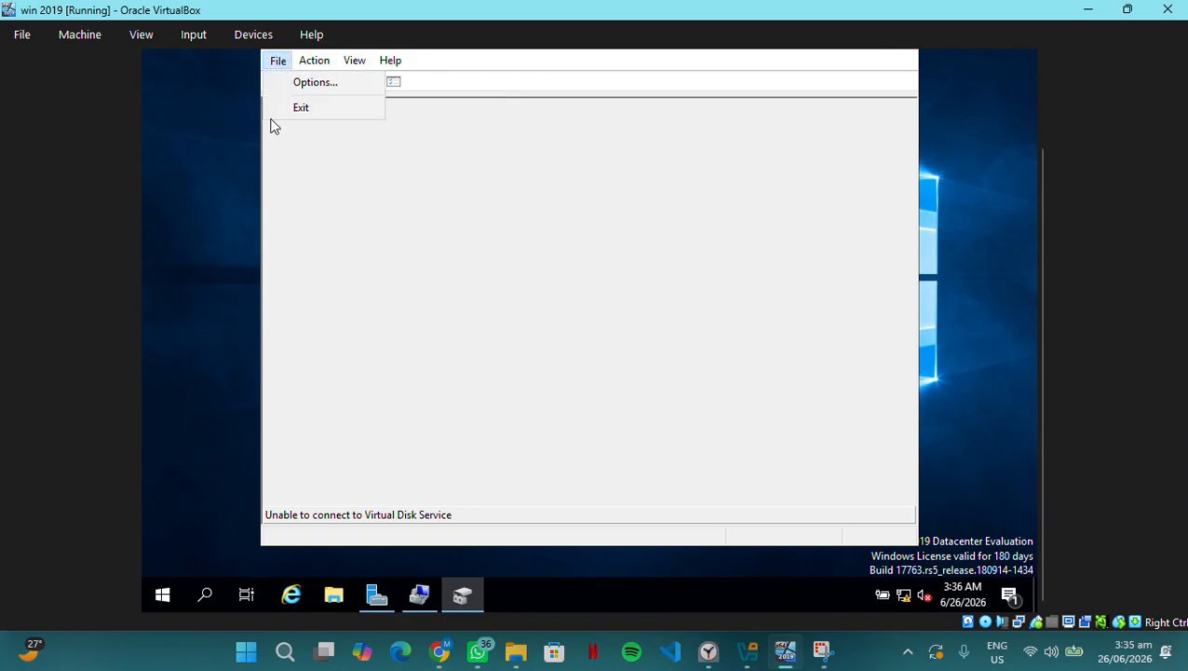
pyautogui.click(300, 108)
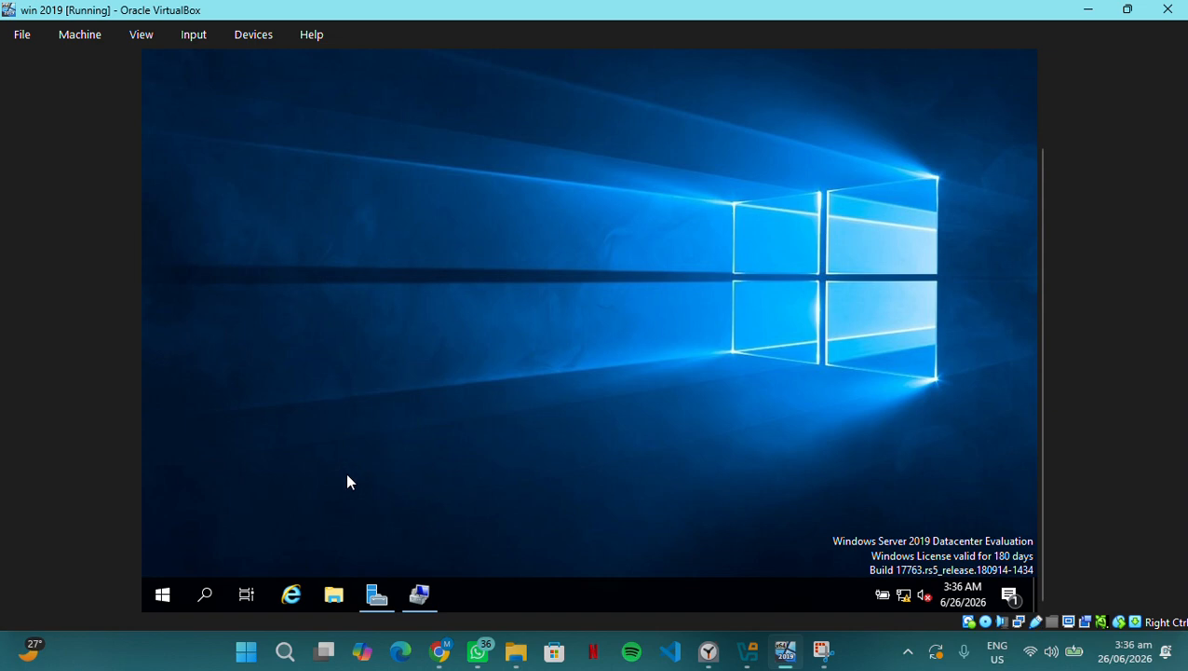
pyautogui.rightClick(162, 596)
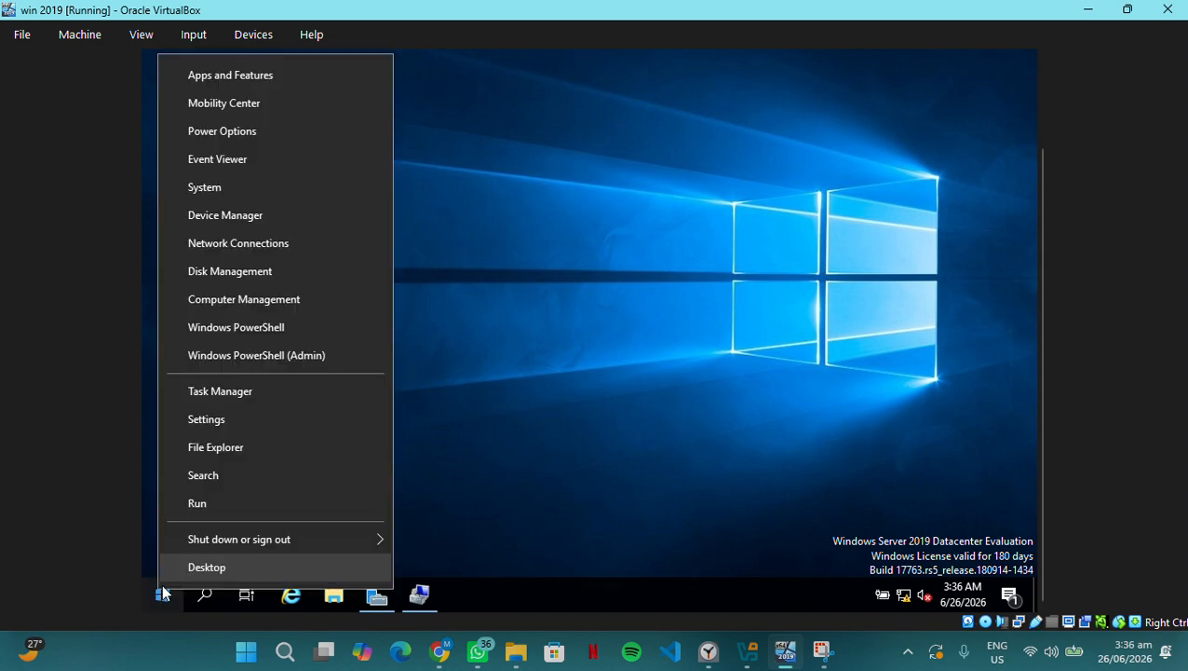
pyautogui.click(195, 274)
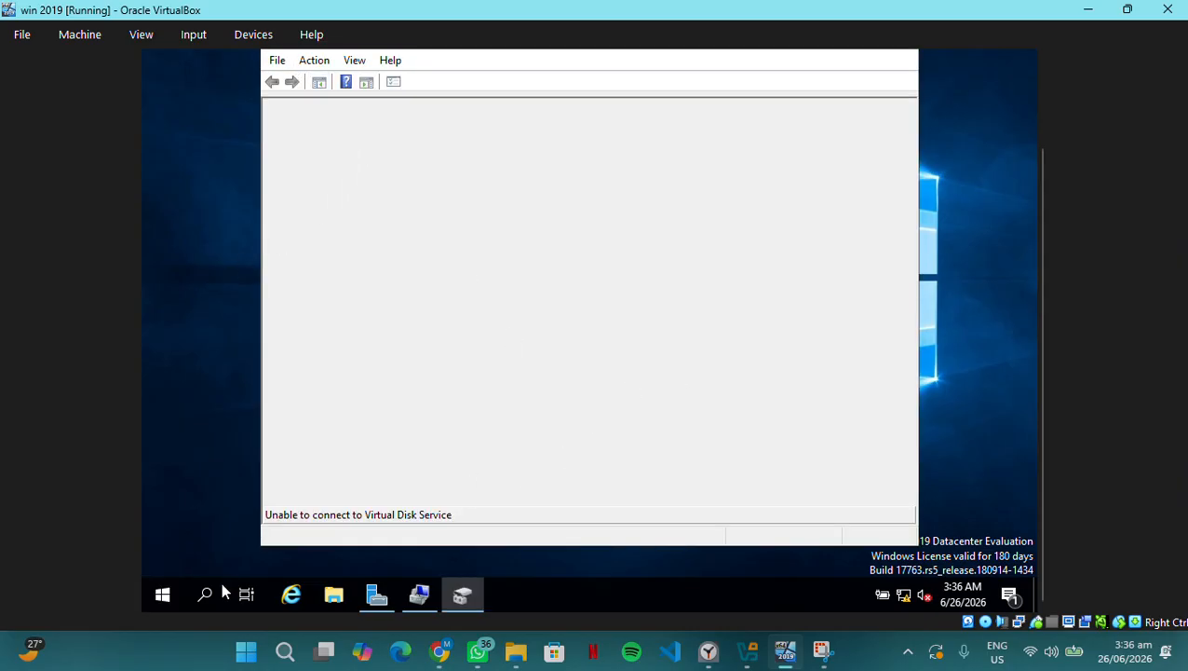
# Bring up Computer Management, then restart the virtual server with Other (Planned) as the reason
pyautogui.moveTo(419, 592)
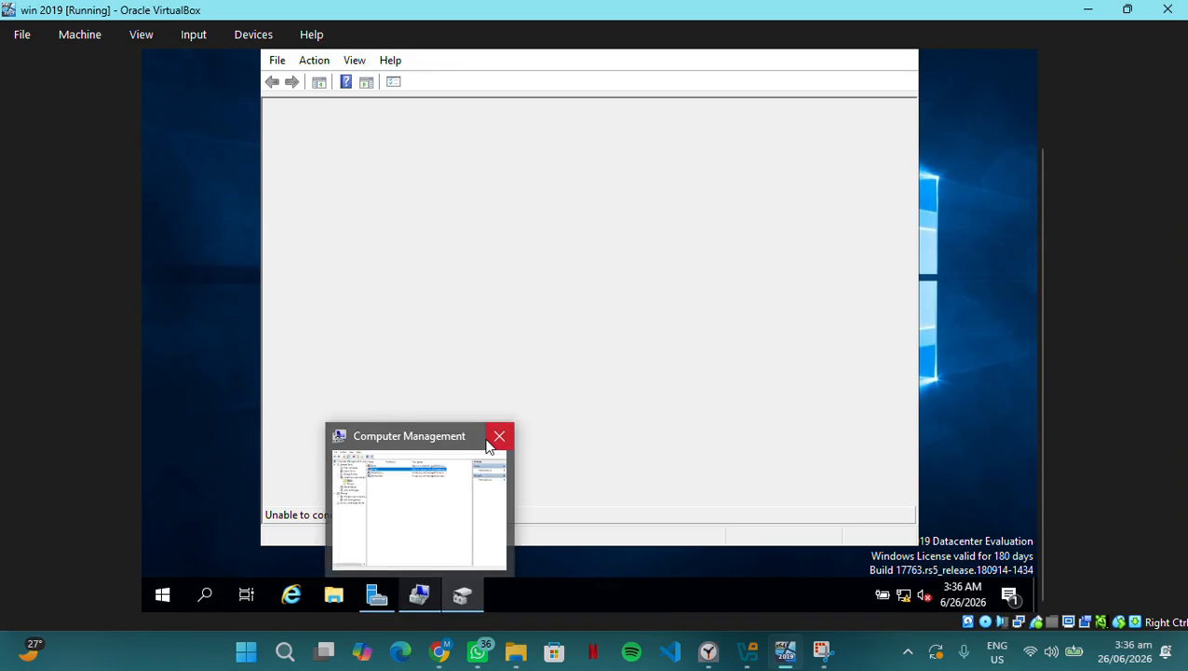
pyautogui.click(450, 486)
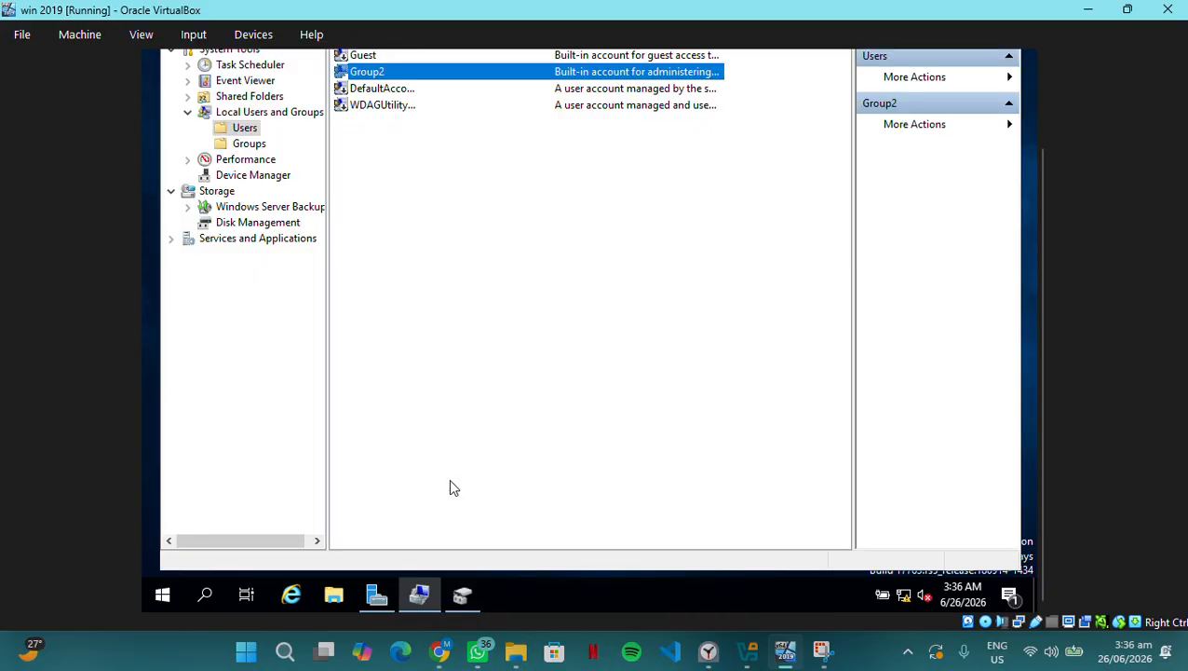
pyautogui.click(162, 593)
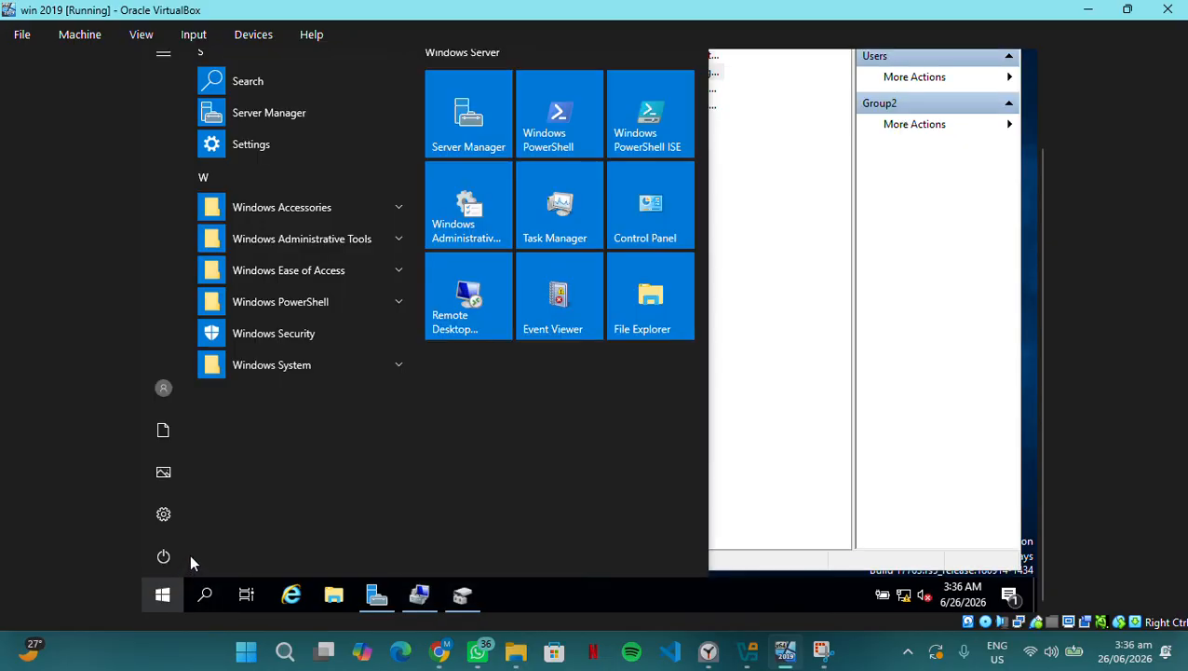
pyautogui.click(165, 553)
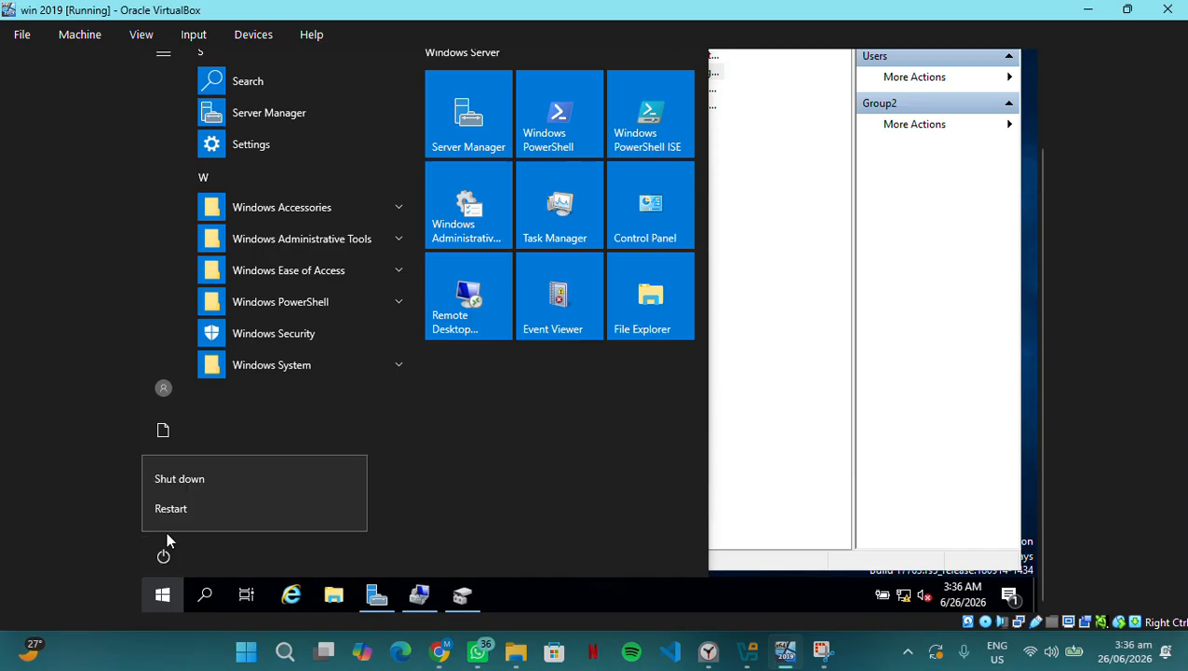
pyautogui.click(172, 515)
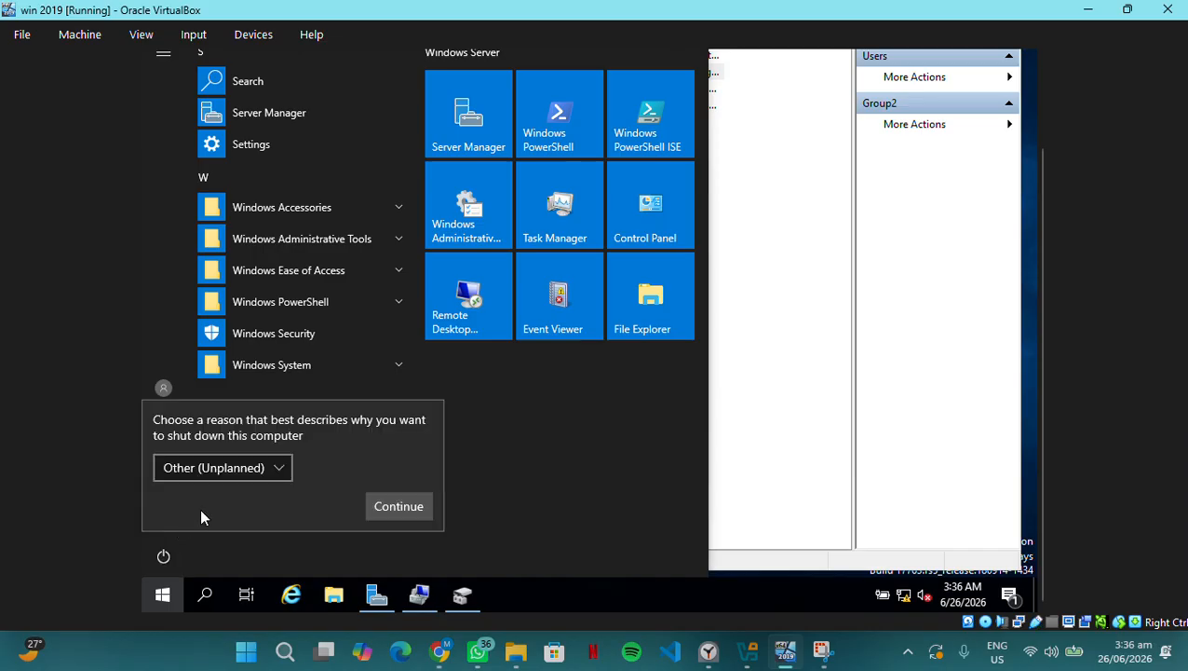
pyautogui.click(264, 467)
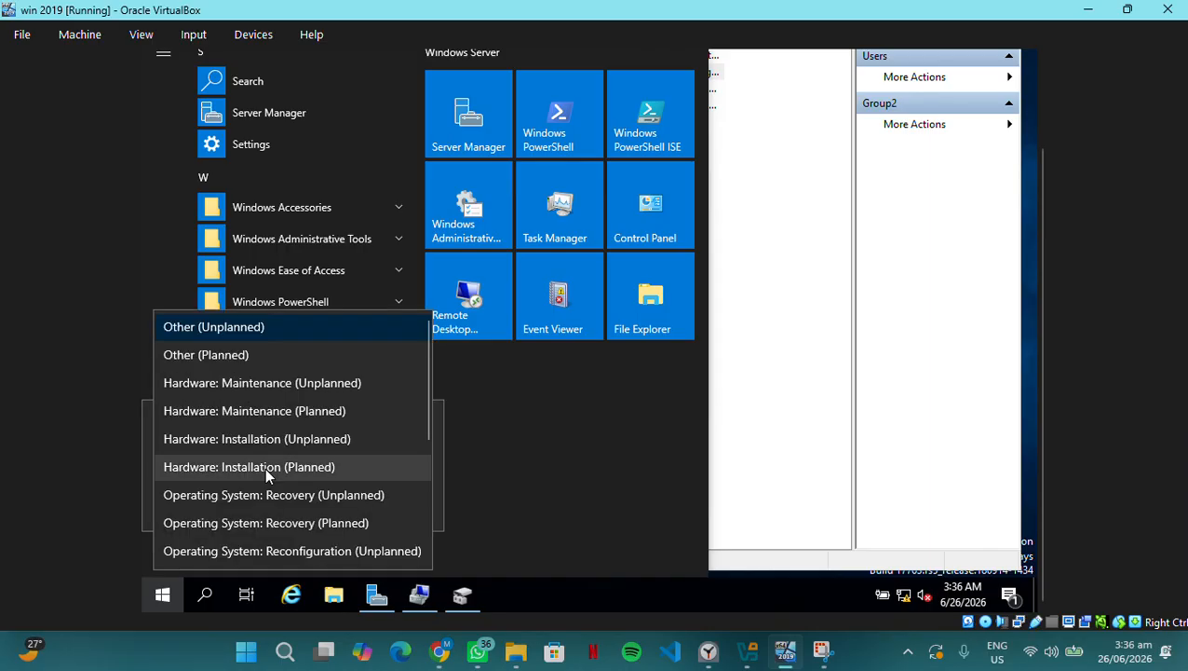
pyautogui.click(298, 362)
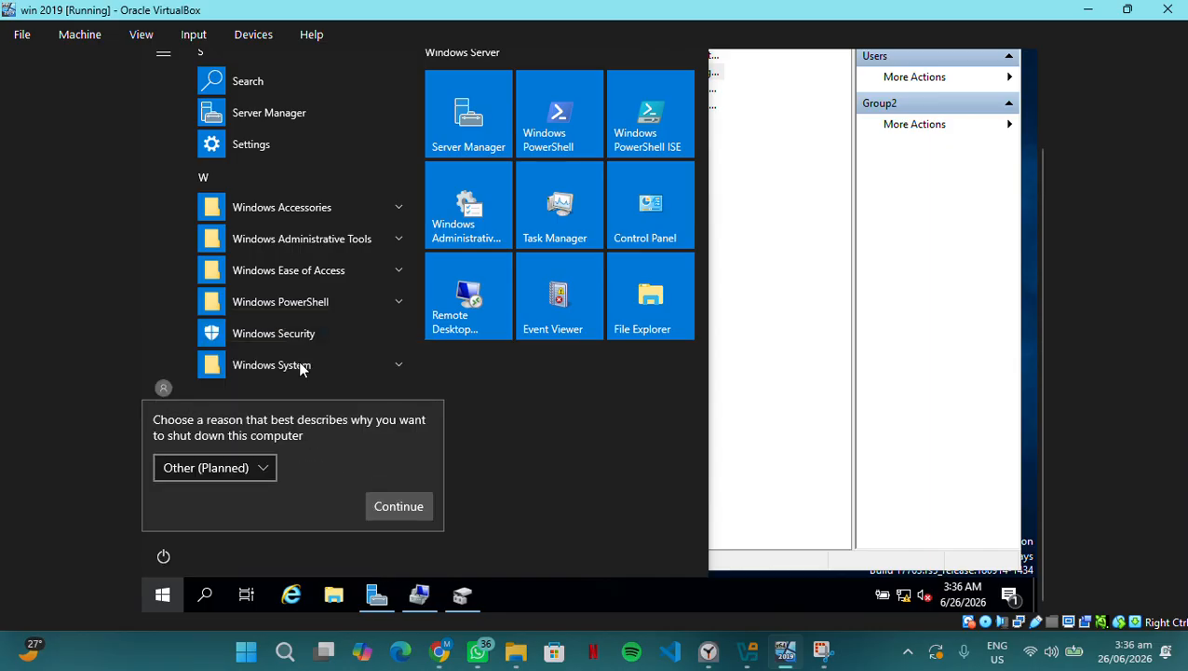
pyautogui.click(410, 512)
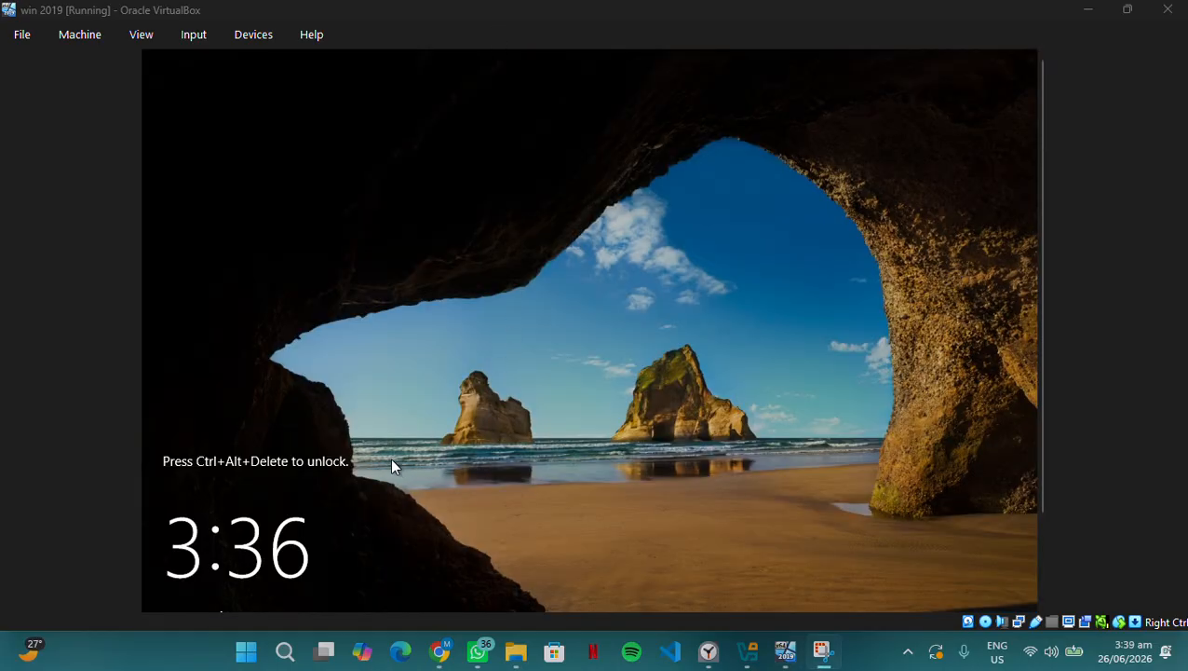
# Unlock the restarted virtual server and sign in to the Group2 account with its password
pyautogui.click(193, 35)
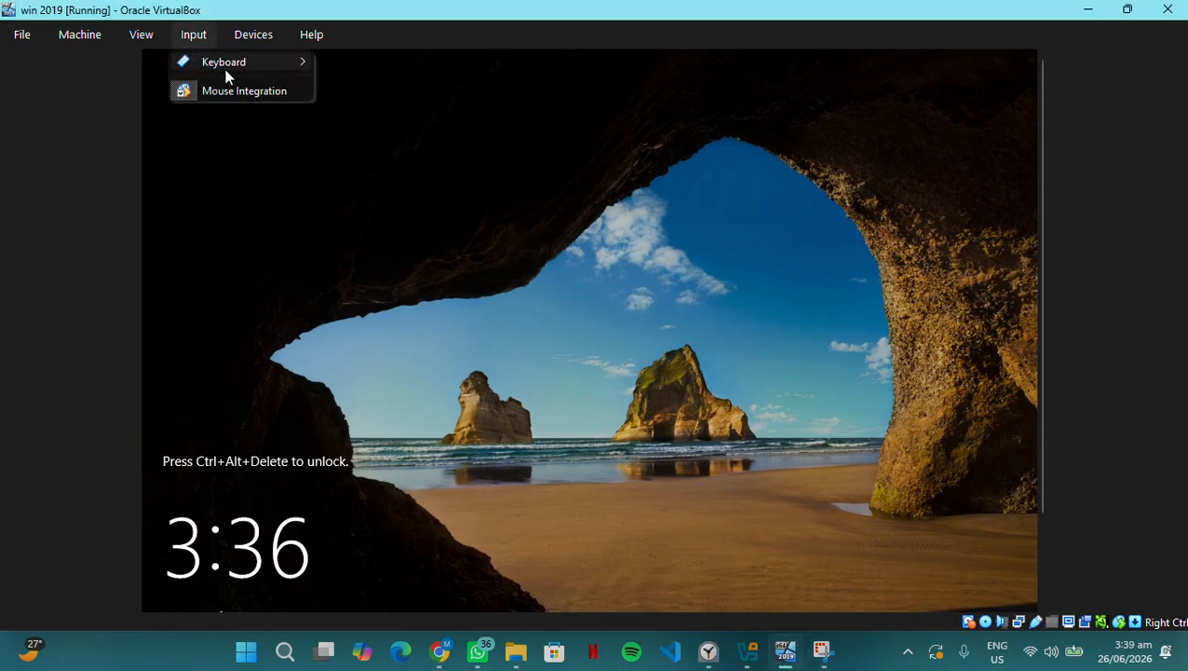
pyautogui.moveTo(227, 72)
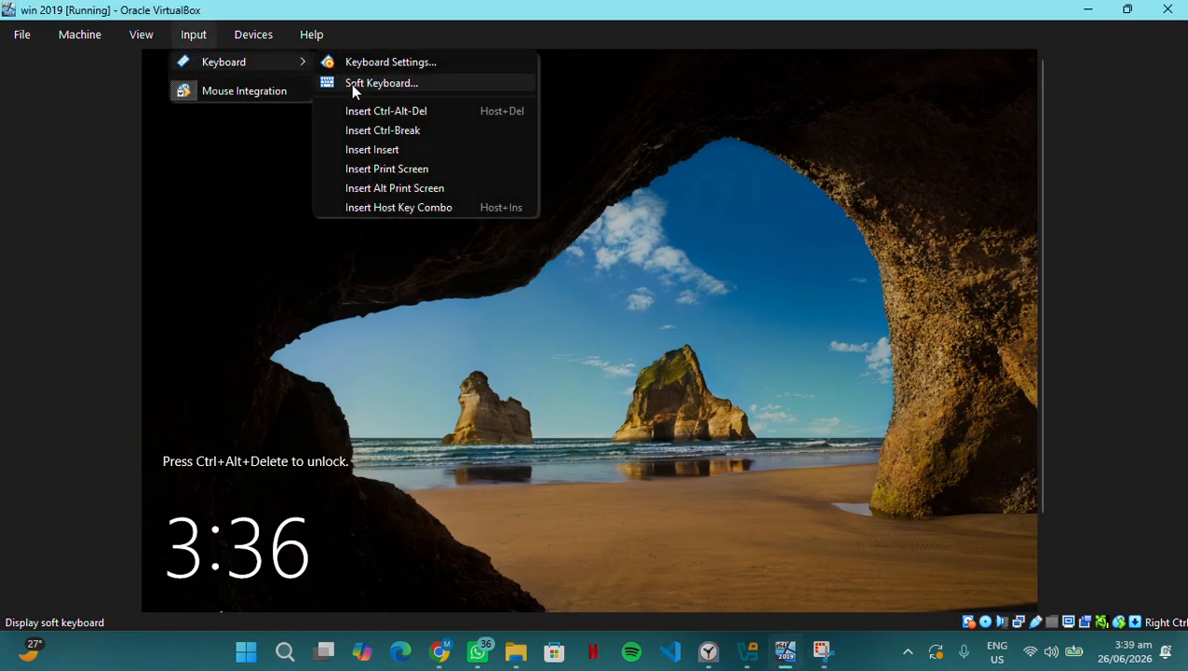
pyautogui.click(378, 112)
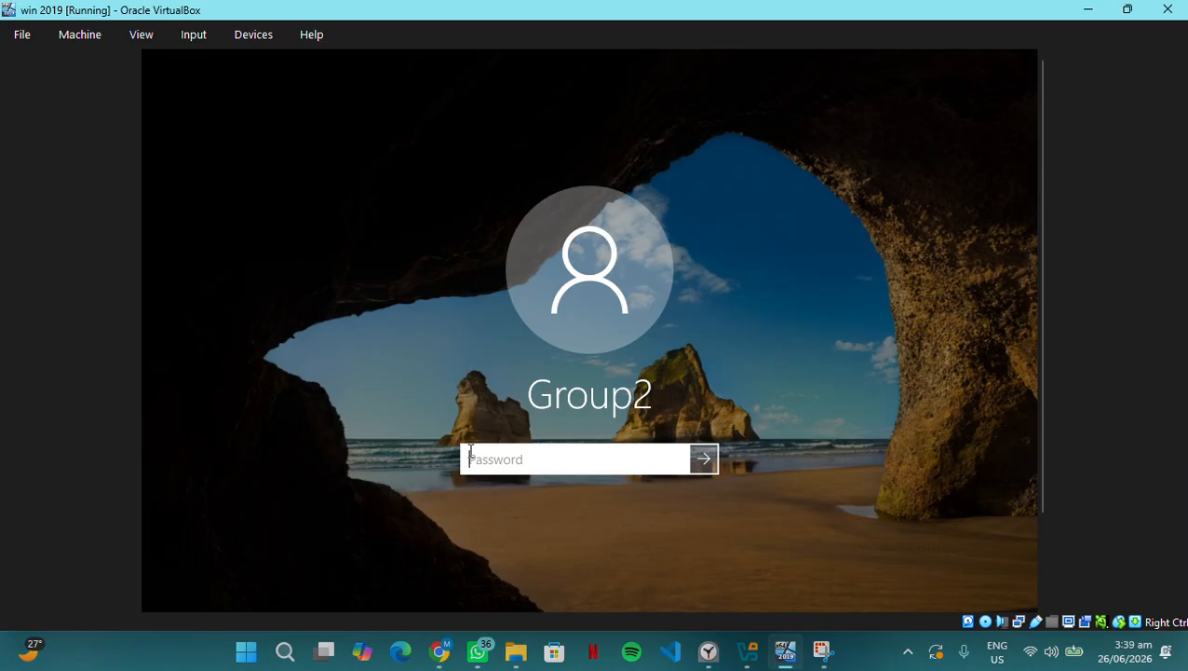
pyautogui.write('•••••••')
pyautogui.moveTo(674, 460); pyautogui.dragTo(678, 459)
pyautogui.click(703, 460)
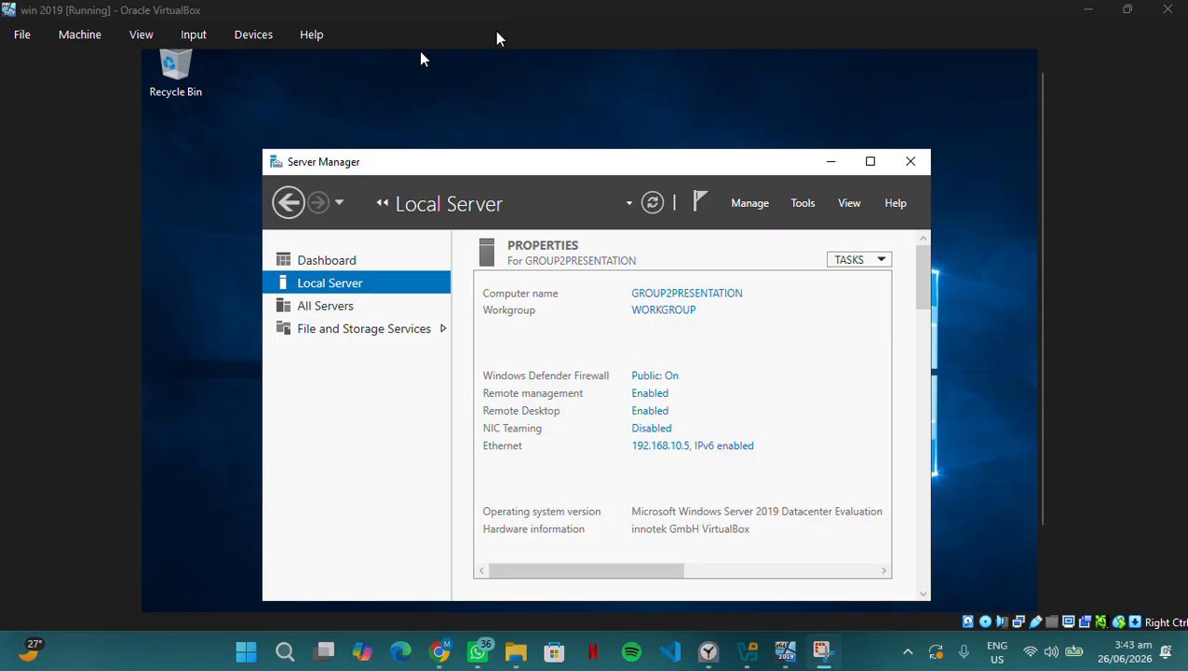
# Open Disk Management on the restarted server
pyautogui.click(1040, 110)
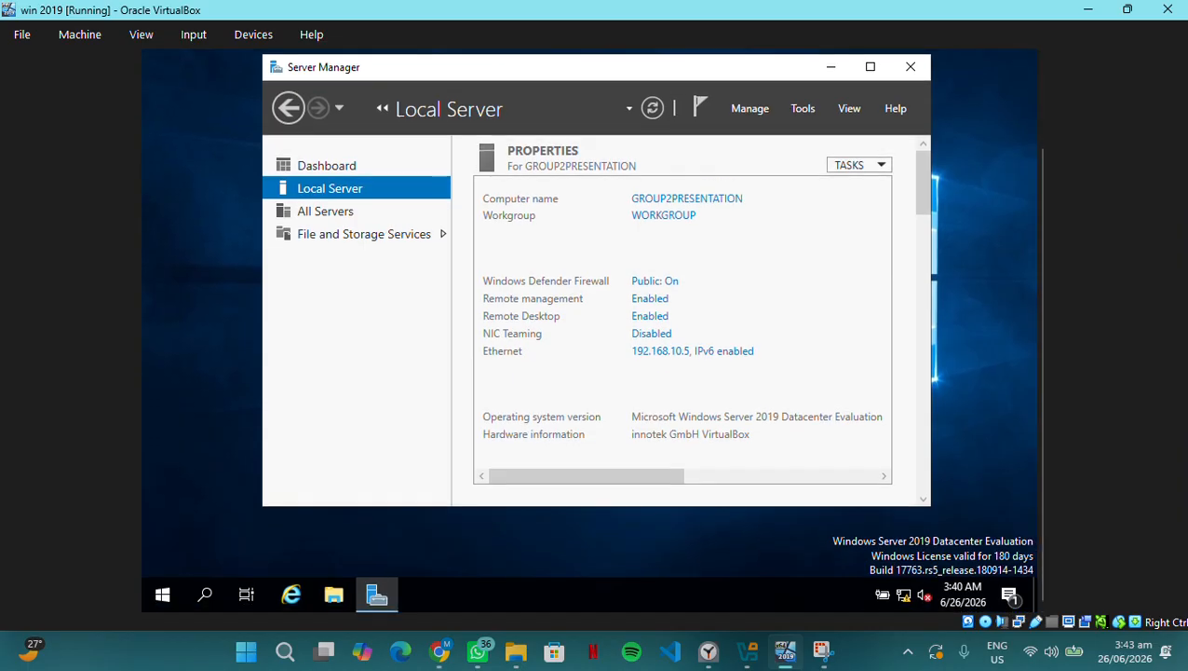
pyautogui.rightClick(159, 601)
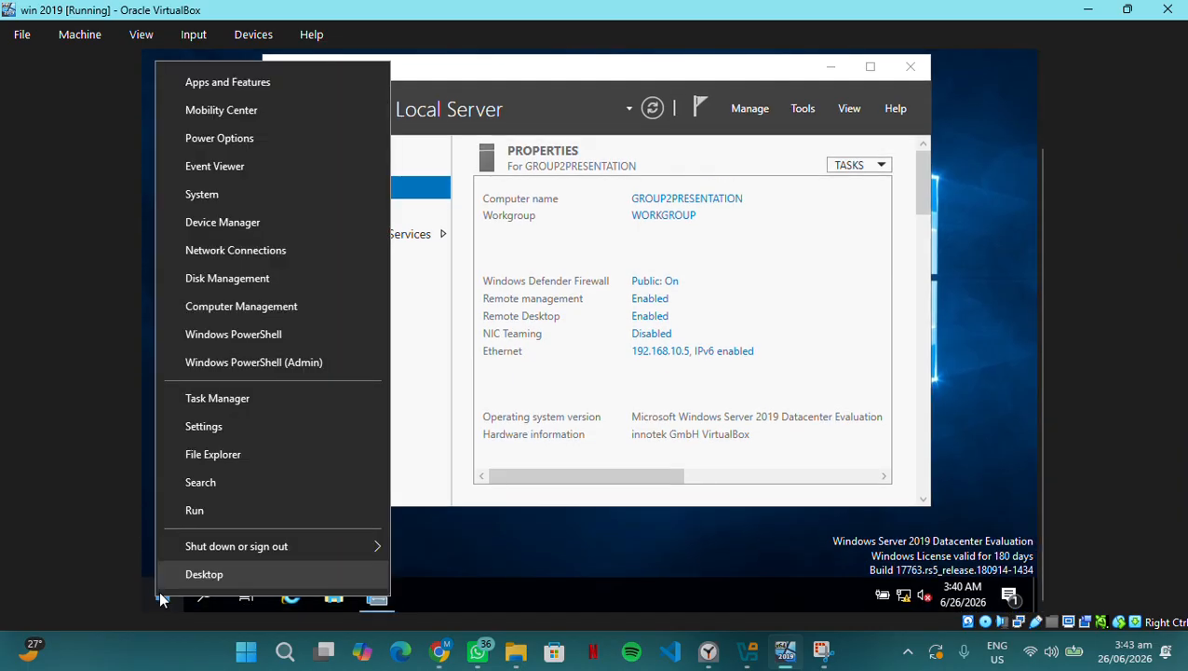
pyautogui.click(221, 279)
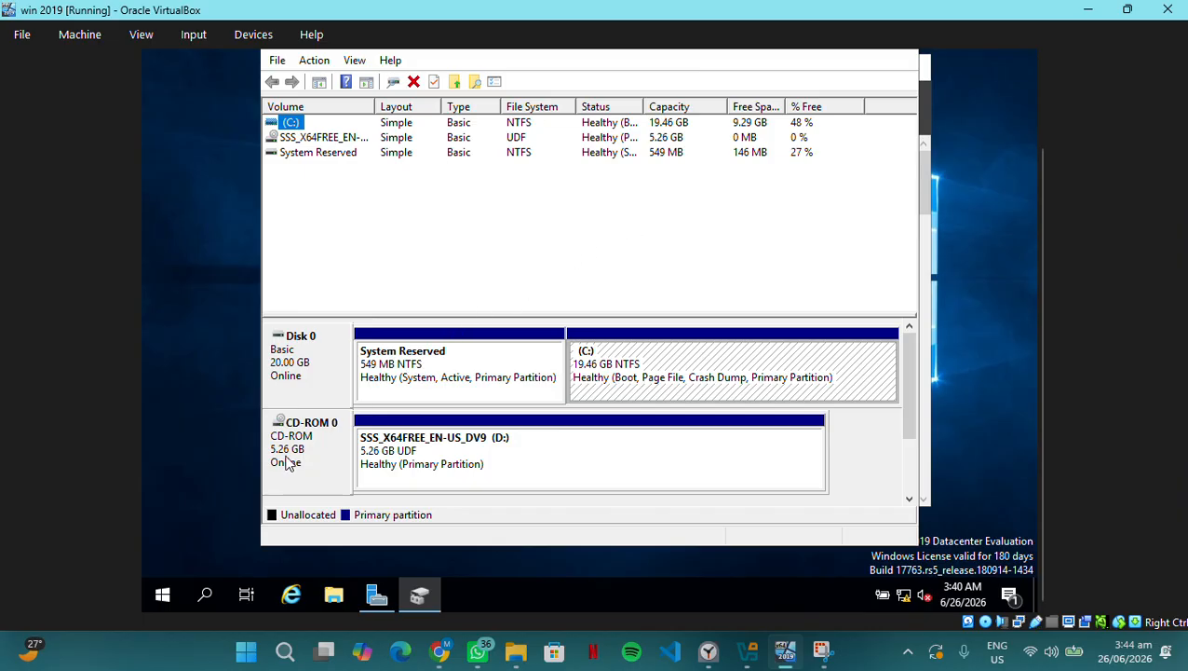
# Compare the checklist's disk initialization and New Simple Volume instructions in Chrome with the disks in the virtual machine's Disk Management
pyautogui.click(442, 647)
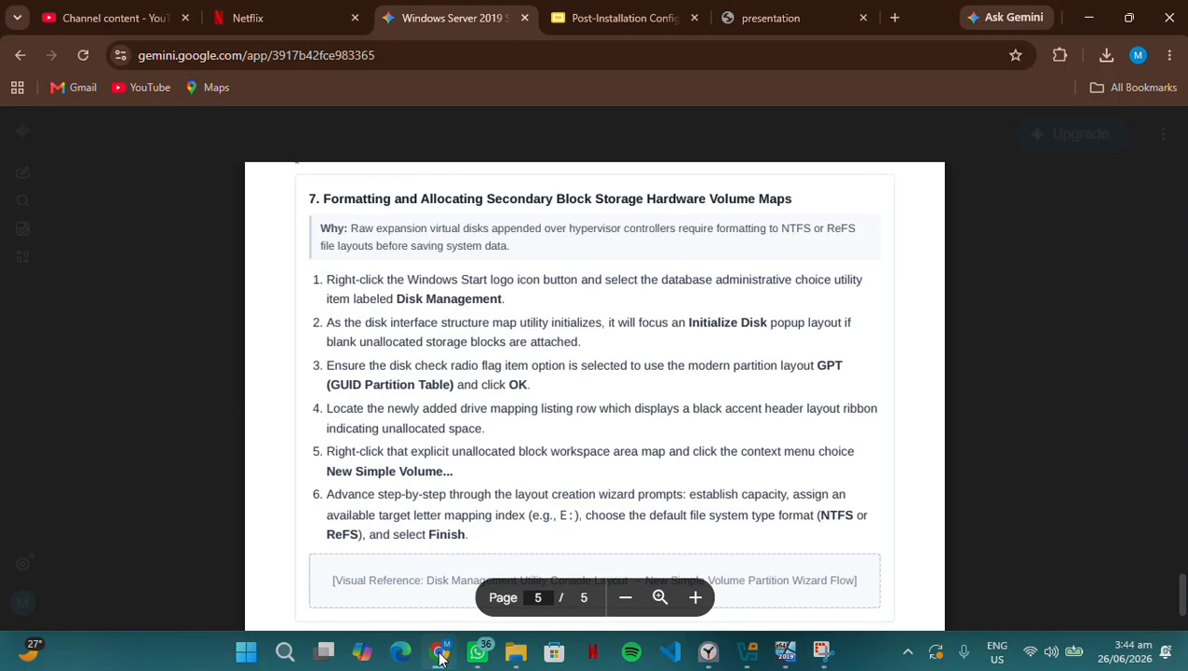
pyautogui.scroll(-1, 574, 376)
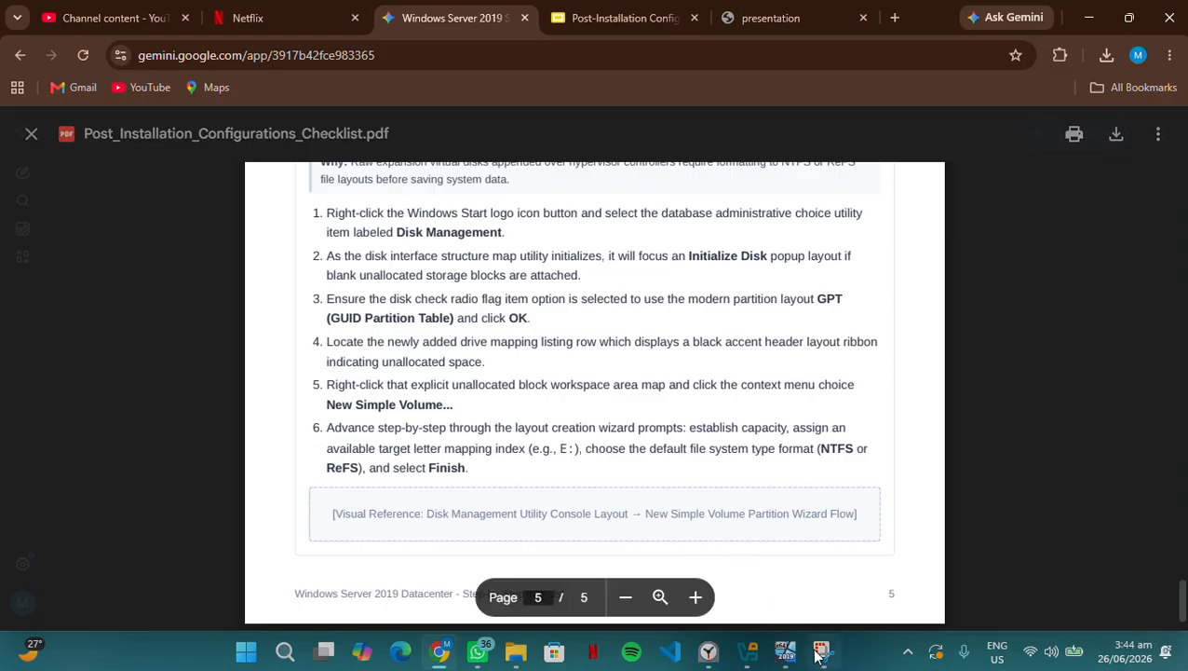
pyautogui.click(782, 652)
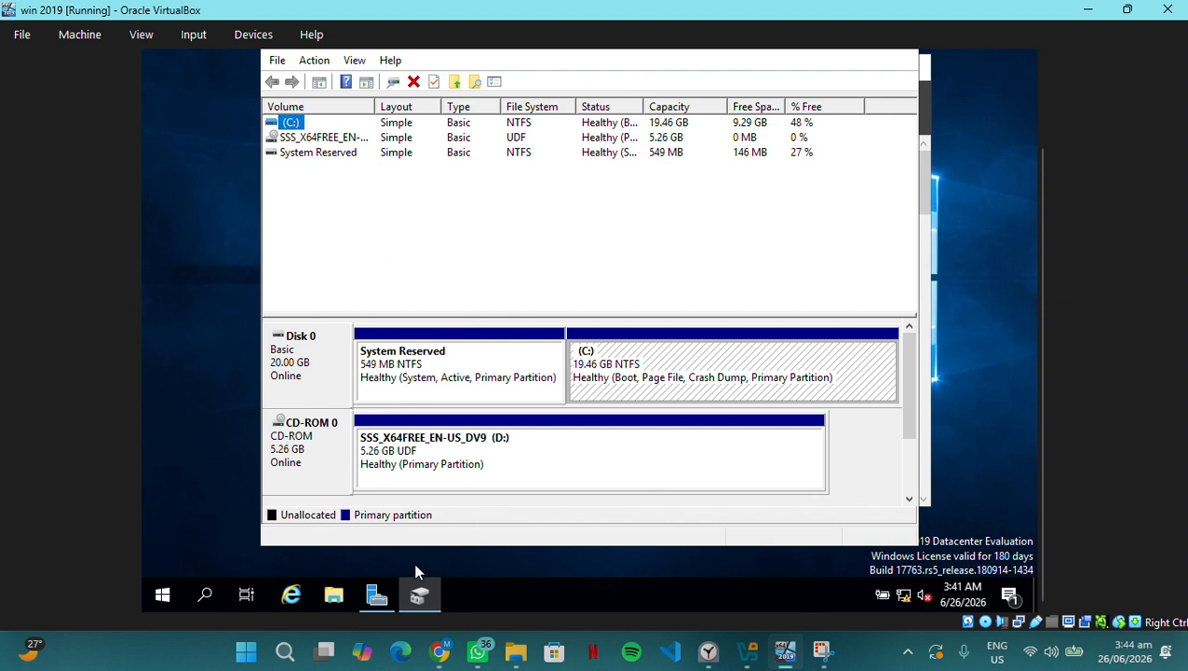
pyautogui.click(443, 652)
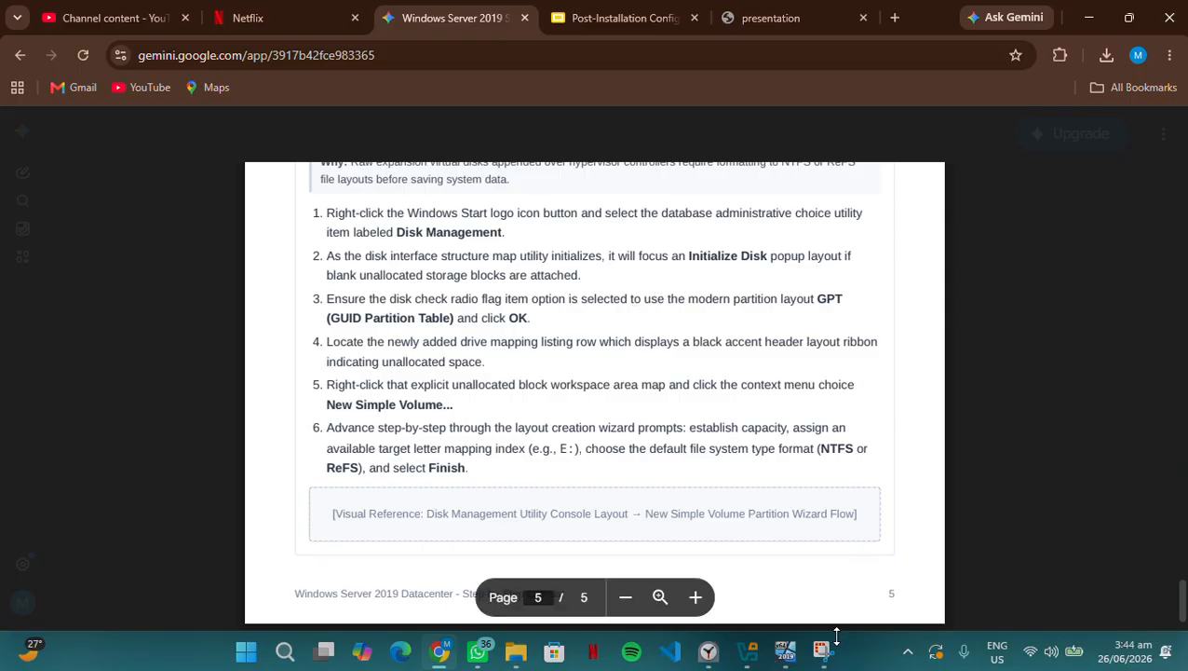
pyautogui.click(784, 654)
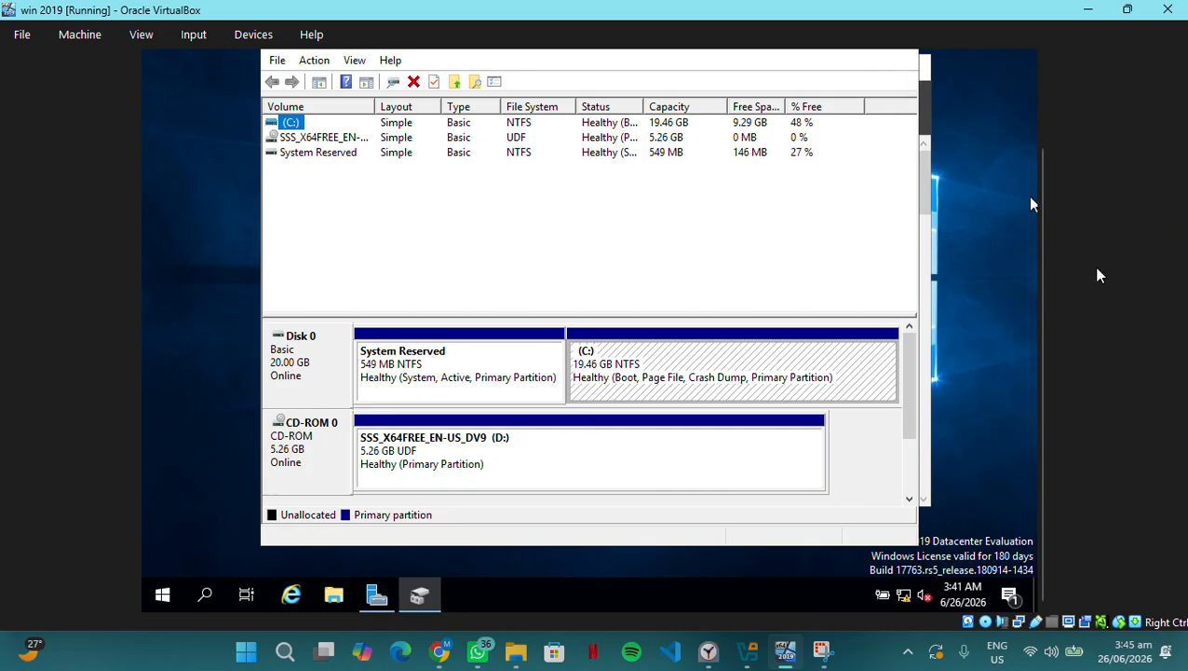
# Bring the minimized Disk Management window back up in the virtual machine and maximize it to show all disks
pyautogui.moveTo(1047, 290); pyautogui.dragTo(1044, 248)
pyautogui.click(825, 88)
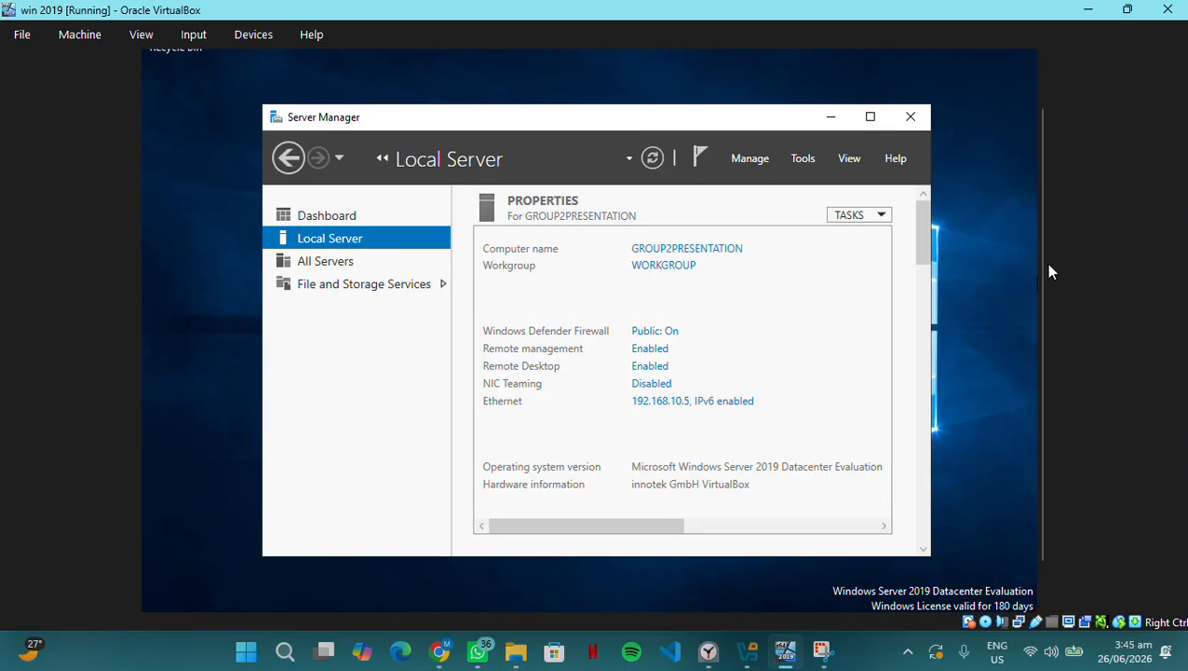
pyautogui.moveTo(1041, 265); pyautogui.dragTo(1037, 308)
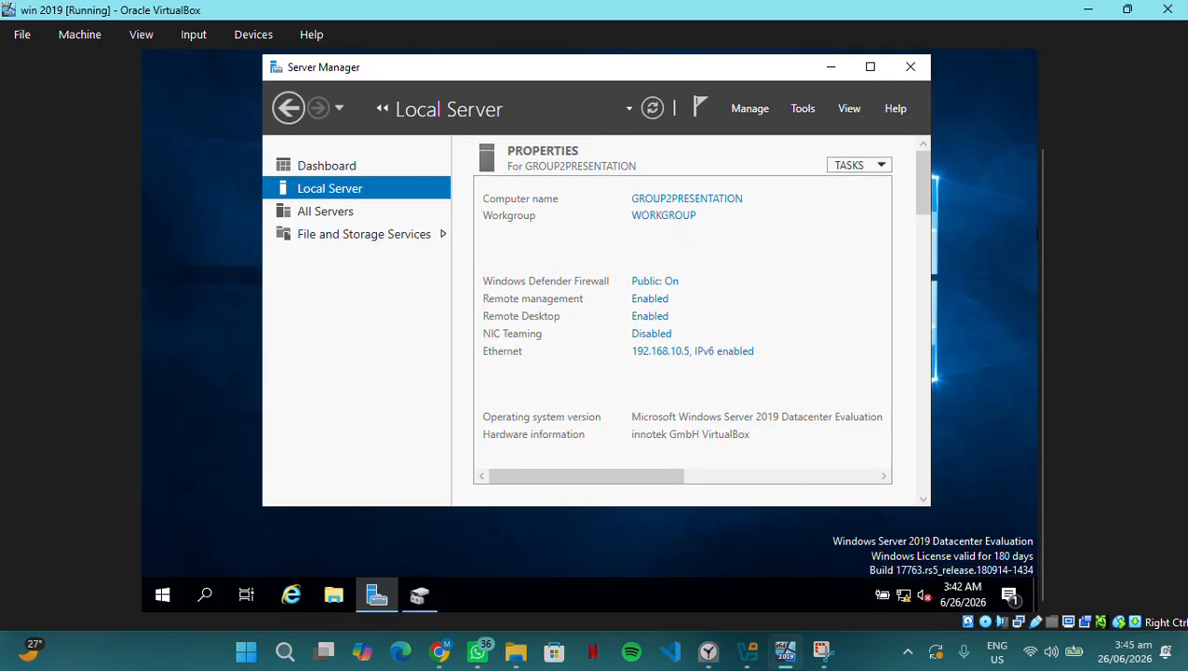
pyautogui.click(419, 594)
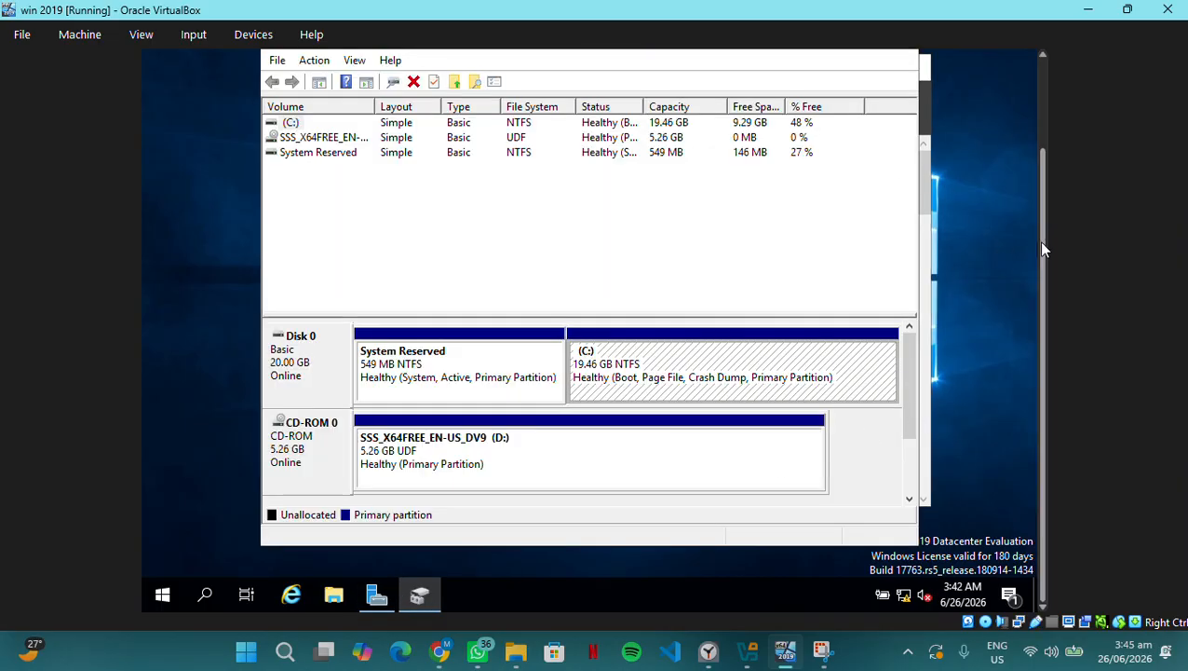
pyautogui.moveTo(1041, 248); pyautogui.dragTo(1048, 199)
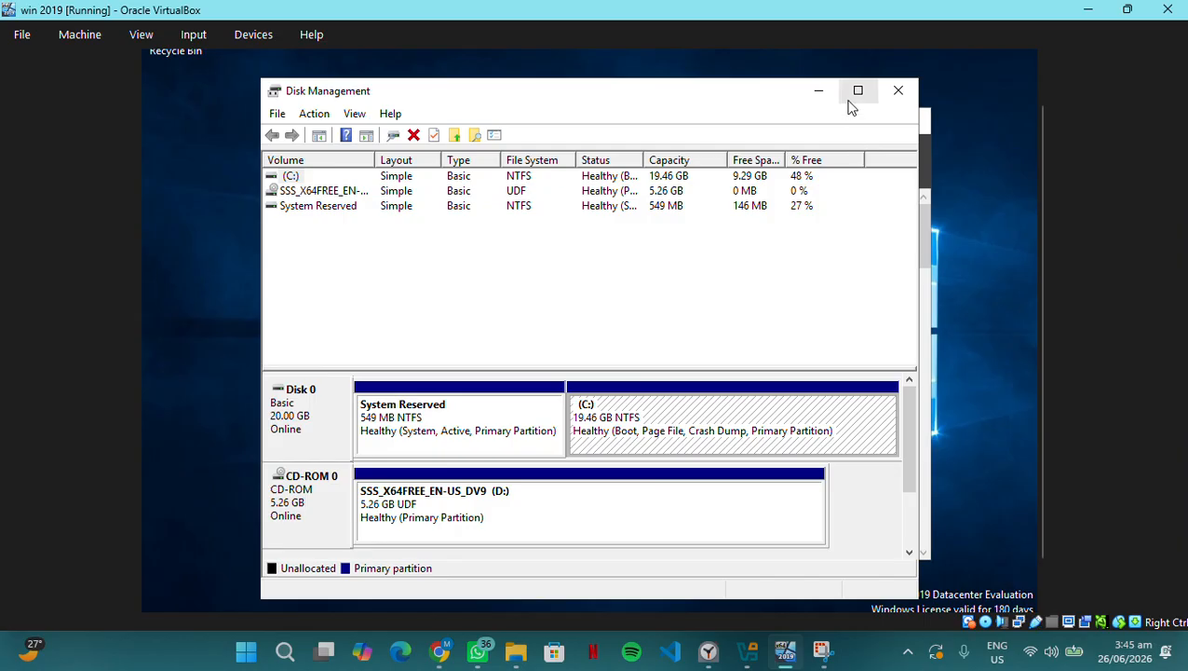
pyautogui.click(857, 92)
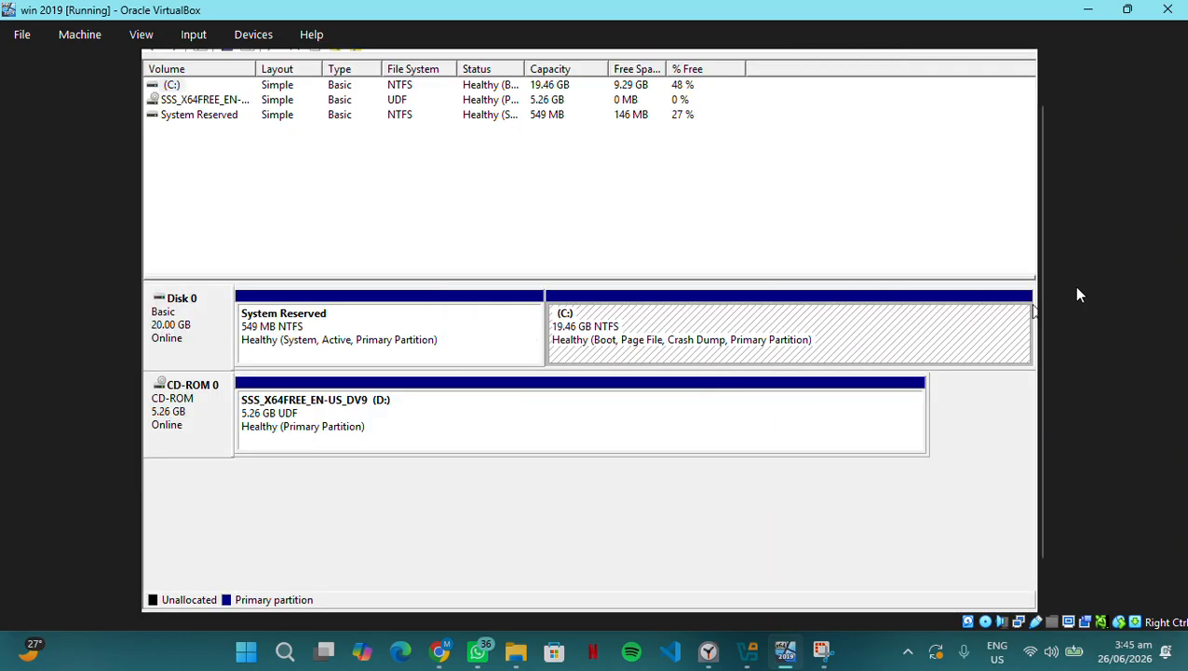
pyautogui.moveTo(1042, 274); pyautogui.dragTo(1030, 192)
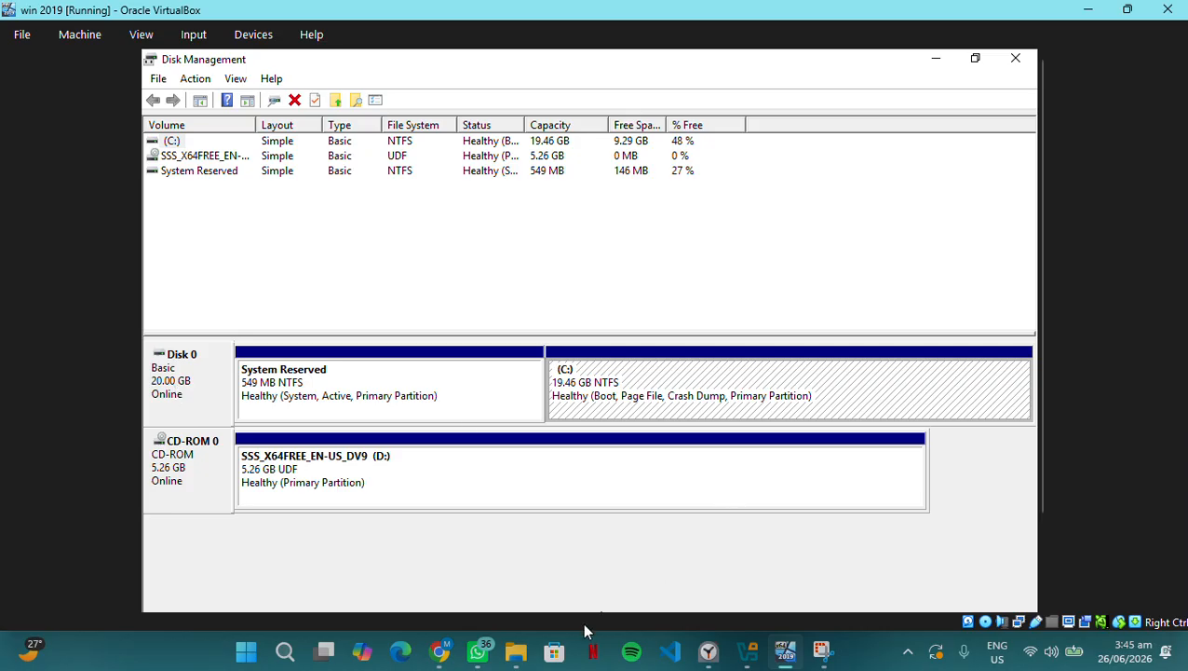
# Switch to Chrome and review the checklist PDF's Phase 4 instructions for formatting and allocating secondary storage volumes, along with the preceding Remote Desktop section
pyautogui.click(486, 656)
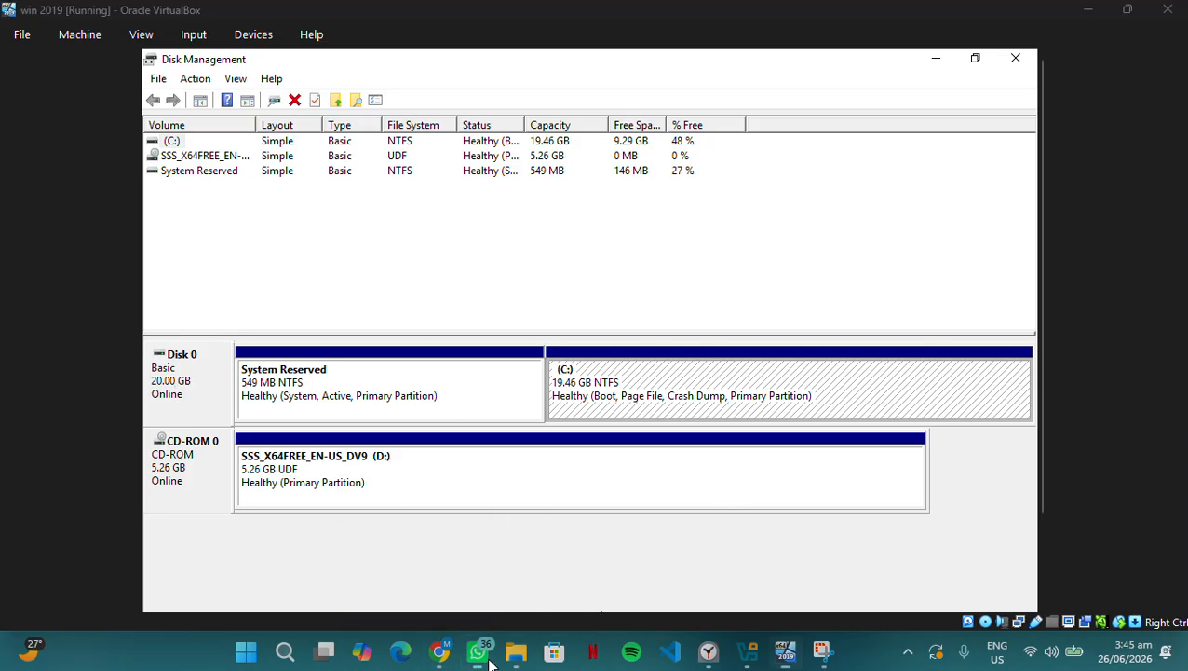
pyautogui.click(484, 656)
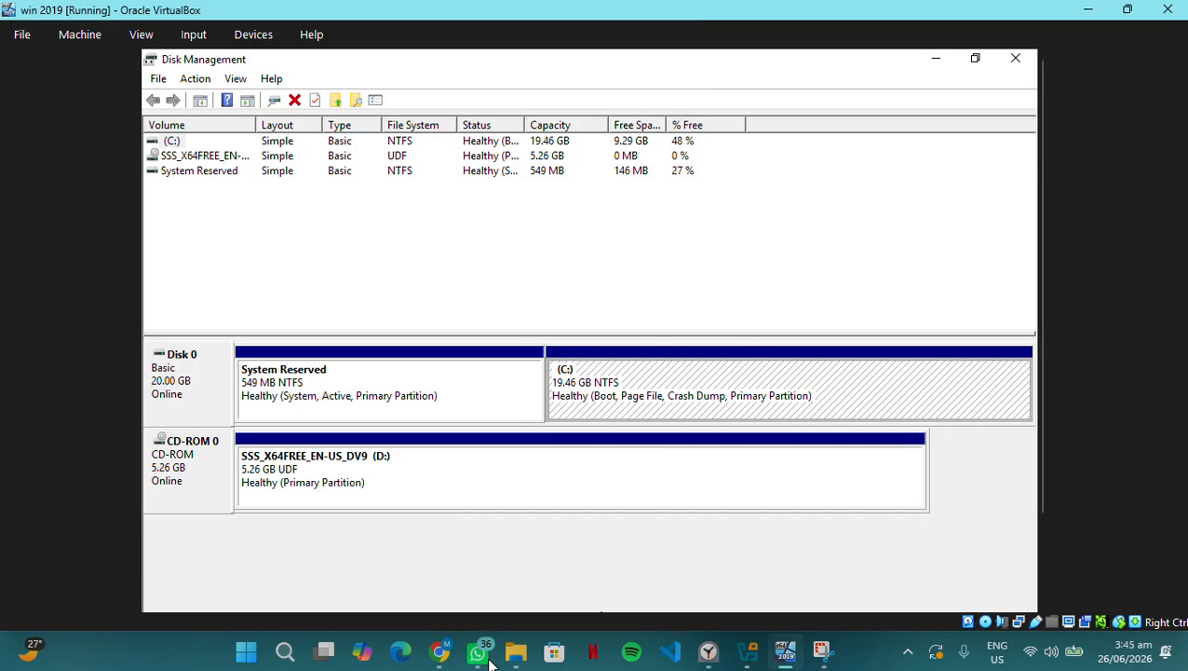
pyautogui.click(443, 656)
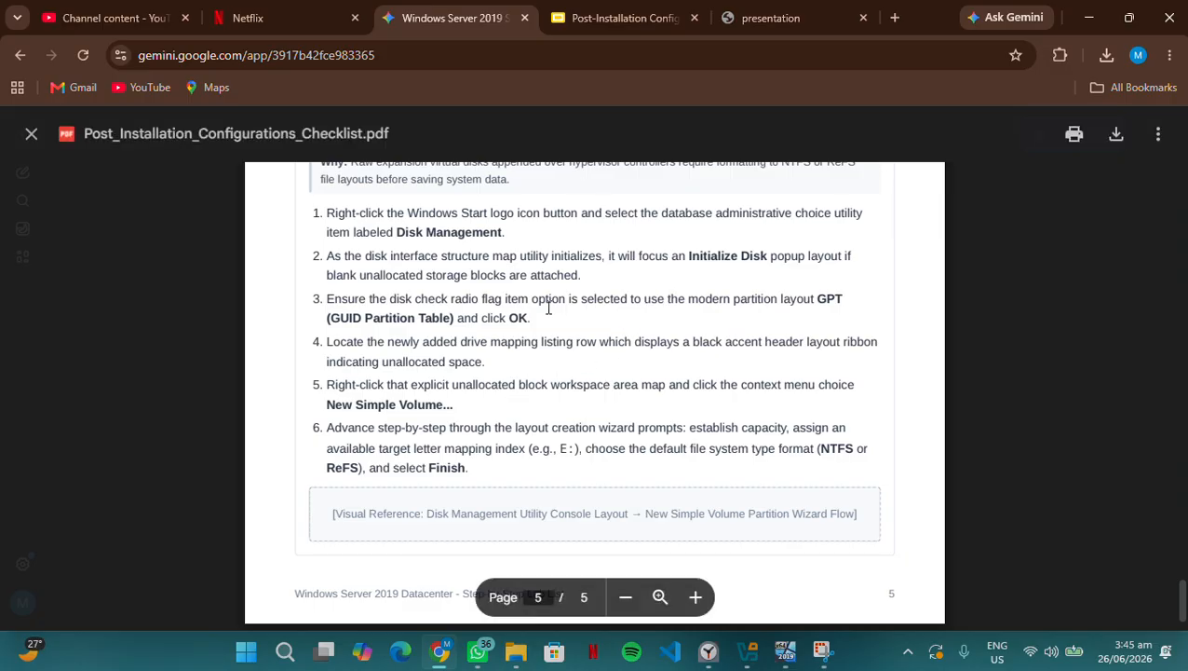
pyautogui.scroll(-1, 559, 298)
pyautogui.scroll(2, 546, 310)
pyautogui.scroll(2, 547, 310)
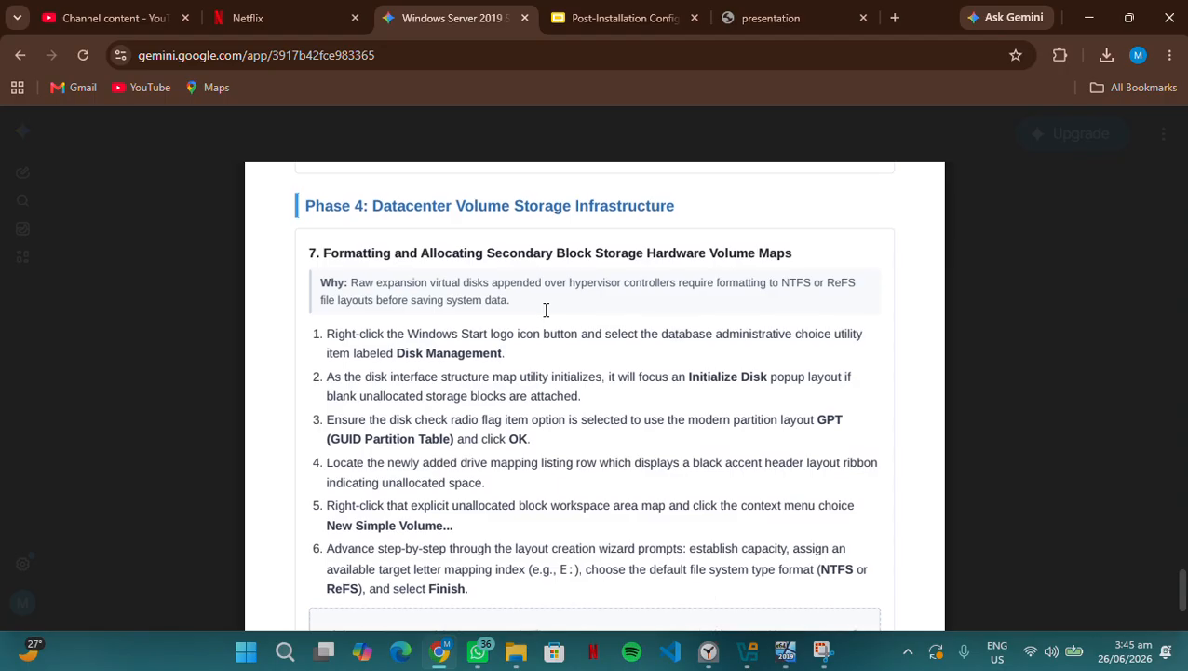
pyautogui.scroll(10, 610, 289)
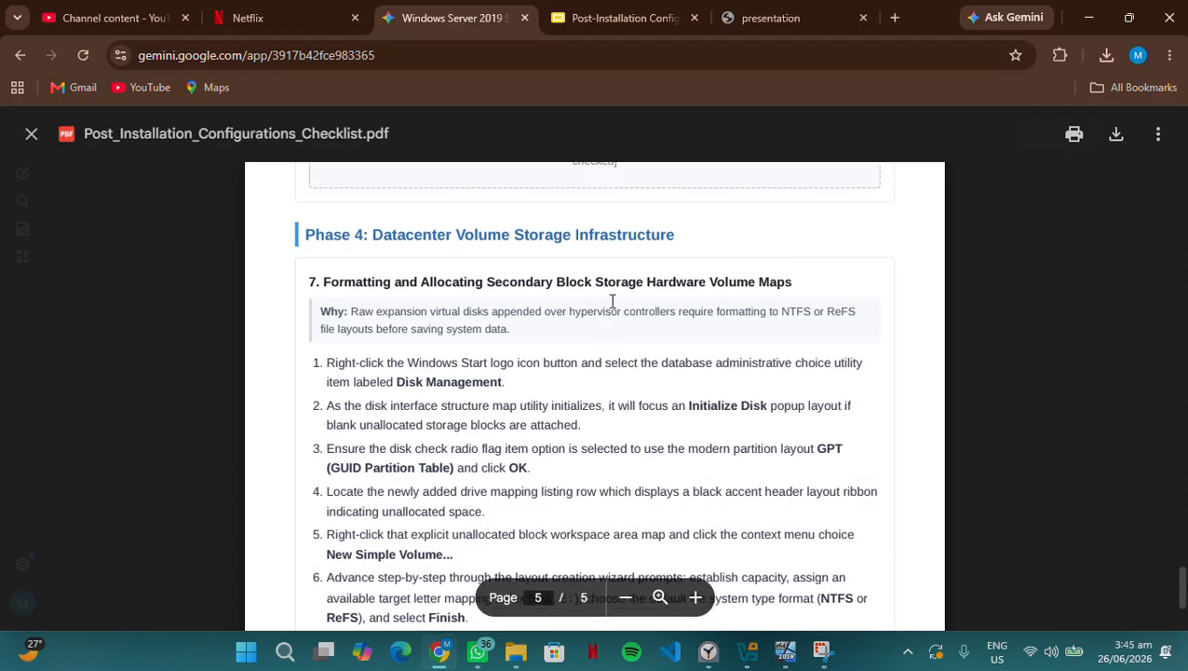
pyautogui.scroll(-8, 612, 301)
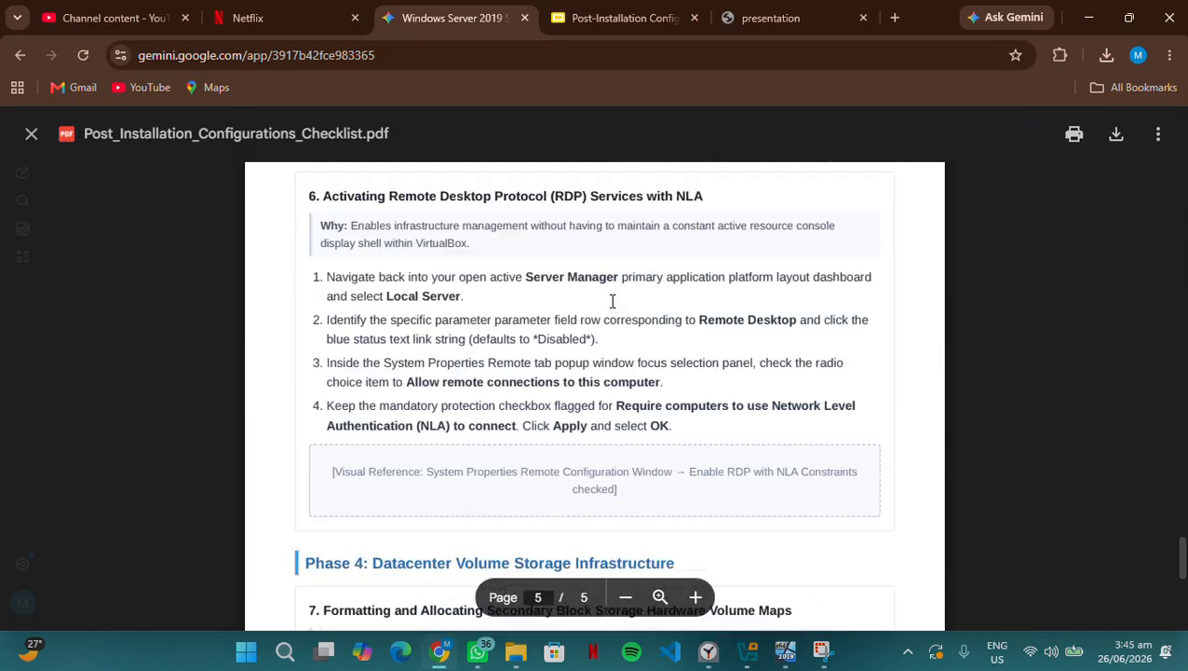